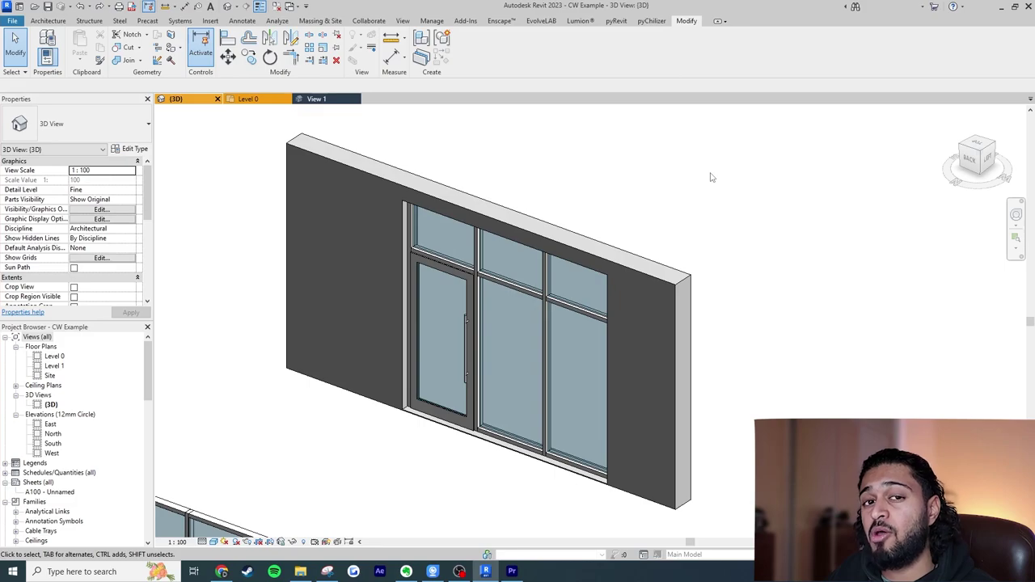
Examine how the curtain wall window and the casement window appear in the Level 0 plan, and inspect the casement window family in 3D.
{"action": "left_click", "coordinate": [279, 99]}
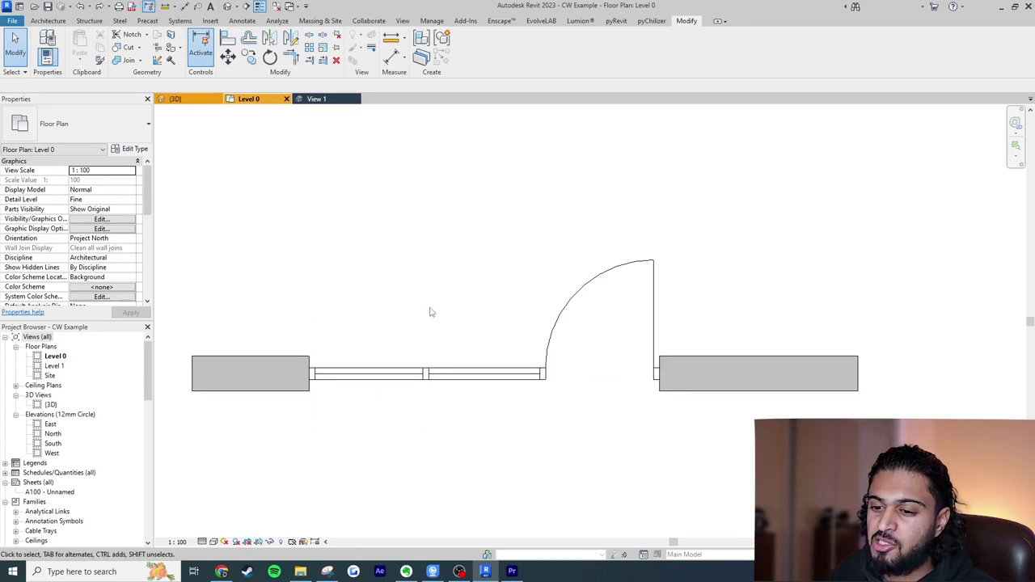
{"action": "scroll", "coordinate": [380, 364], "scroll_direction": "down", "scroll_amount": 3}
{"action": "scroll", "coordinate": [550, 299], "scroll_direction": "up", "scroll_amount": 3}
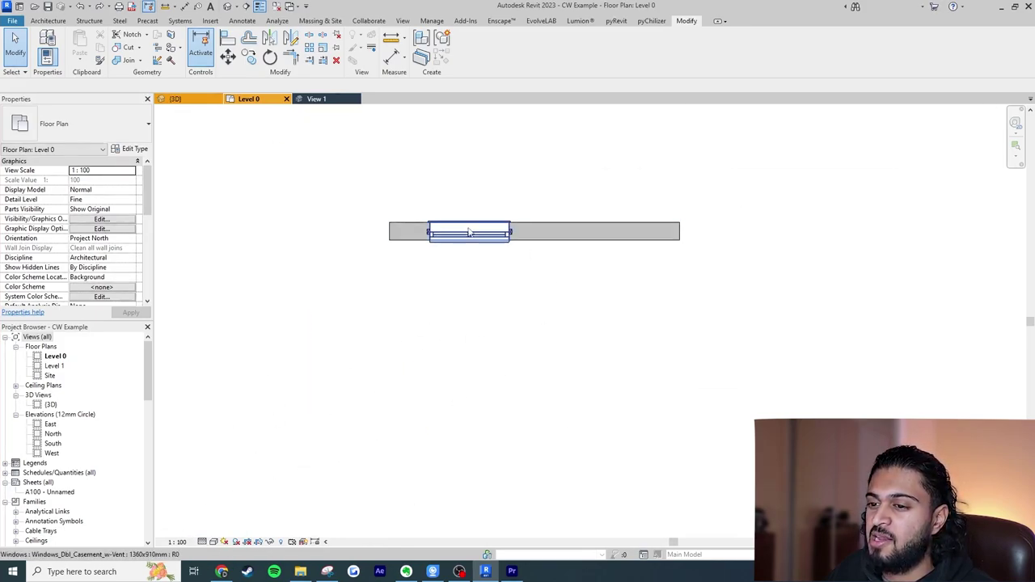
{"action": "scroll", "coordinate": [490, 185], "scroll_direction": "down", "scroll_amount": 2}
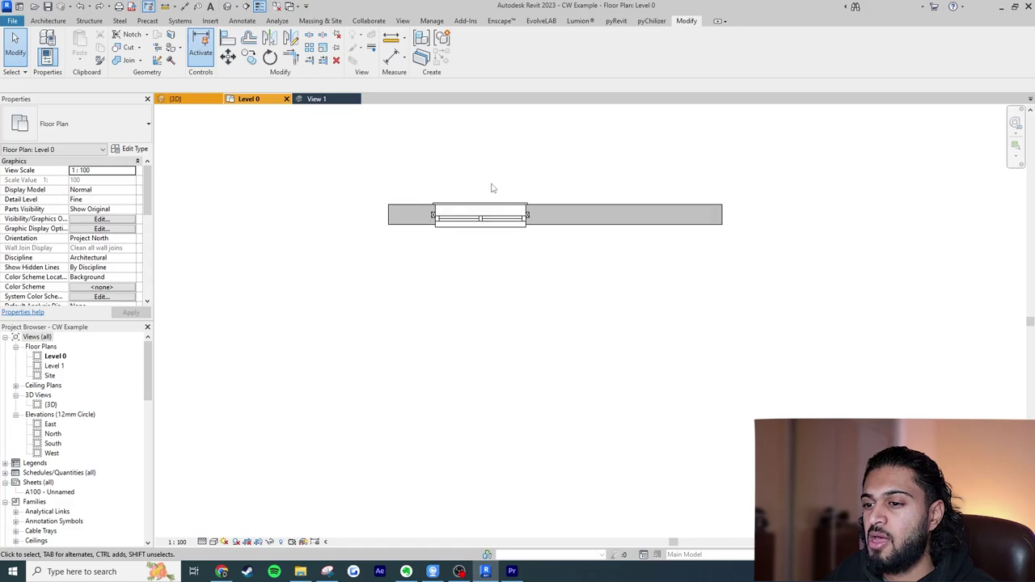
{"action": "middle_click_drag", "start_coordinate": [490, 186], "coordinate": [815, 107]}
{"action": "middle_click_drag", "start_coordinate": [407, 321], "coordinate": [622, 241]}
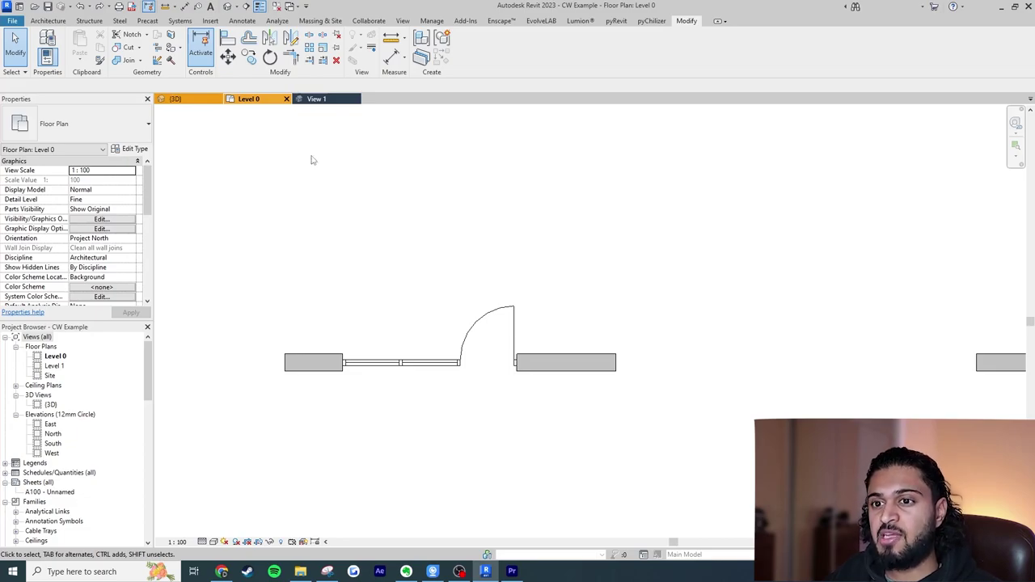
{"action": "left_click", "coordinate": [327, 100]}
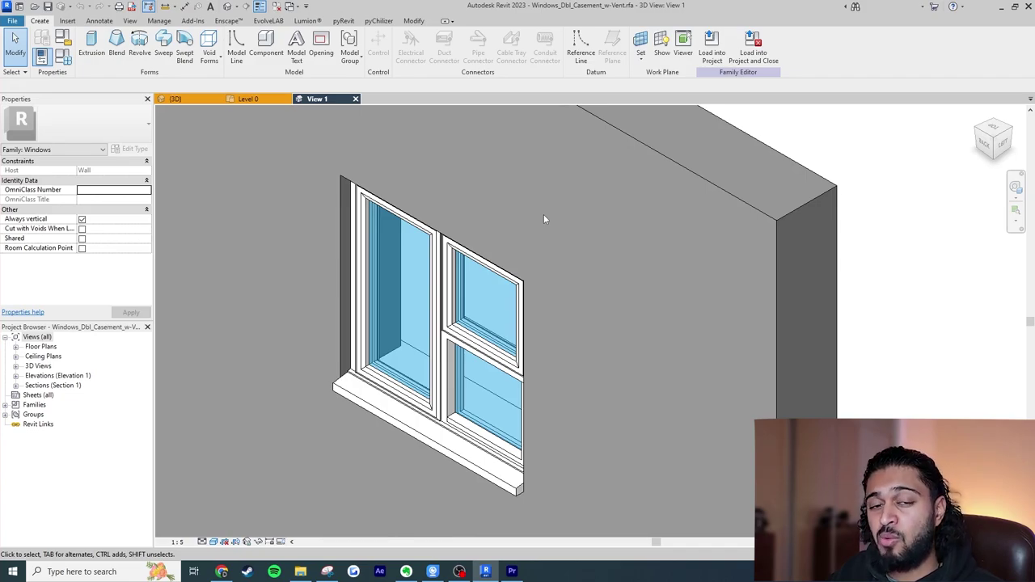
{"action": "key", "text": "ctrl+Tab"}
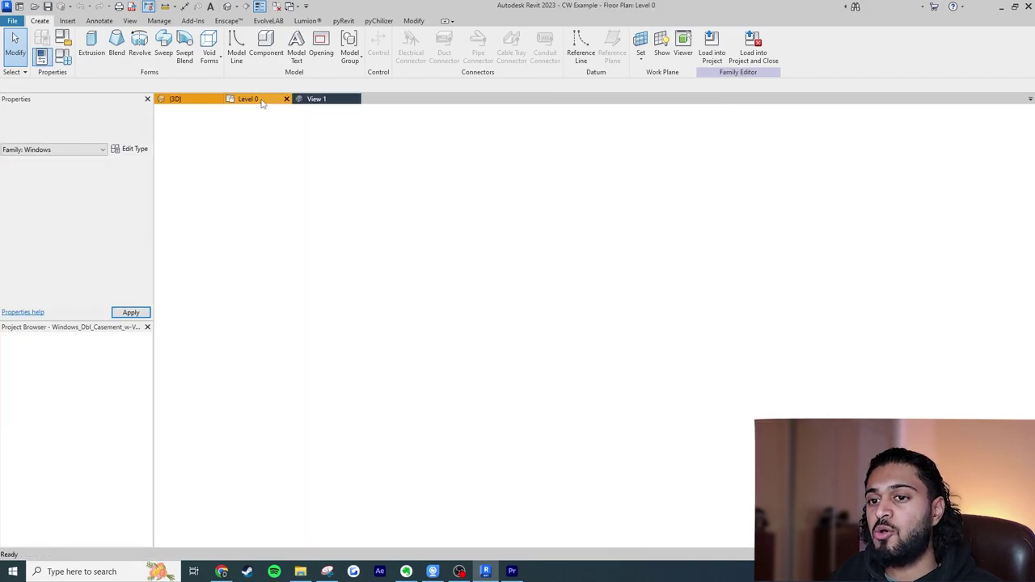
{"action": "scroll", "coordinate": [437, 368], "scroll_direction": "up", "scroll_amount": 3}
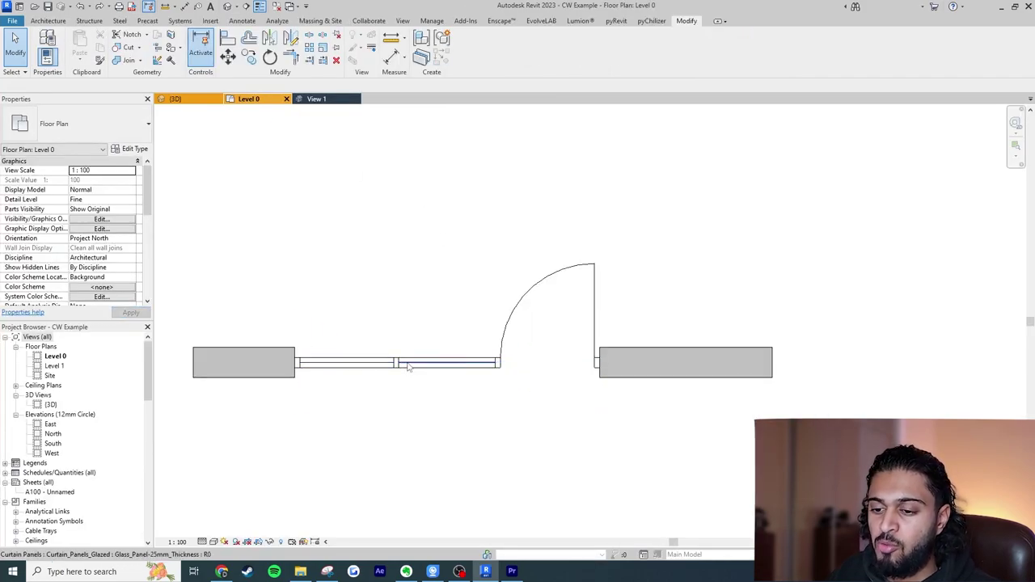
{"action": "scroll", "coordinate": [416, 364], "scroll_direction": "down", "scroll_amount": 4}
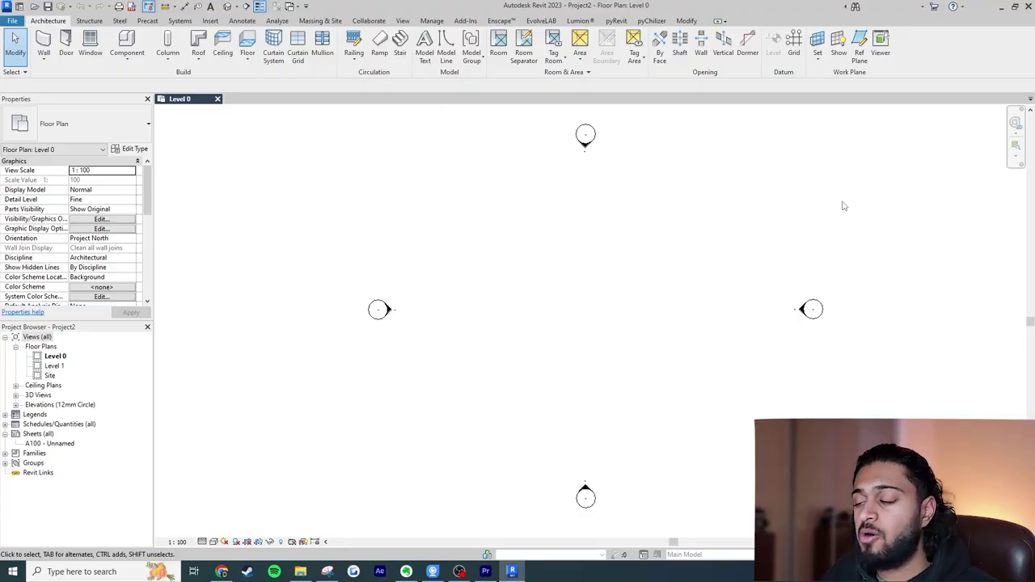
Draw a horizontal curtain wall of type Curtain_Wall-Exterior_Glazing, about 3100 mm long, between the elevation markers on Level 0.
{"action": "left_click", "coordinate": [55, 64]}
{"action": "left_click", "coordinate": [73, 78]}
{"action": "left_click", "coordinate": [80, 122]}
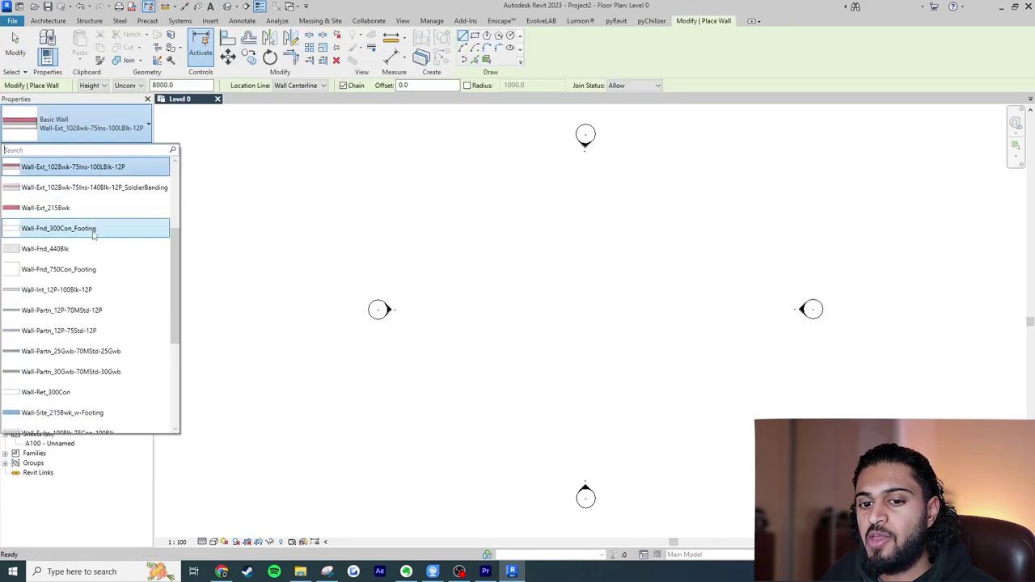
{"action": "scroll", "coordinate": [53, 307], "scroll_direction": "down", "scroll_amount": 6}
{"action": "left_click", "coordinate": [53, 323]}
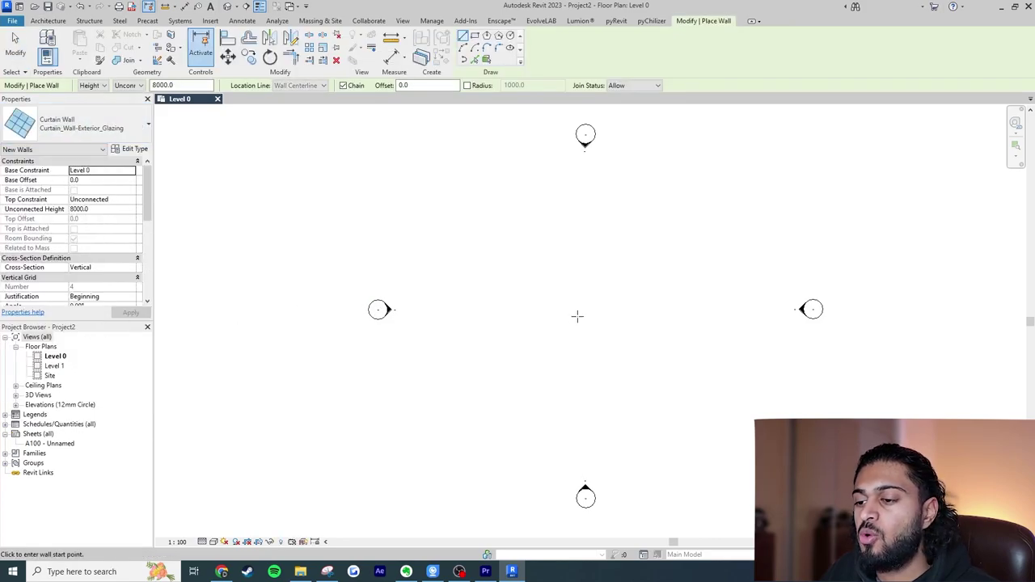
{"action": "scroll", "coordinate": [634, 329], "scroll_direction": "up", "scroll_amount": 2}
{"action": "left_click", "coordinate": [508, 300]}
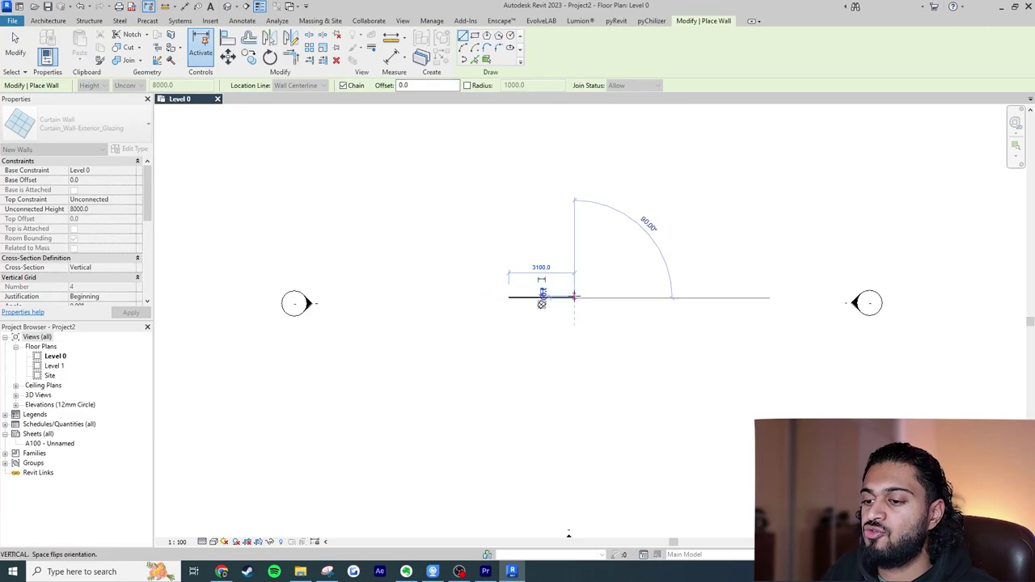
{"action": "left_click", "coordinate": [603, 301]}
{"action": "key", "text": "Escape"}
{"action": "key", "text": "Escape"}
Duplicate the drawn curtain wall's type under the name Curtain_Wall-Exterior_Window.
{"action": "scroll", "coordinate": [543, 286], "scroll_direction": "up", "scroll_amount": 1}
{"action": "left_click", "coordinate": [502, 311]}
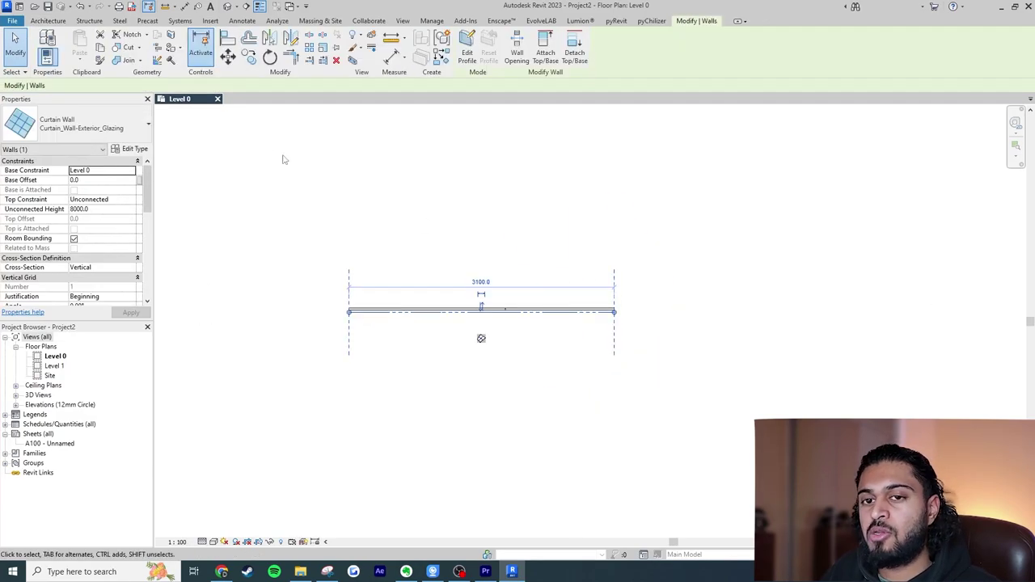
{"action": "left_click", "coordinate": [134, 149]}
{"action": "left_click", "coordinate": [863, 146]}
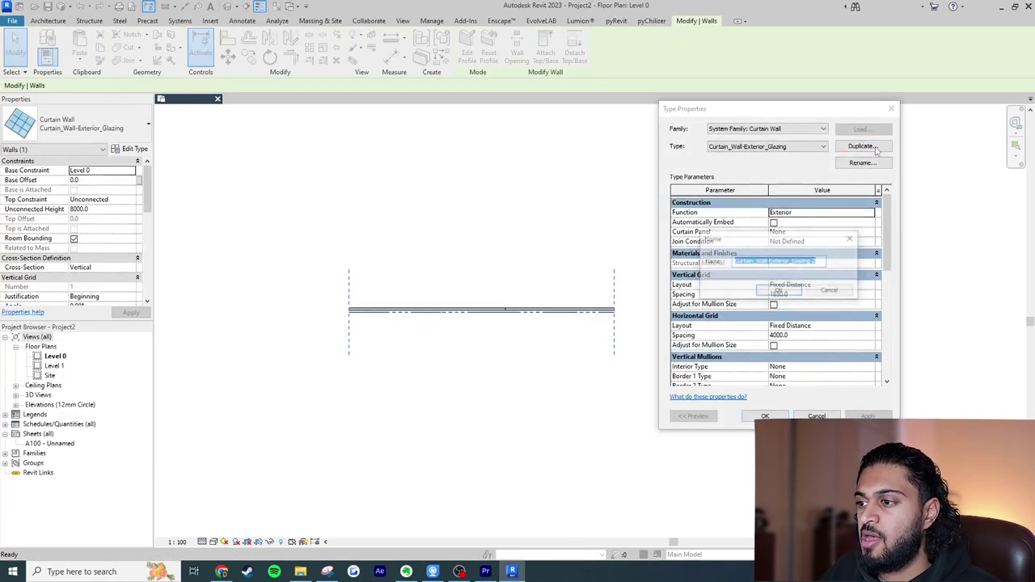
{"action": "left_click_drag", "start_coordinate": [793, 261], "coordinate": [837, 257]}
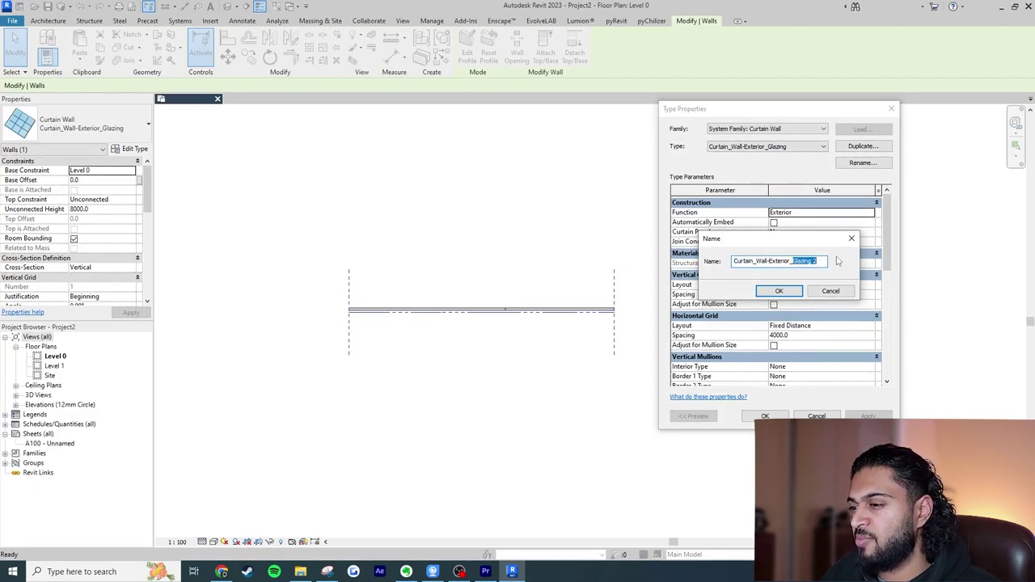
{"action": "type", "text": "window"}
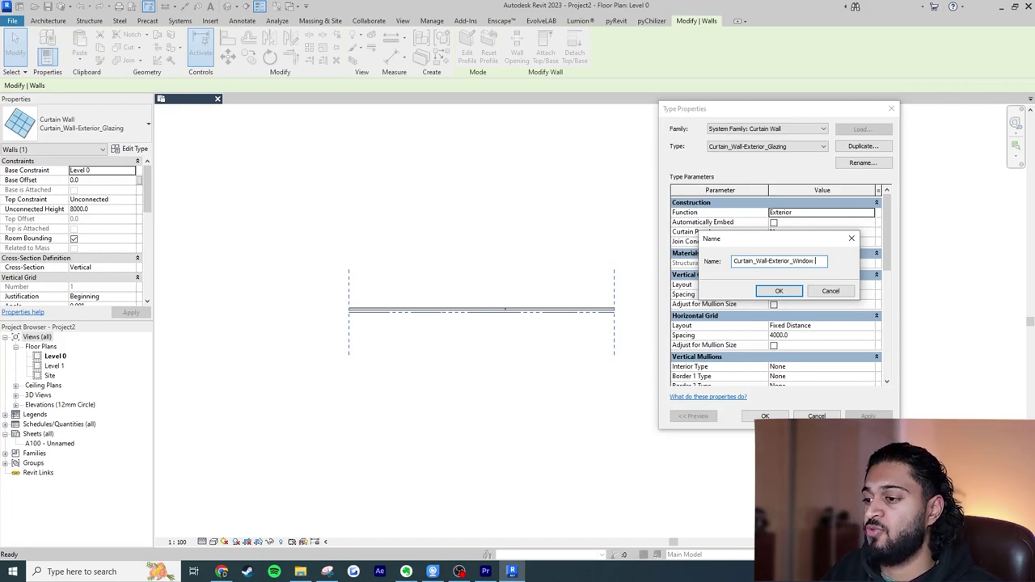
{"action": "key", "text": "Return"}
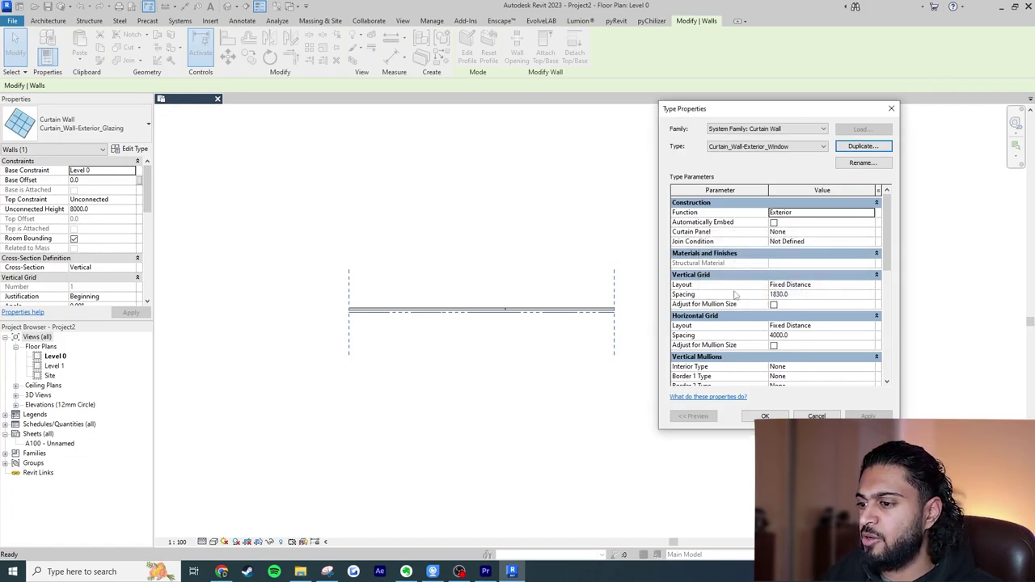
Set the new type's vertical grid spacing to 1000 mm and its horizontal grid spacing to 2100 mm.
{"action": "left_click", "coordinate": [857, 293]}
{"action": "type", "text": "1000"}
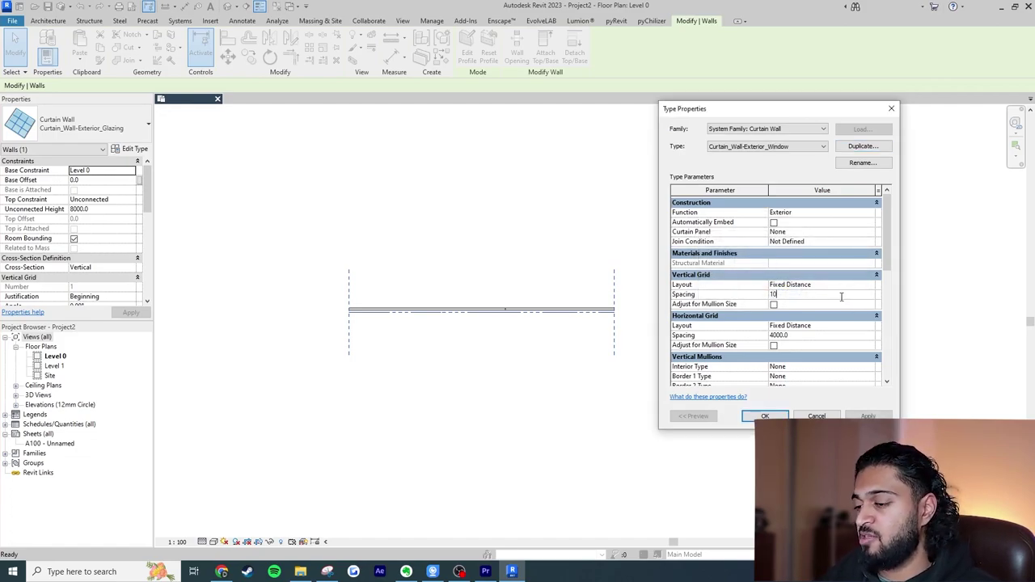
{"action": "left_click", "coordinate": [823, 336]}
{"action": "type", "text": "2100"}
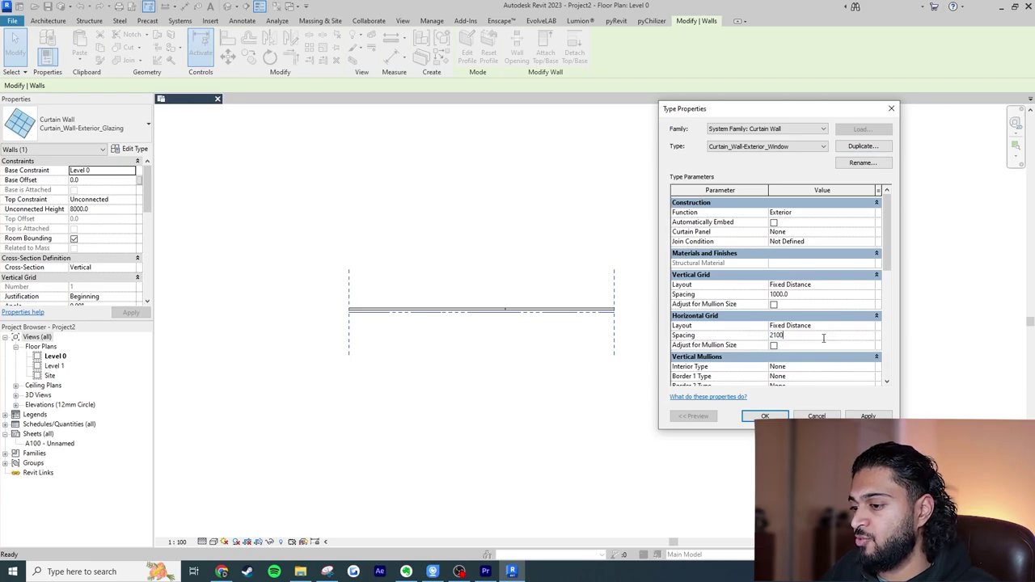
Assign Rectangular Mullion : 50x150mm to the interior, border 1 and border 2 vertical mullions of the curtain wall type.
{"action": "left_click_drag", "start_coordinate": [884, 266], "coordinate": [886, 301]}
{"action": "left_click", "coordinate": [864, 293]}
{"action": "left_click", "coordinate": [869, 293]}
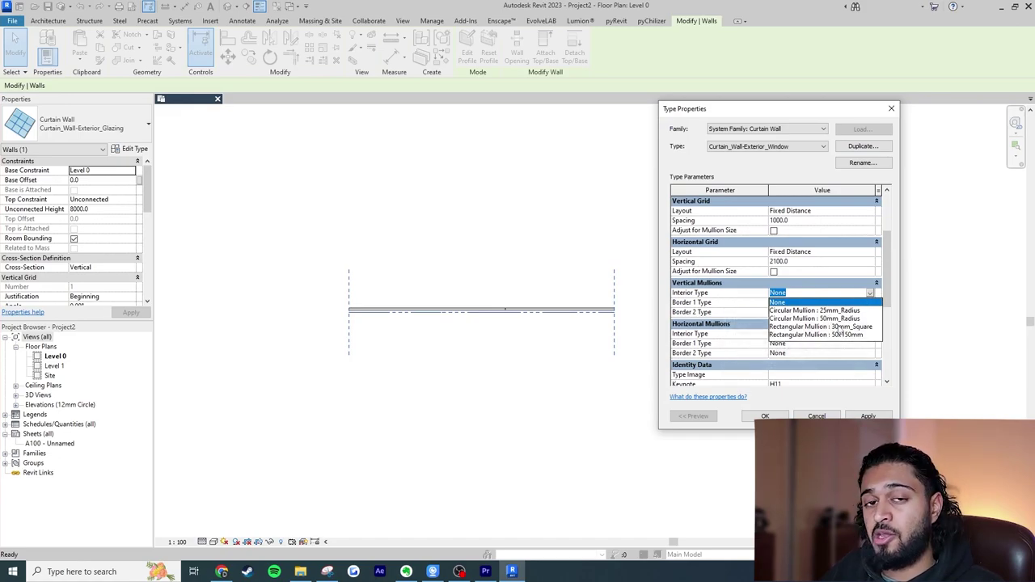
{"action": "left_click", "coordinate": [850, 337]}
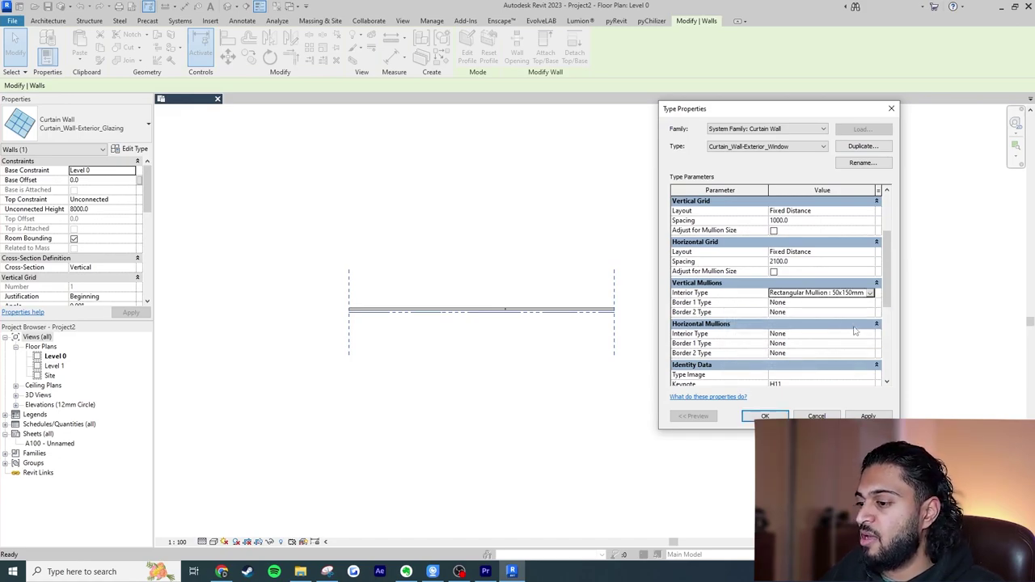
{"action": "left_click", "coordinate": [847, 302]}
{"action": "left_click", "coordinate": [870, 304]}
{"action": "scroll", "coordinate": [866, 332], "scroll_direction": "down", "scroll_amount": 1}
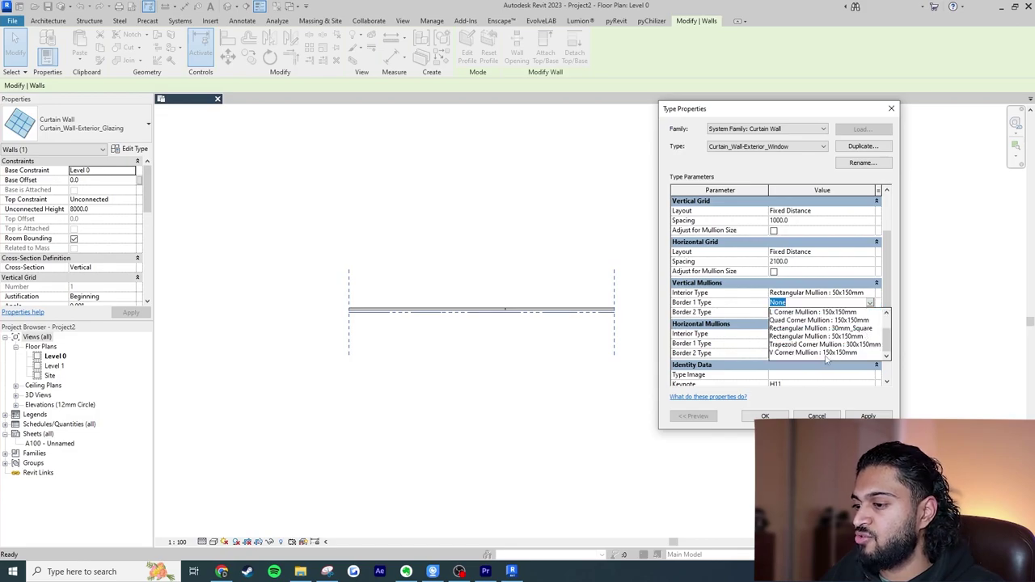
{"action": "left_click", "coordinate": [798, 337]}
{"action": "left_click", "coordinate": [871, 313]}
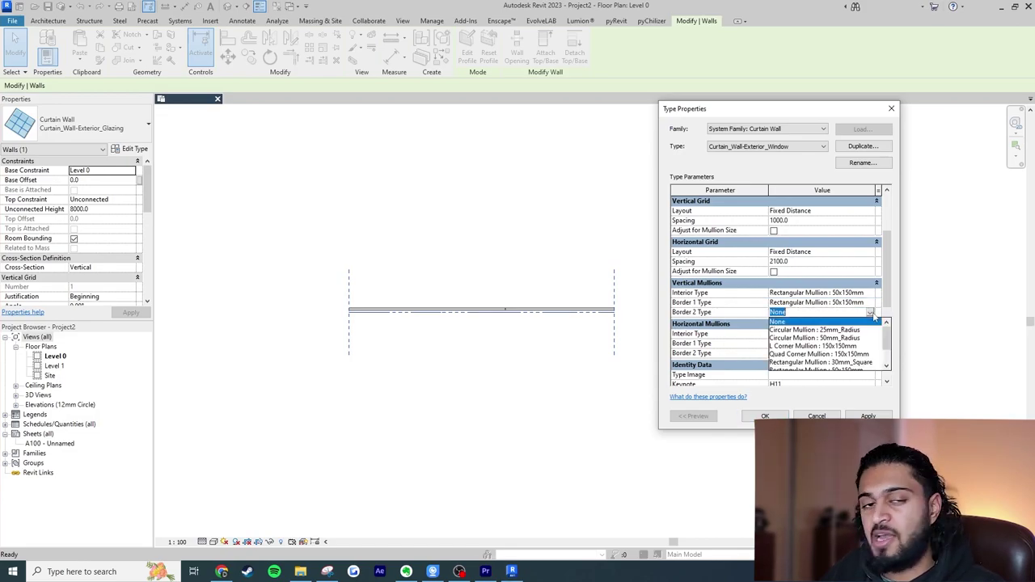
{"action": "scroll", "coordinate": [854, 337], "scroll_direction": "down", "scroll_amount": 1}
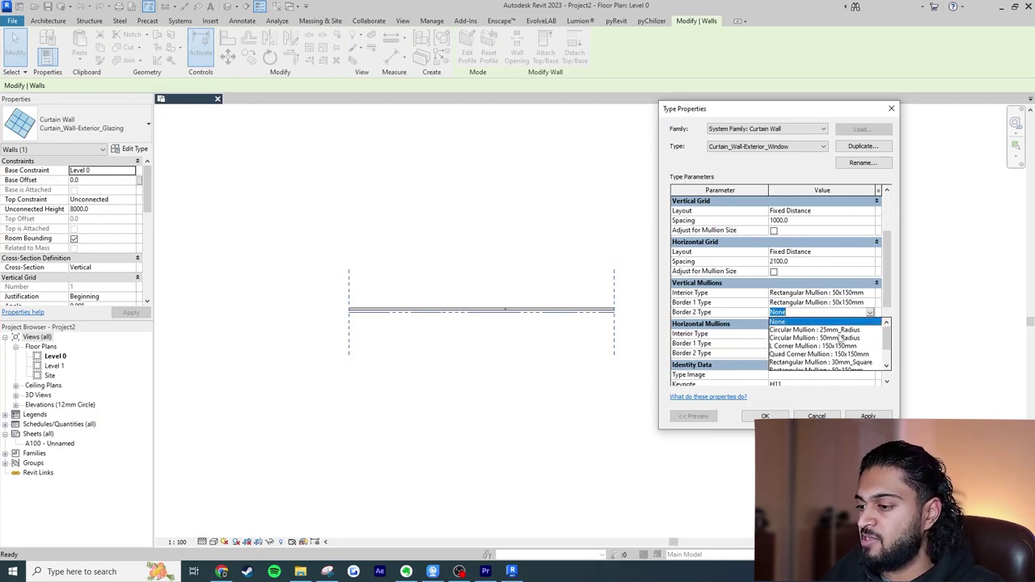
{"action": "left_click", "coordinate": [849, 345]}
Assign Rectangular Mullion : 50x150mm to the interior, border 1 and border 2 horizontal mullions and apply the type changes.
{"action": "scroll", "coordinate": [853, 342], "scroll_direction": "down", "scroll_amount": 1}
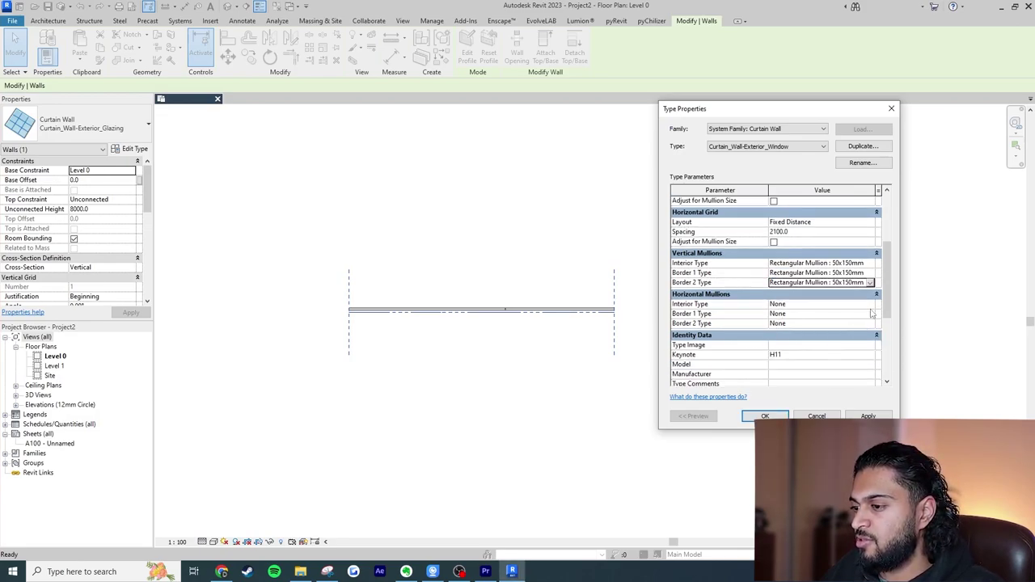
{"action": "left_click", "coordinate": [869, 304]}
{"action": "left_click", "coordinate": [863, 345]}
{"action": "left_click", "coordinate": [869, 314]}
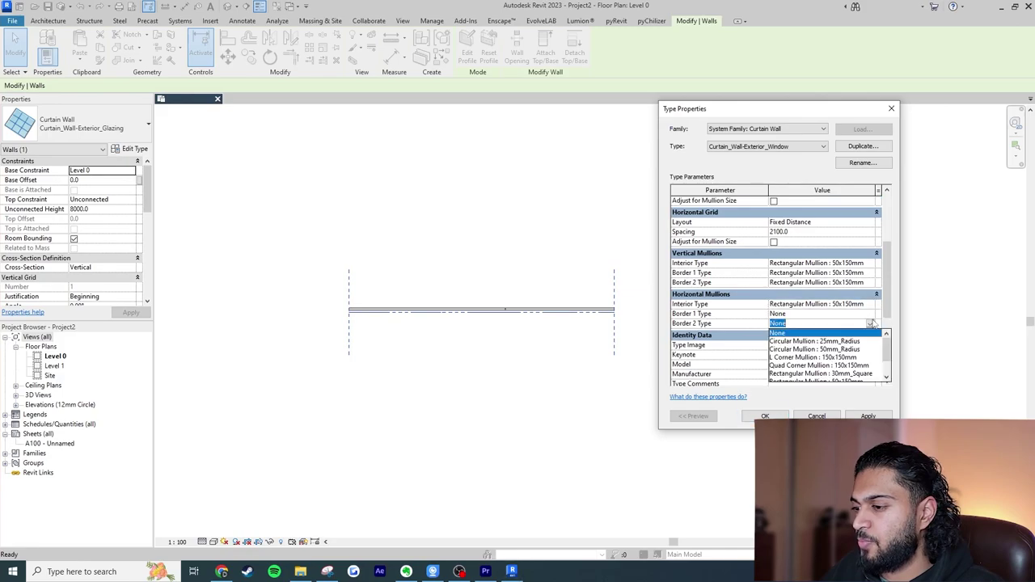
{"action": "left_click", "coordinate": [869, 313]}
{"action": "left_click", "coordinate": [869, 314]}
{"action": "scroll", "coordinate": [864, 334], "scroll_direction": "down", "scroll_amount": 1}
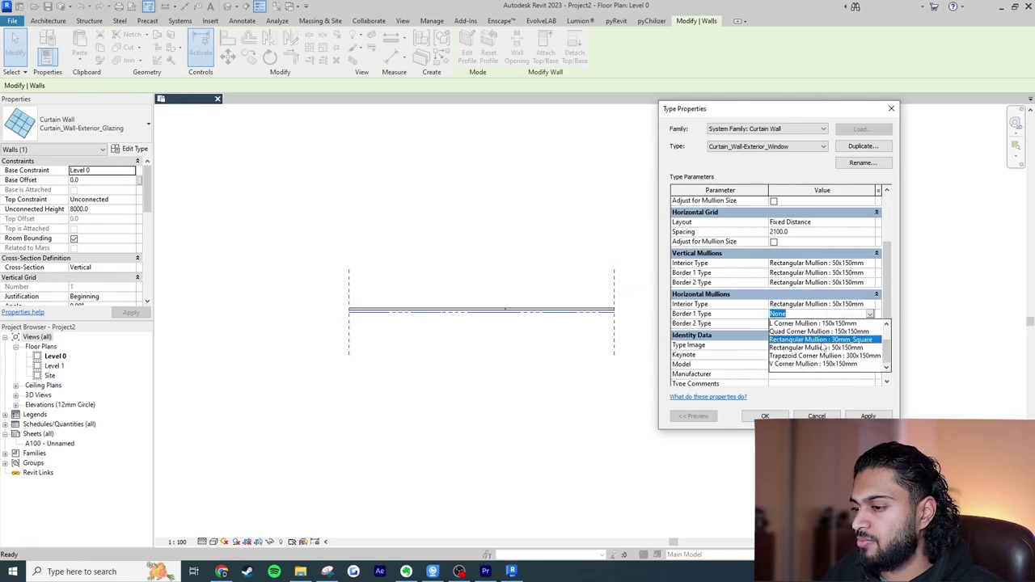
{"action": "left_click", "coordinate": [820, 351]}
{"action": "left_click", "coordinate": [869, 314]}
{"action": "scroll", "coordinate": [865, 339], "scroll_direction": "down", "scroll_amount": 1}
{"action": "left_click", "coordinate": [816, 349]}
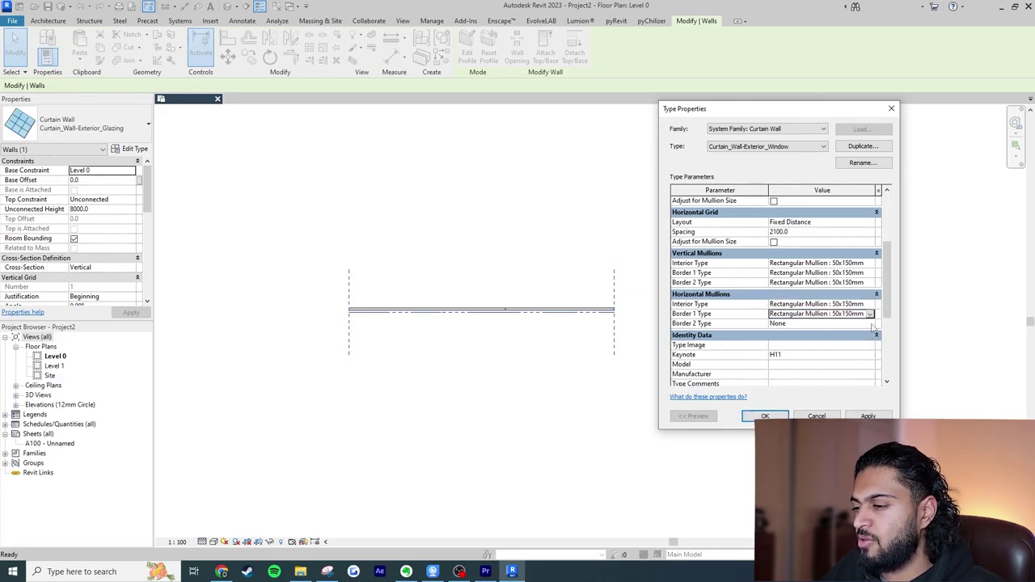
{"action": "left_click", "coordinate": [869, 323]}
{"action": "scroll", "coordinate": [861, 355], "scroll_direction": "down", "scroll_amount": 1}
{"action": "left_click", "coordinate": [863, 357]}
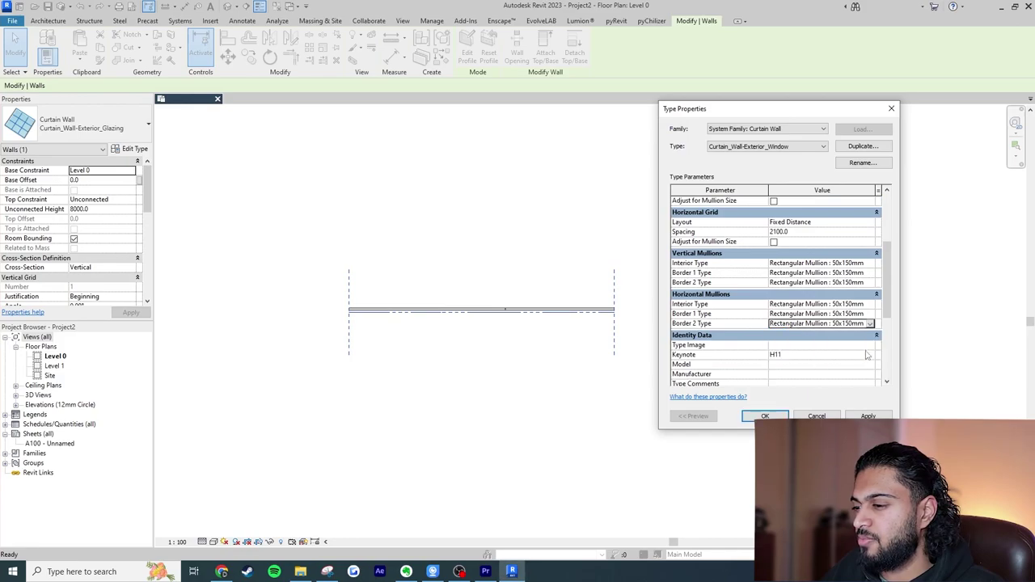
{"action": "left_click", "coordinate": [765, 416]}
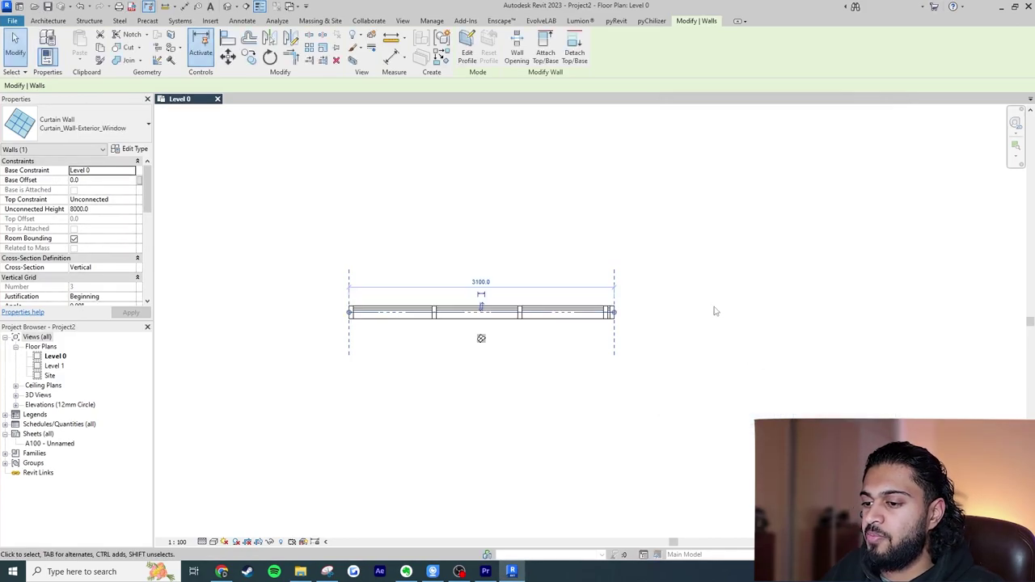
Stretch the curtain wall's right end outward to a total length of about 3580 mm.
{"action": "left_click", "coordinate": [713, 307]}
{"action": "left_click", "coordinate": [574, 307]}
{"action": "left_click_drag", "start_coordinate": [612, 312], "coordinate": [655, 312]}
Constrain the top of the curtain wall up to Level 1.
{"action": "left_click", "coordinate": [131, 199]}
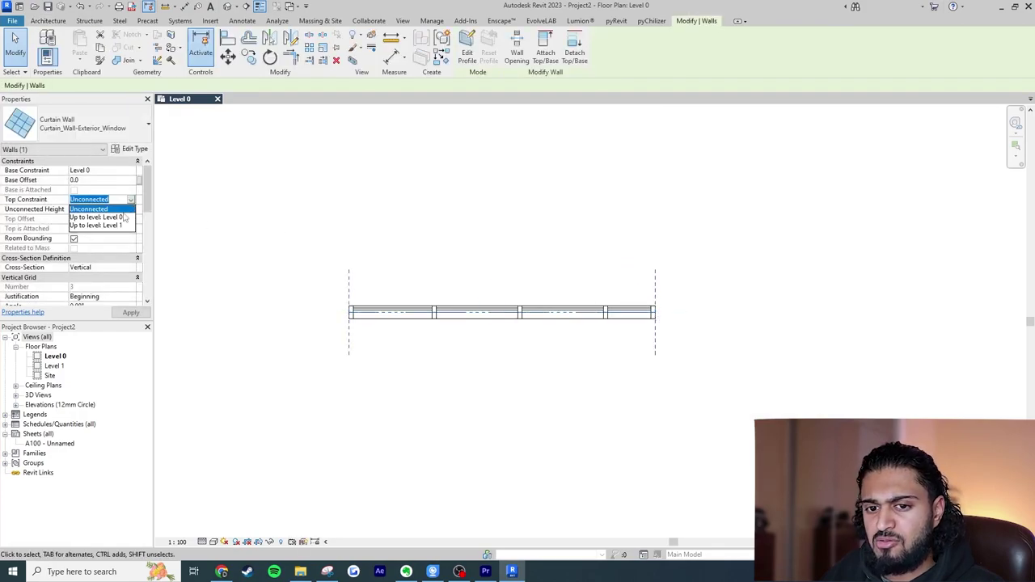
{"action": "left_click", "coordinate": [113, 224]}
{"action": "left_click", "coordinate": [137, 313]}
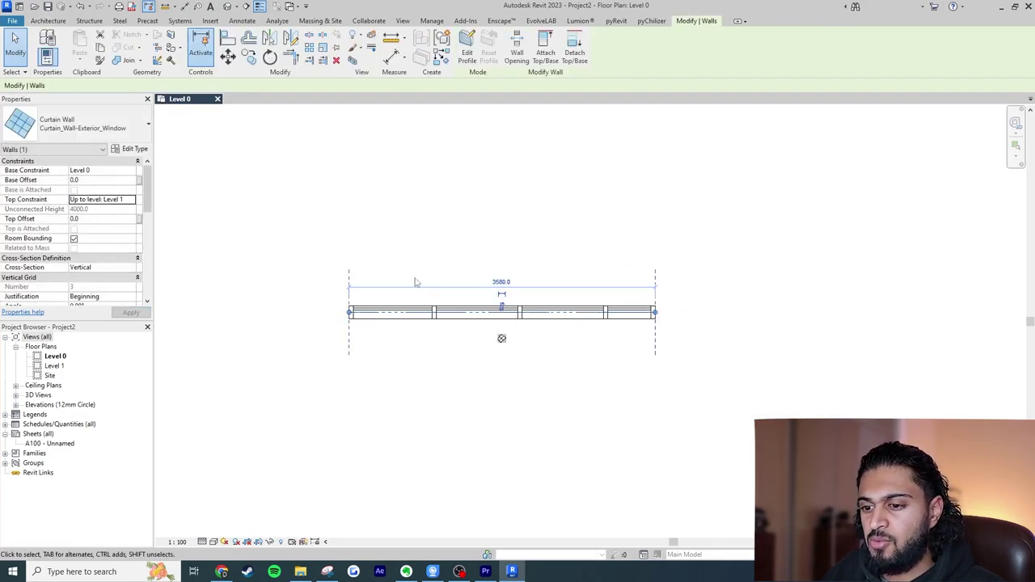
{"action": "left_click", "coordinate": [408, 210]}
Draw a horizontal Wall-Fnd_440Blk basic wall about 1600 mm long, in line with the curtain wall and beyond its right end.
{"action": "scroll", "coordinate": [455, 227], "scroll_direction": "down", "scroll_amount": 2}
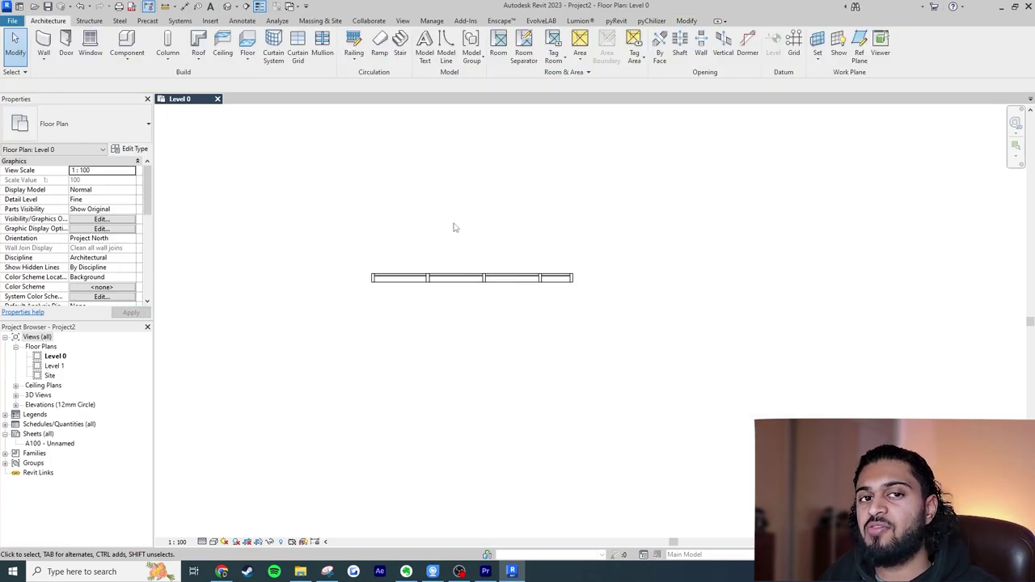
{"action": "left_click", "coordinate": [44, 58]}
{"action": "left_click", "coordinate": [77, 79]}
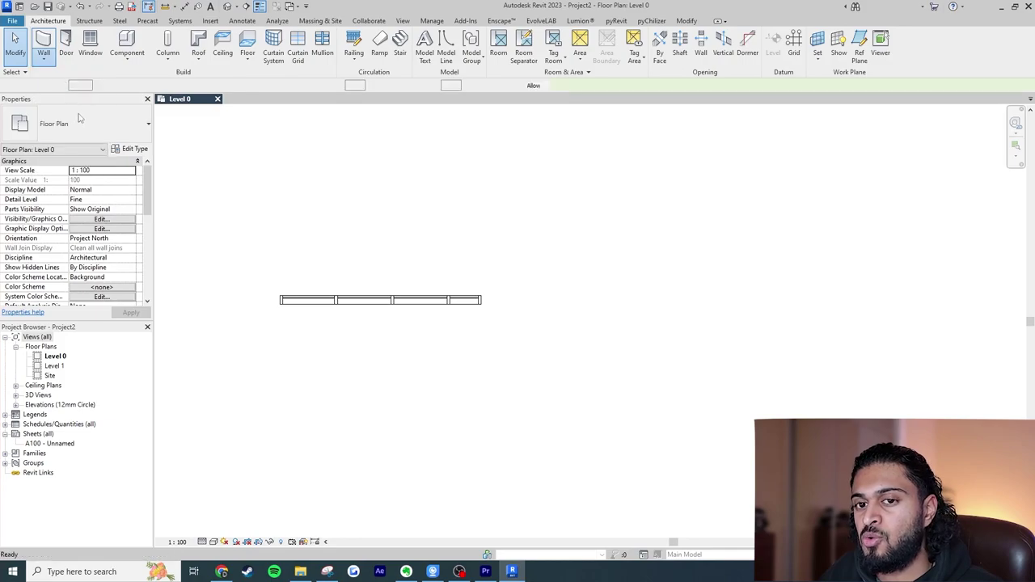
{"action": "left_click", "coordinate": [81, 126]}
{"action": "scroll", "coordinate": [113, 212], "scroll_direction": "up", "scroll_amount": 10}
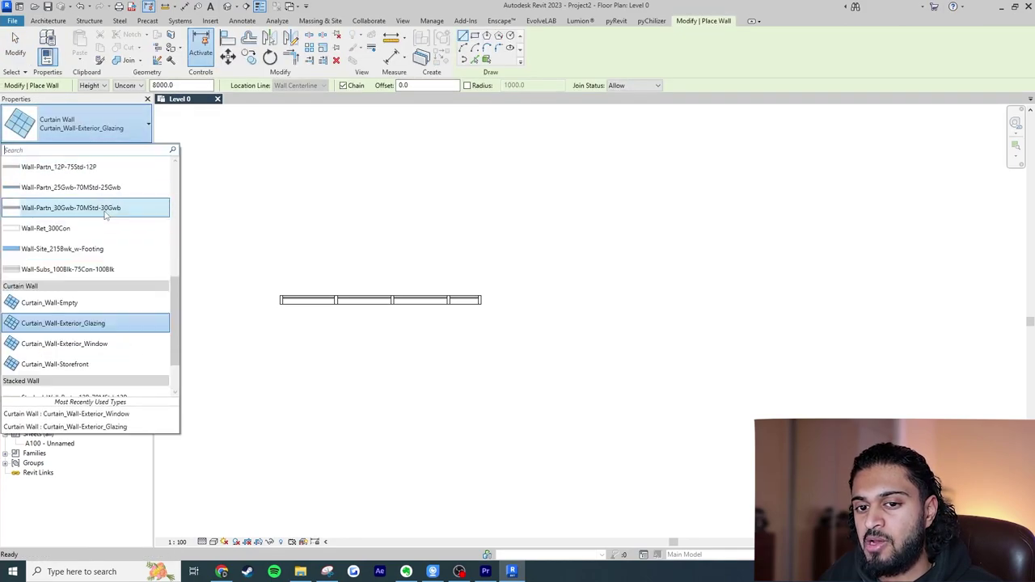
{"action": "left_click", "coordinate": [113, 207]}
{"action": "left_click", "coordinate": [582, 299]}
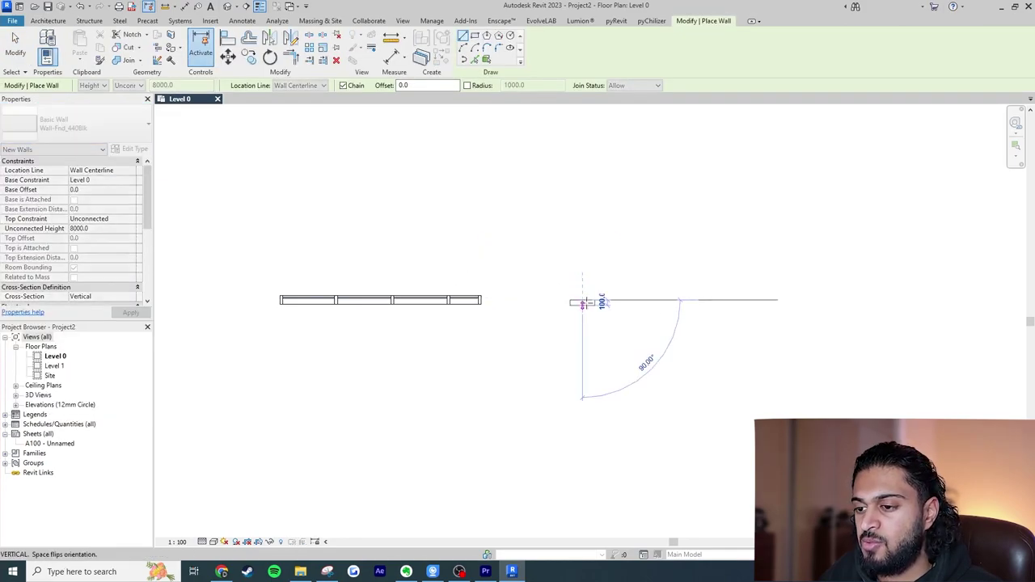
{"action": "left_click", "coordinate": [671, 300]}
{"action": "key", "text": "Escape"}
{"action": "key", "text": "Escape"}
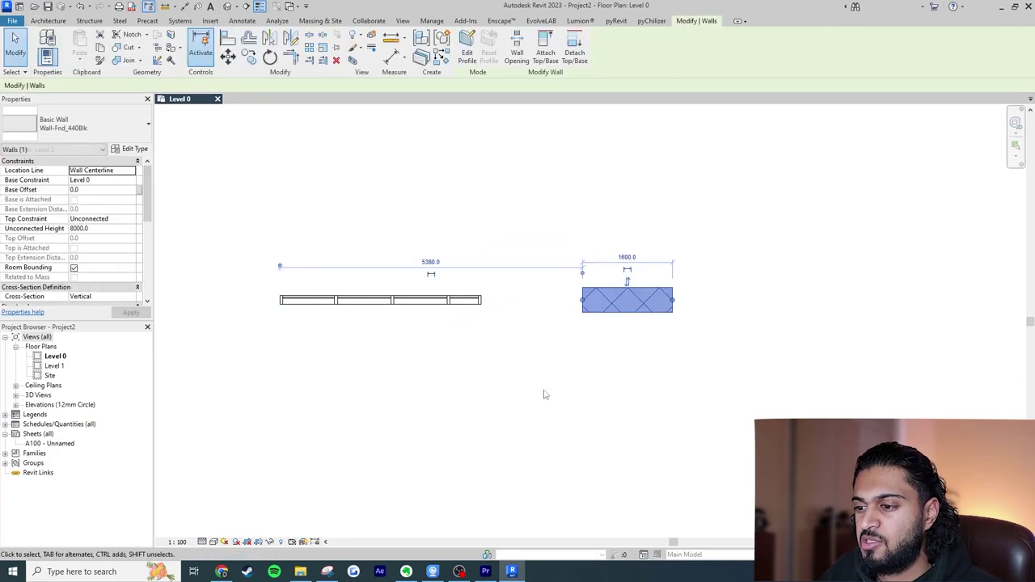
Set the floor plan view's detail level to Coarse.
{"action": "left_click", "coordinate": [201, 542]}
{"action": "left_click", "coordinate": [212, 507]}
{"action": "left_click", "coordinate": [653, 441]}
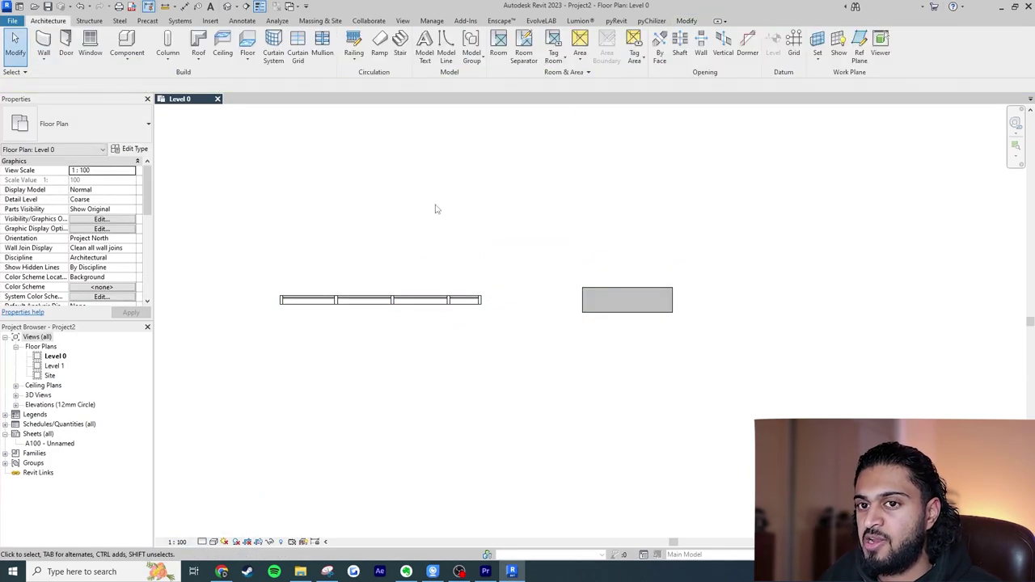
Place one window of the default type in the middle of the short block wall.
{"action": "left_click", "coordinate": [89, 44]}
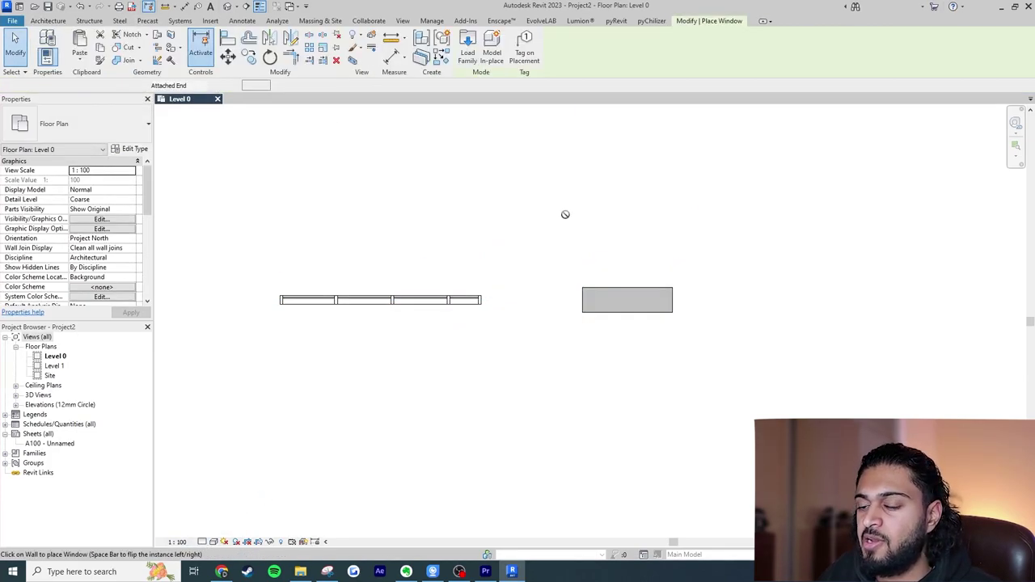
{"action": "left_click", "coordinate": [624, 293]}
{"action": "key", "text": "Escape"}
{"action": "key", "text": "Escape"}
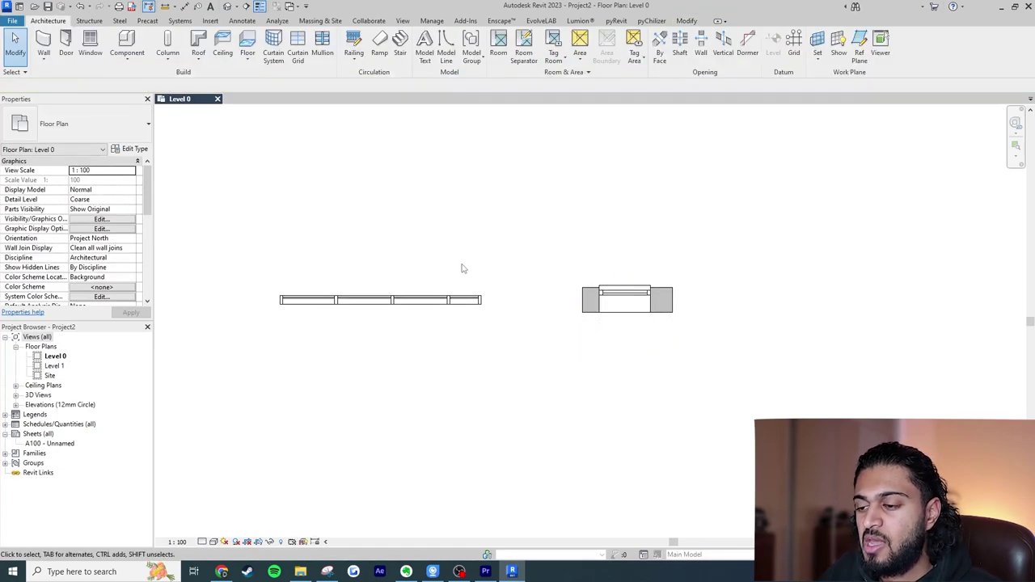
{"action": "scroll", "coordinate": [518, 281], "scroll_direction": "up", "scroll_amount": 5}
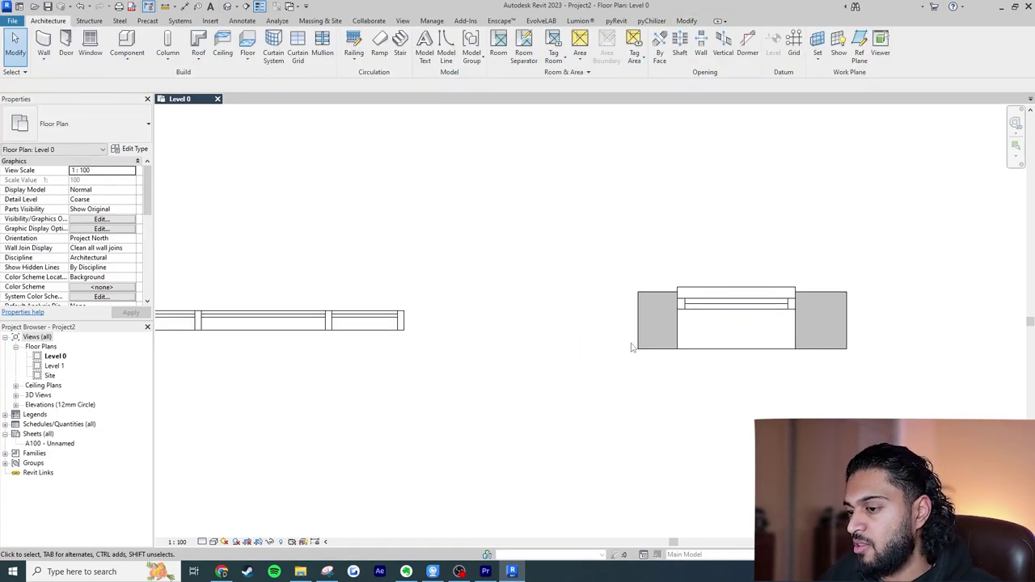
{"action": "scroll", "coordinate": [632, 347], "scroll_direction": "down", "scroll_amount": 3}
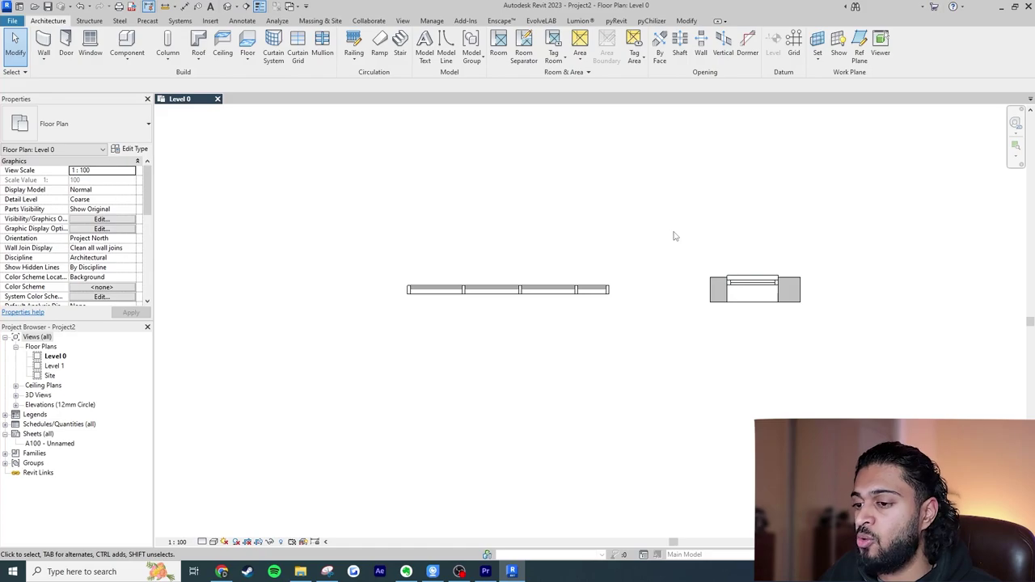
Draw a second horizontal Wall-Fnd_440Blk wall just below the curtain wall, roughly as long as the curtain wall.
{"action": "key", "text": "w"}
{"action": "key", "text": "a"}
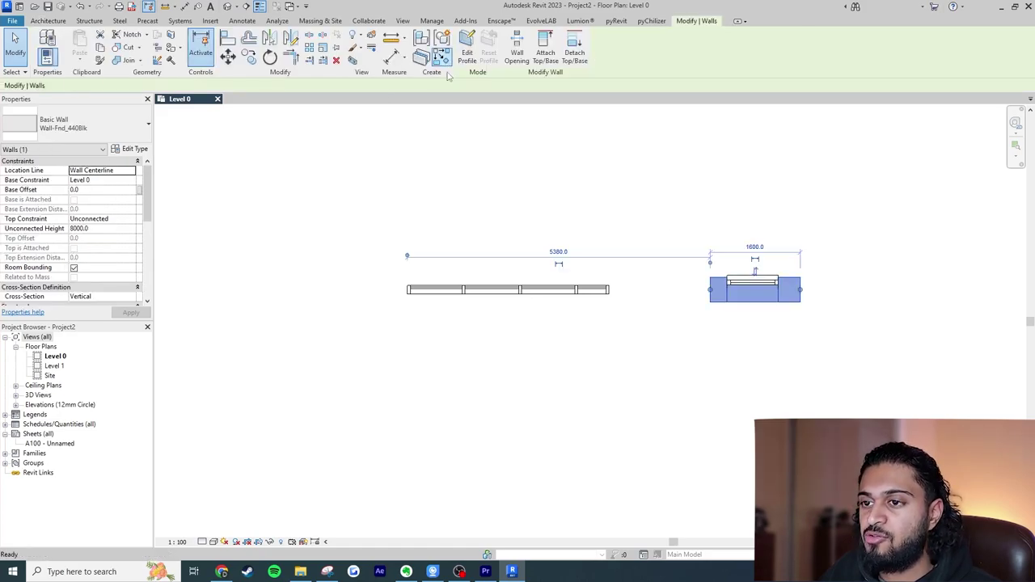
{"action": "left_click", "coordinate": [434, 344]}
{"action": "left_click", "coordinate": [636, 344]}
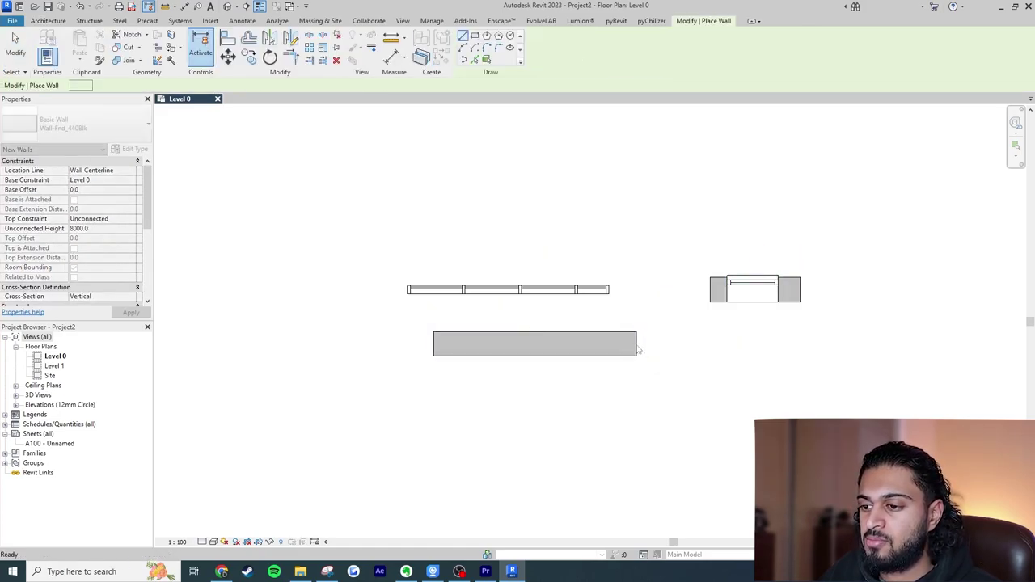
{"action": "key", "text": "Escape"}
{"action": "key", "text": "Escape"}
Draw a short Curtain_Wall-Exterior_Window segment along the centerline of the long block wall, near its left end.
{"action": "left_click", "coordinate": [552, 296]}
{"action": "left_click", "coordinate": [442, 59]}
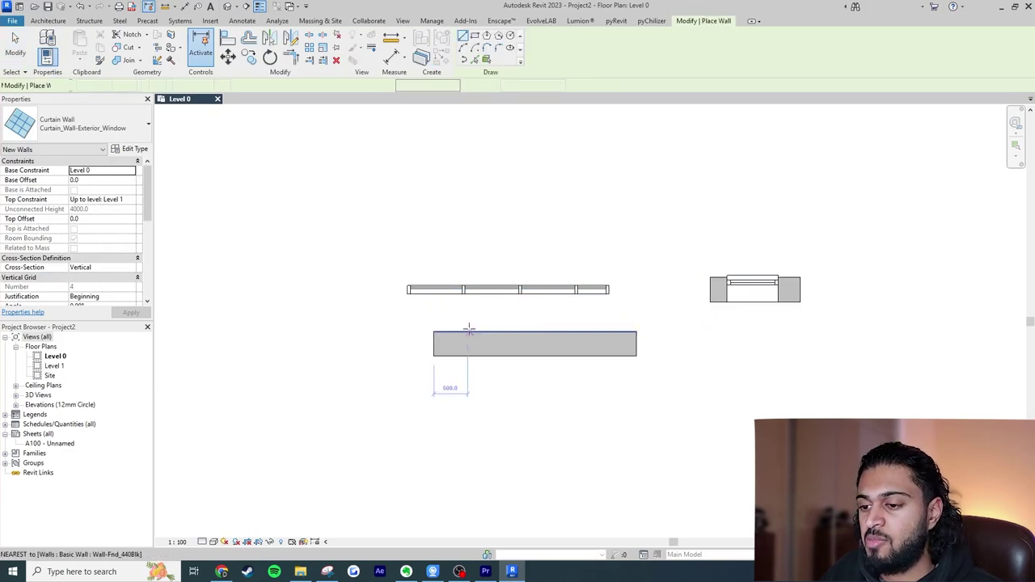
{"action": "left_click", "coordinate": [462, 344]}
{"action": "left_click", "coordinate": [523, 342]}
{"action": "key", "text": "Escape"}
{"action": "key", "text": "Escape"}
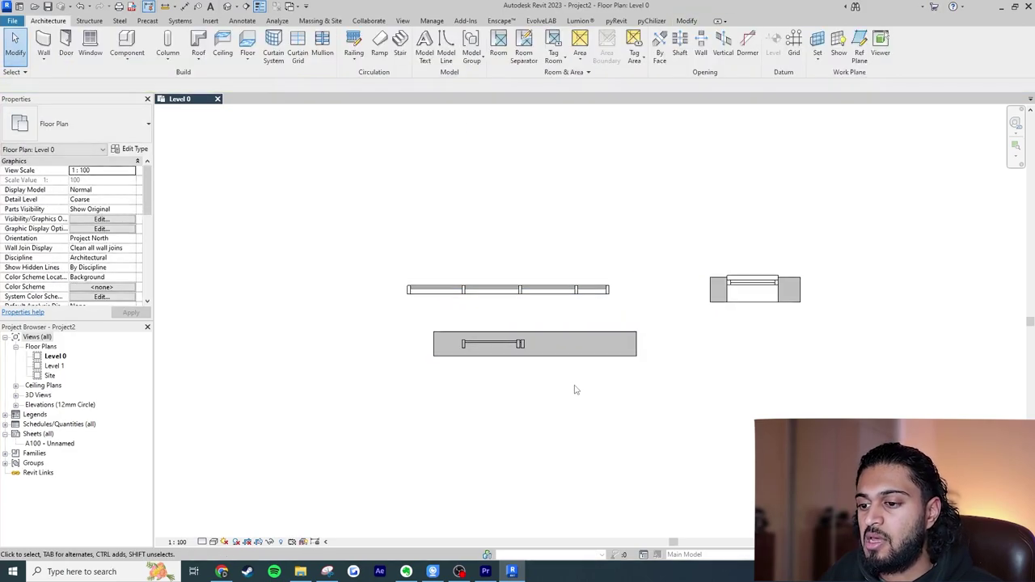
Stretch the right end of the curtain wall segment along the block wall's centerline to a length of about 1460 mm.
{"action": "scroll", "coordinate": [564, 380], "scroll_direction": "up", "scroll_amount": 1}
{"action": "scroll", "coordinate": [563, 380], "scroll_direction": "up", "scroll_amount": 1}
{"action": "left_click", "coordinate": [510, 327]}
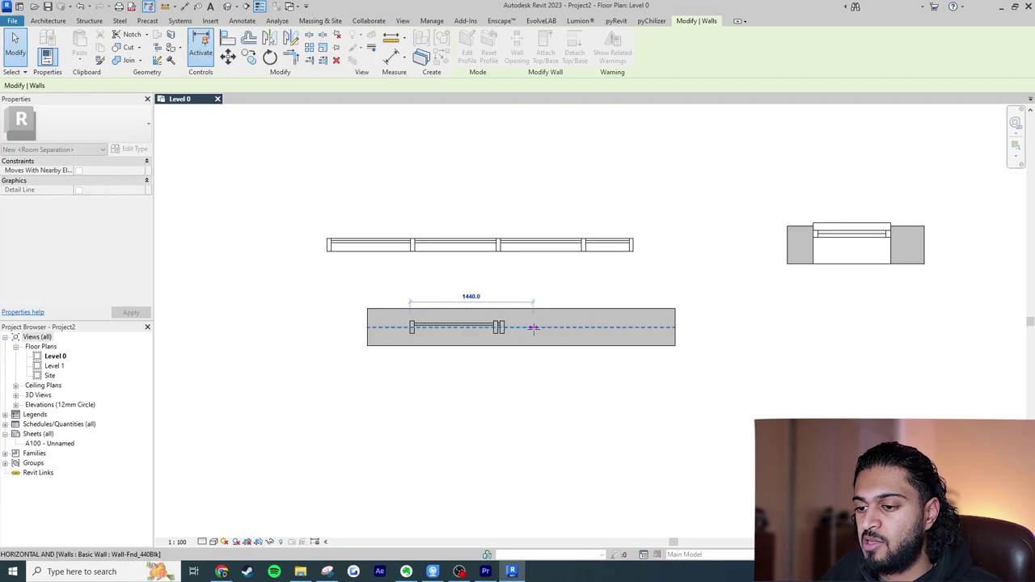
{"action": "left_click", "coordinate": [548, 416]}
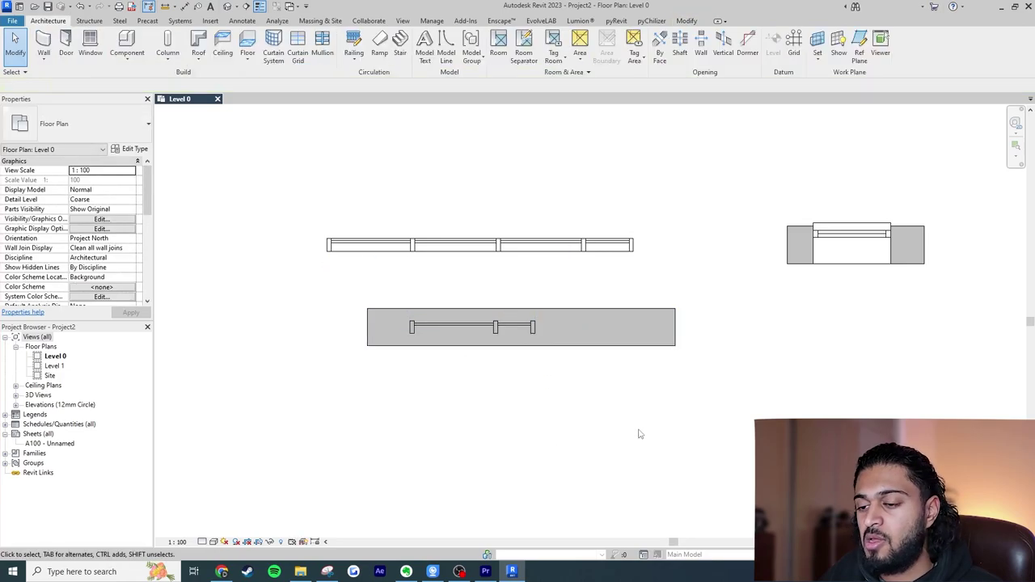
Cut the long block wall's geometry with the curtain wall segment placed inside it.
{"action": "left_click", "coordinate": [686, 22]}
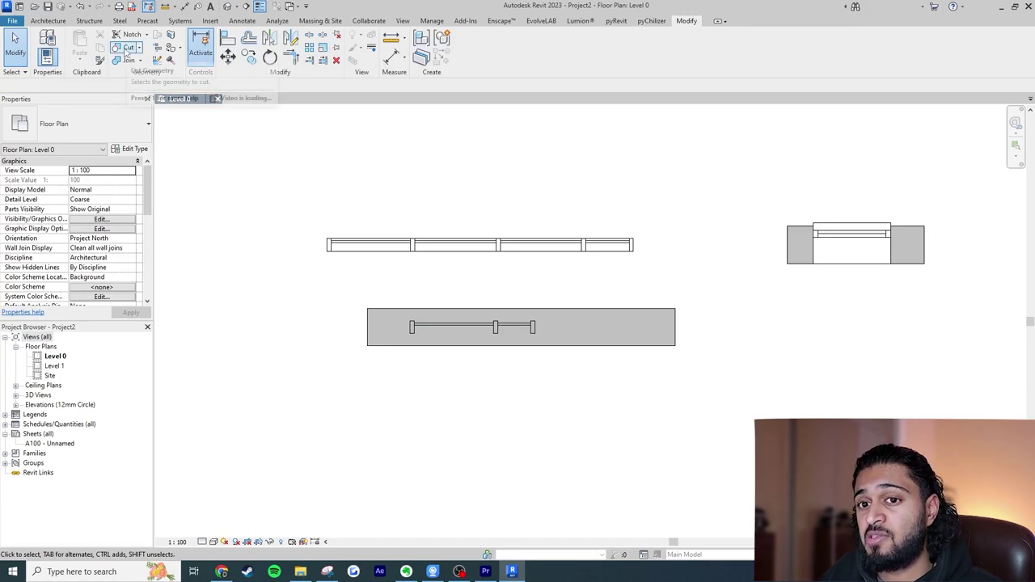
{"action": "left_click", "coordinate": [129, 48]}
{"action": "left_click", "coordinate": [615, 341]}
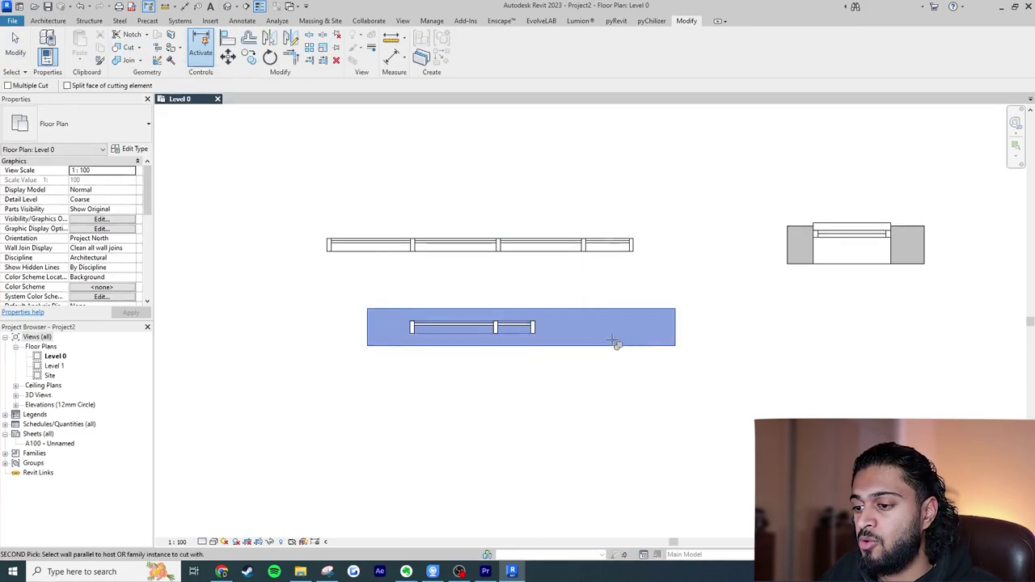
{"action": "left_click", "coordinate": [523, 330]}
{"action": "key", "text": "Escape"}
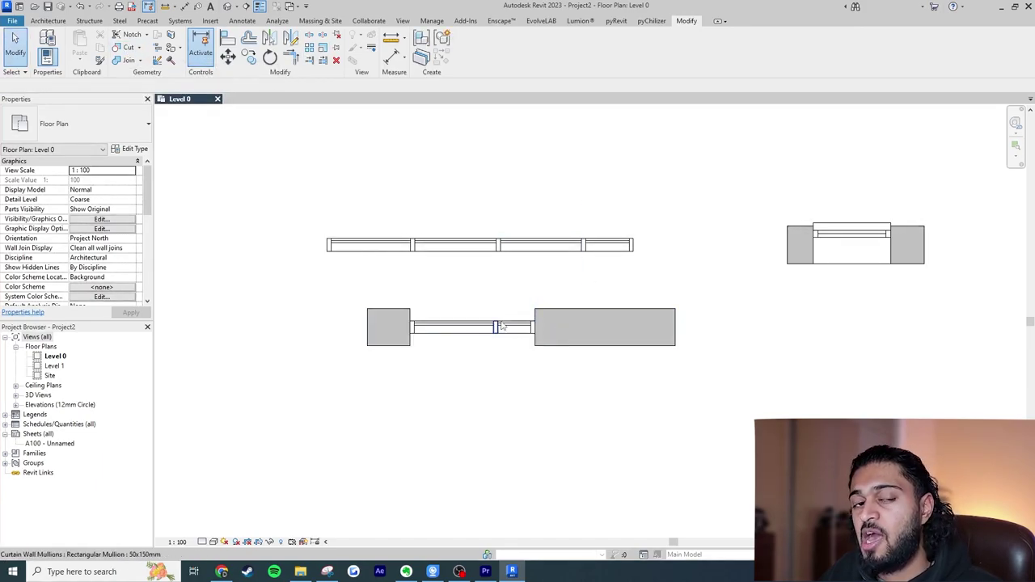
Delete the curtain wall segment inside the long block wall.
{"action": "left_click", "coordinate": [504, 327]}
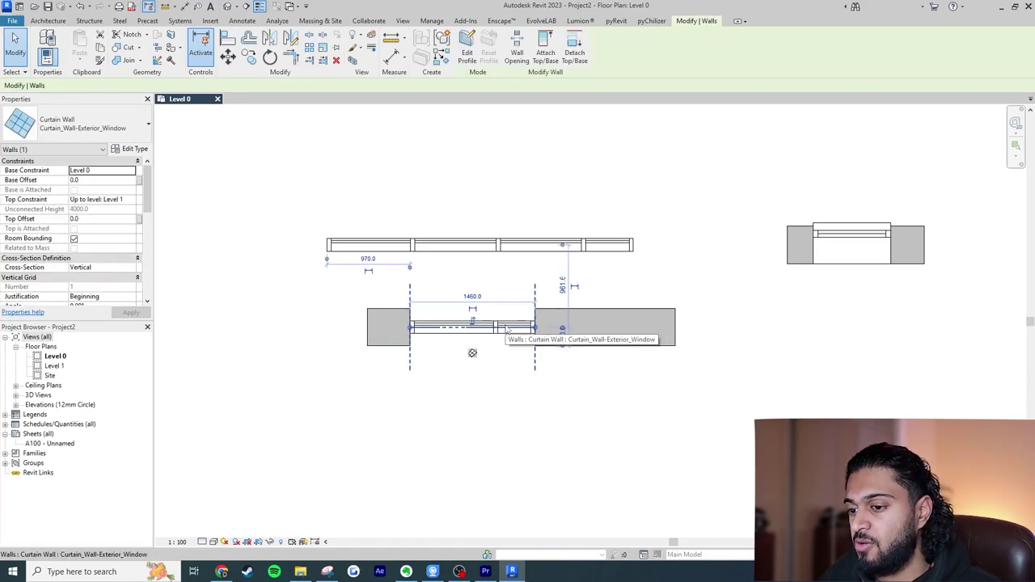
{"action": "key", "text": "Delete"}
Enable Automatically Embed in the type properties of Curtain_Wall-Exterior_Window and apply the change.
{"action": "left_click", "coordinate": [477, 245]}
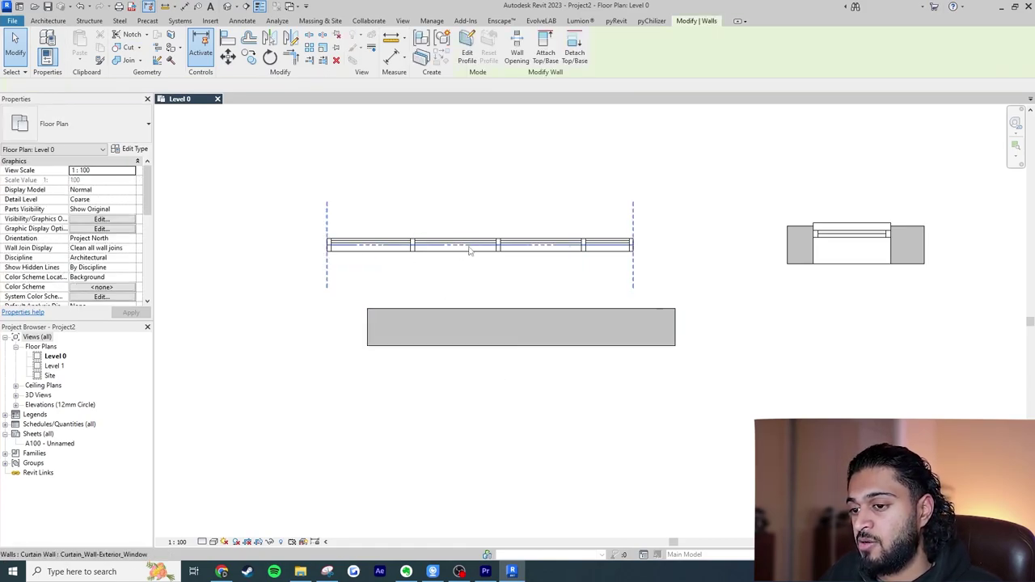
{"action": "left_click", "coordinate": [142, 149]}
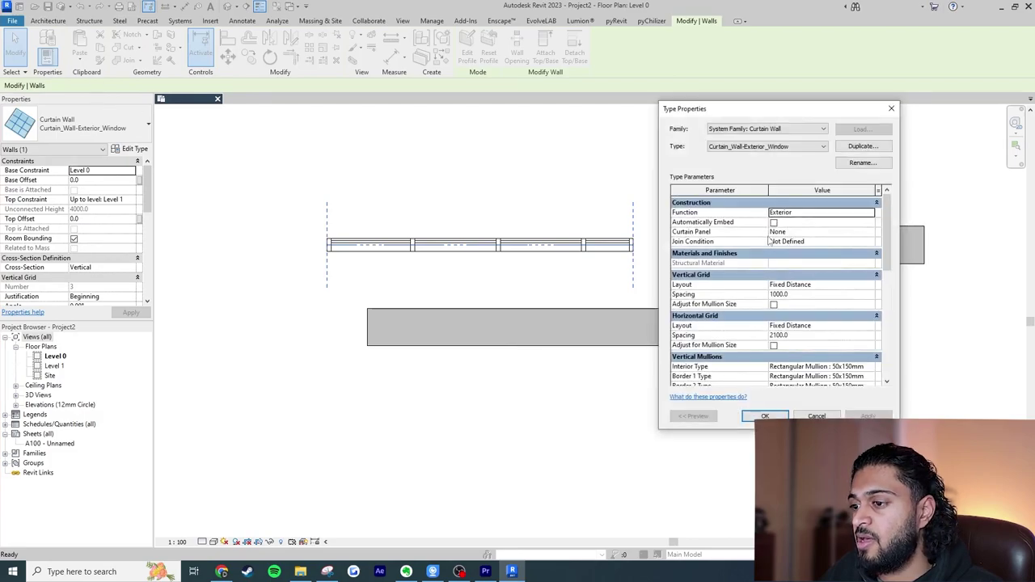
{"action": "left_click", "coordinate": [773, 222]}
{"action": "left_click", "coordinate": [766, 417]}
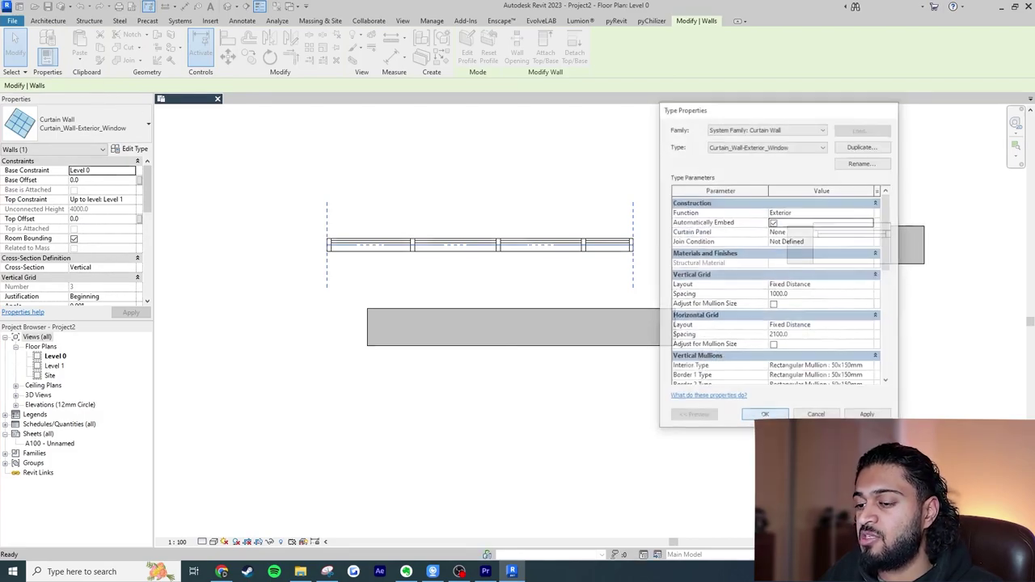
{"action": "left_click", "coordinate": [640, 354]}
Draw two separate Curtain_Wall-Exterior_Window segments along the long block wall's centerline, about 660 mm and about 1020 mm long.
{"action": "left_click", "coordinate": [535, 253]}
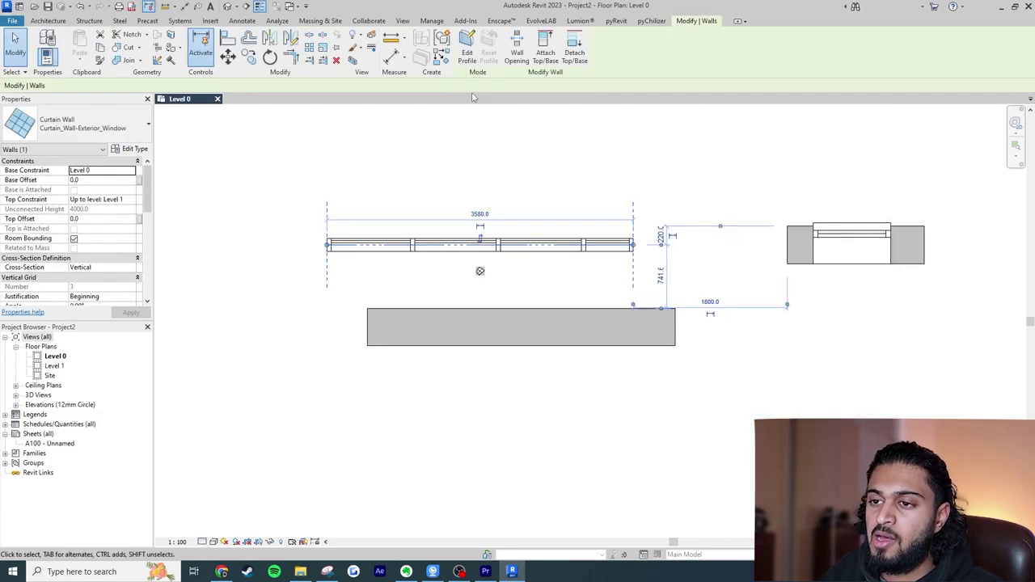
{"action": "left_click", "coordinate": [440, 63]}
{"action": "left_click", "coordinate": [416, 327]}
{"action": "left_click", "coordinate": [468, 326]}
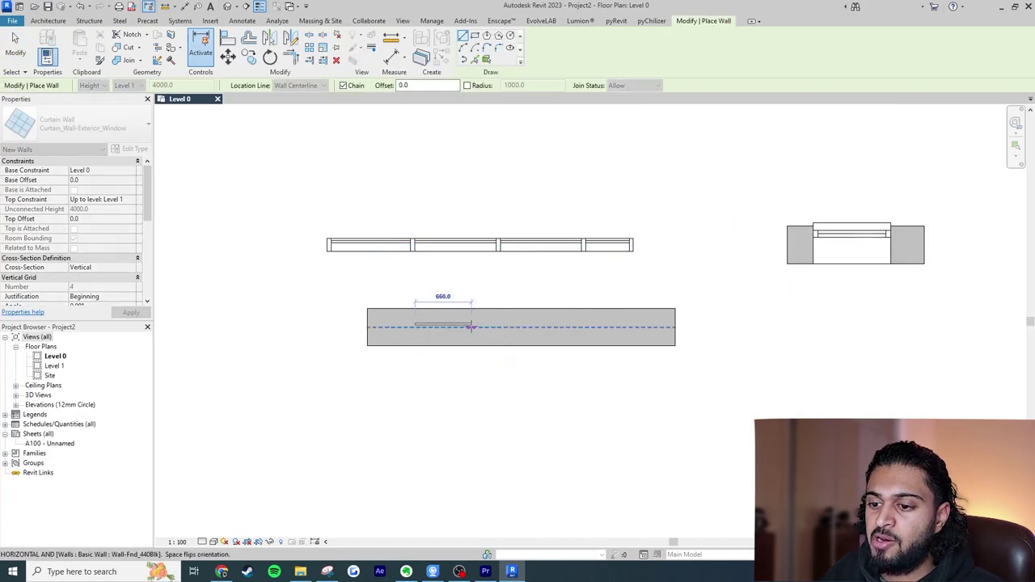
{"action": "key", "text": "Escape"}
{"action": "left_click", "coordinate": [521, 326]}
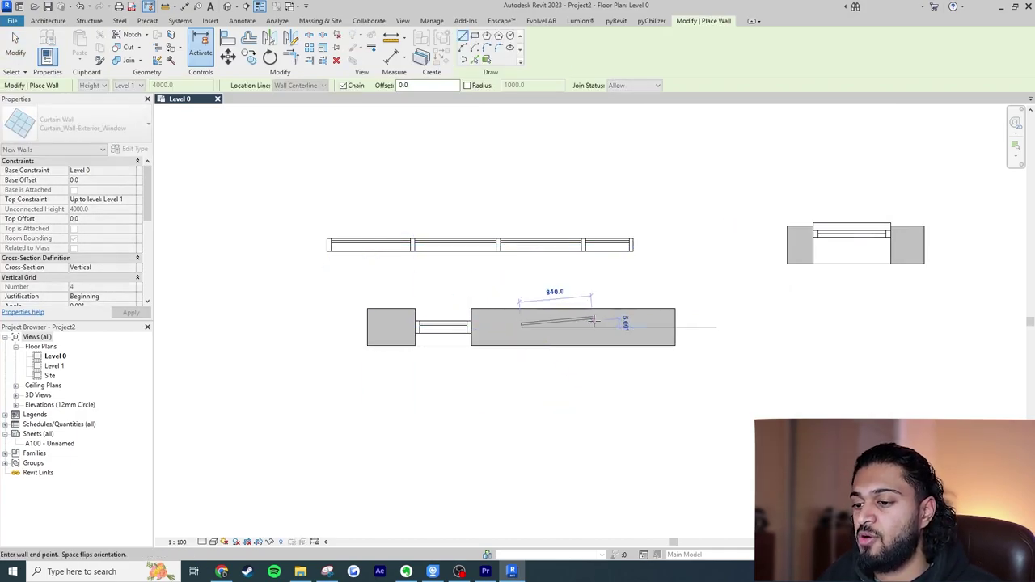
{"action": "left_click", "coordinate": [607, 327]}
{"action": "key", "text": "Escape"}
{"action": "key", "text": "Escape"}
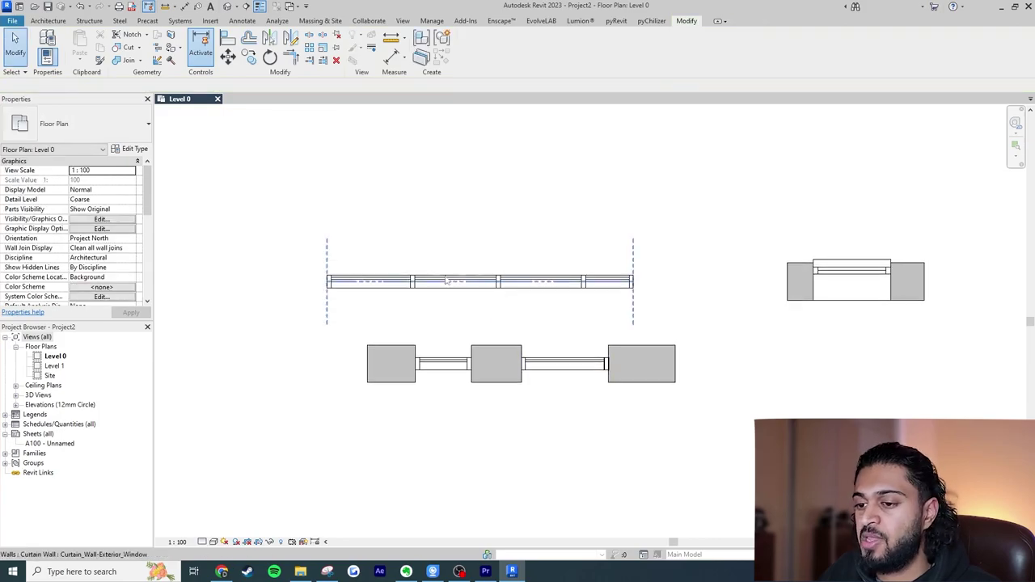
Delete both curtain wall window segments embedded in the long block wall.
{"action": "scroll", "coordinate": [369, 266], "scroll_direction": "up", "scroll_amount": 2}
{"action": "scroll", "coordinate": [369, 266], "scroll_direction": "down", "scroll_amount": 1}
{"action": "scroll", "coordinate": [528, 254], "scroll_direction": "up", "scroll_amount": 1}
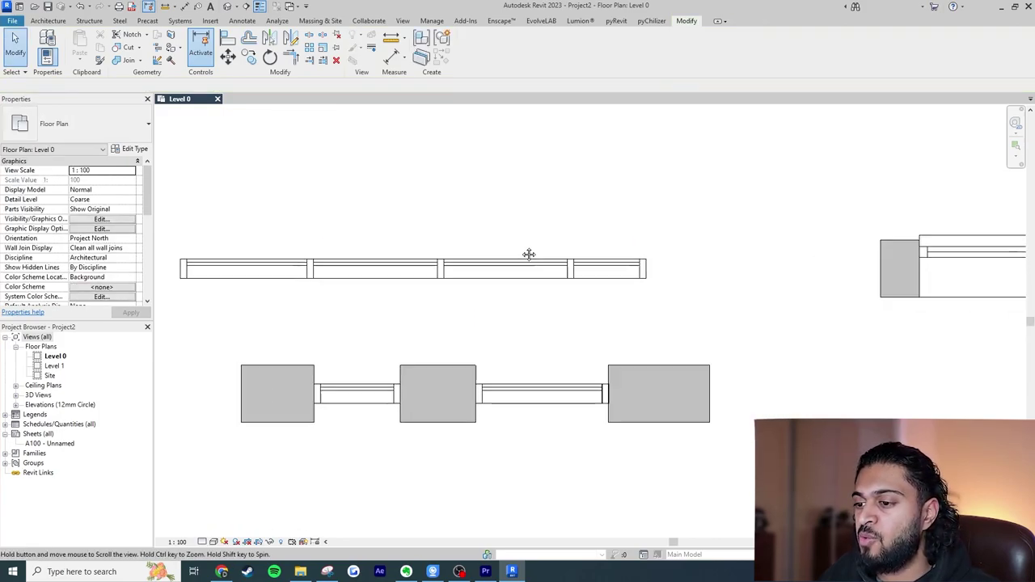
{"action": "scroll", "coordinate": [282, 277], "scroll_direction": "up", "scroll_amount": 2}
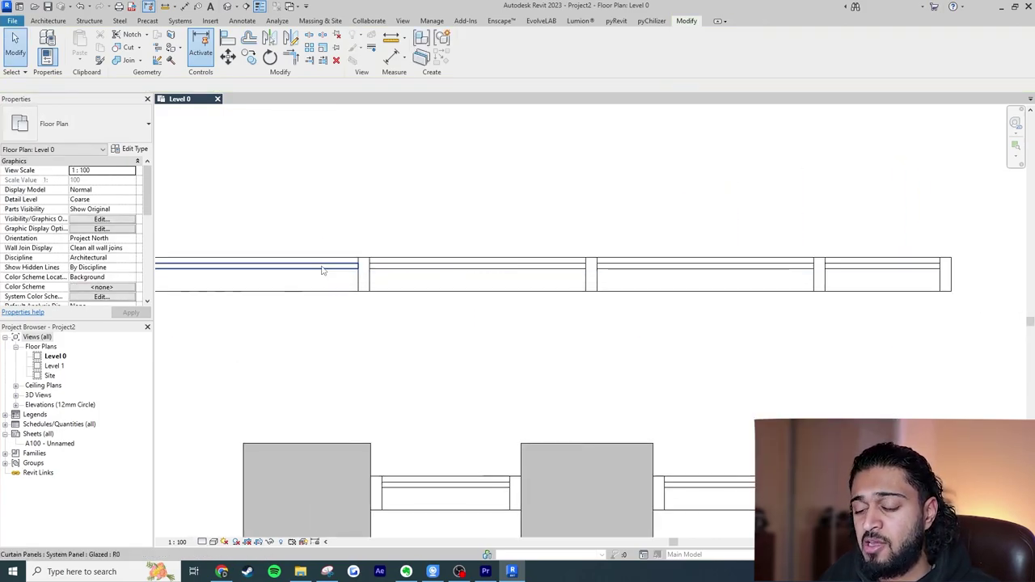
{"action": "middle_click_drag", "start_coordinate": [324, 273], "coordinate": [253, 314]}
{"action": "scroll", "coordinate": [439, 265], "scroll_direction": "down", "scroll_amount": 2}
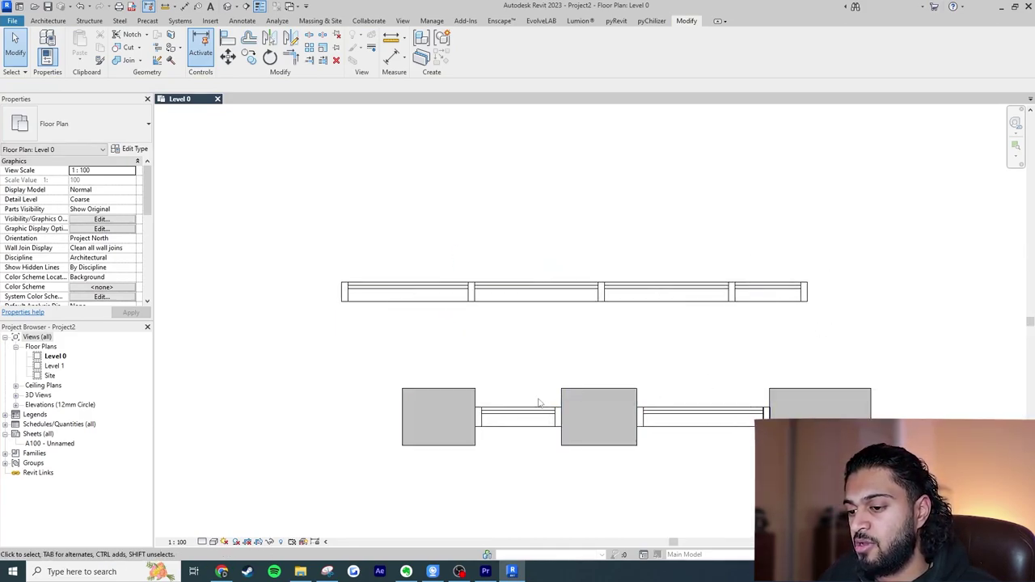
{"action": "left_click", "coordinate": [539, 407]}
{"action": "left_click", "coordinate": [703, 417]}
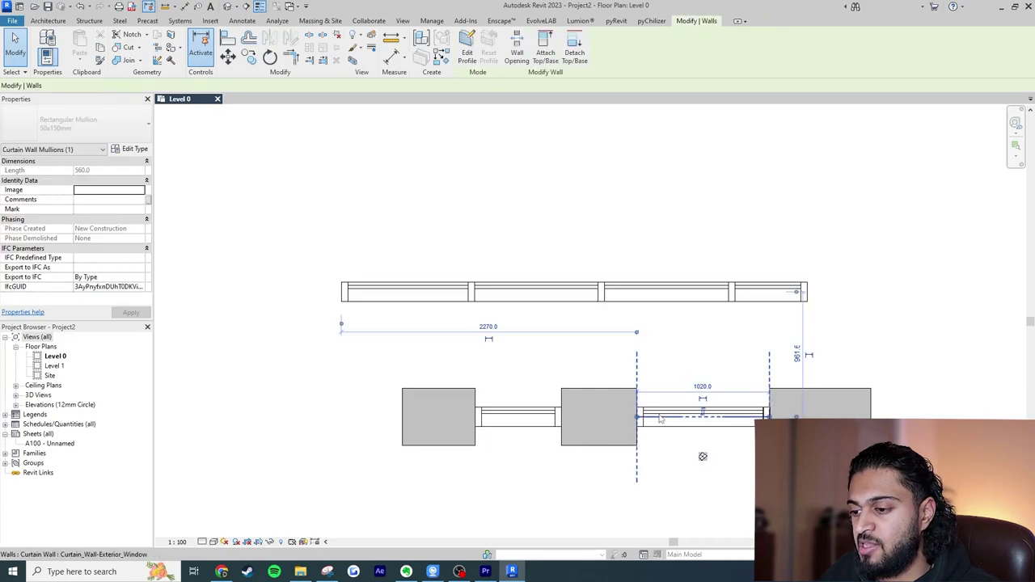
{"action": "key", "text": "Delete"}
{"action": "left_click", "coordinate": [532, 422]}
{"action": "key", "text": "Delete"}
Open the leftmost glazed panel of the freestanding curtain wall for in-place editing and cancel the edit.
{"action": "scroll", "coordinate": [392, 272], "scroll_direction": "up", "scroll_amount": 3}
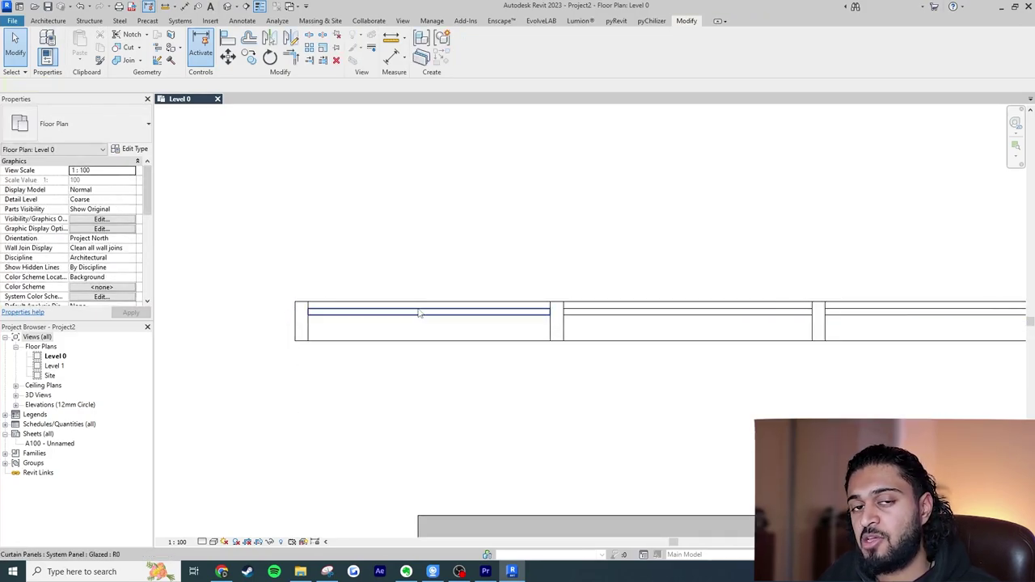
{"action": "left_click", "coordinate": [418, 312]}
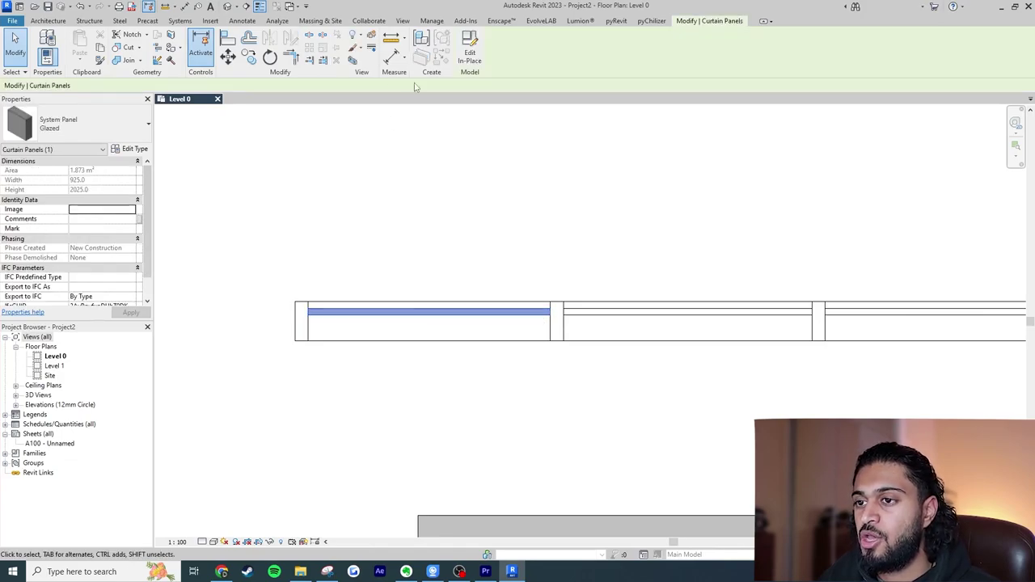
{"action": "left_click", "coordinate": [470, 54]}
{"action": "left_click_drag", "start_coordinate": [631, 214], "coordinate": [619, 121]}
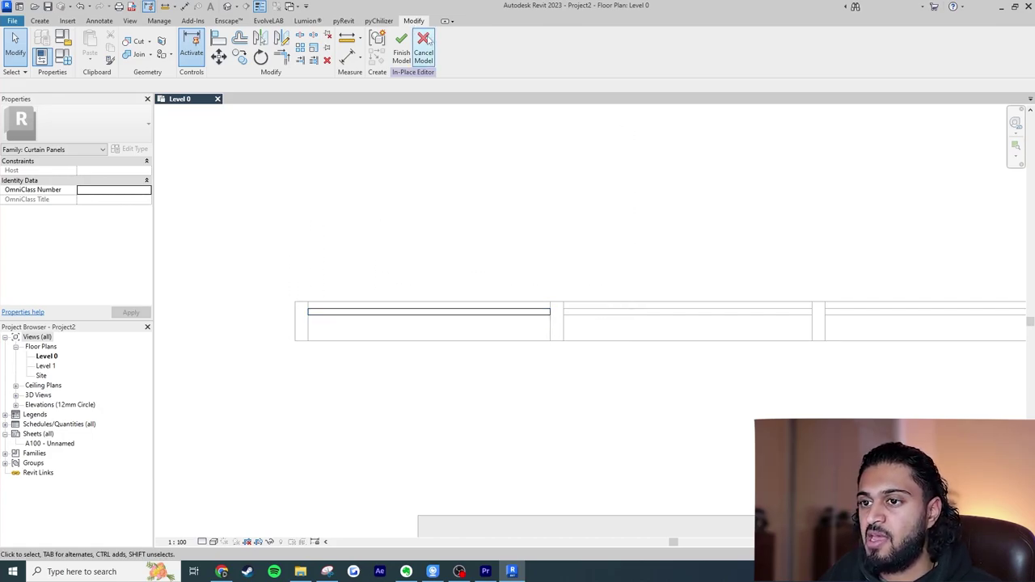
{"action": "left_click", "coordinate": [425, 45]}
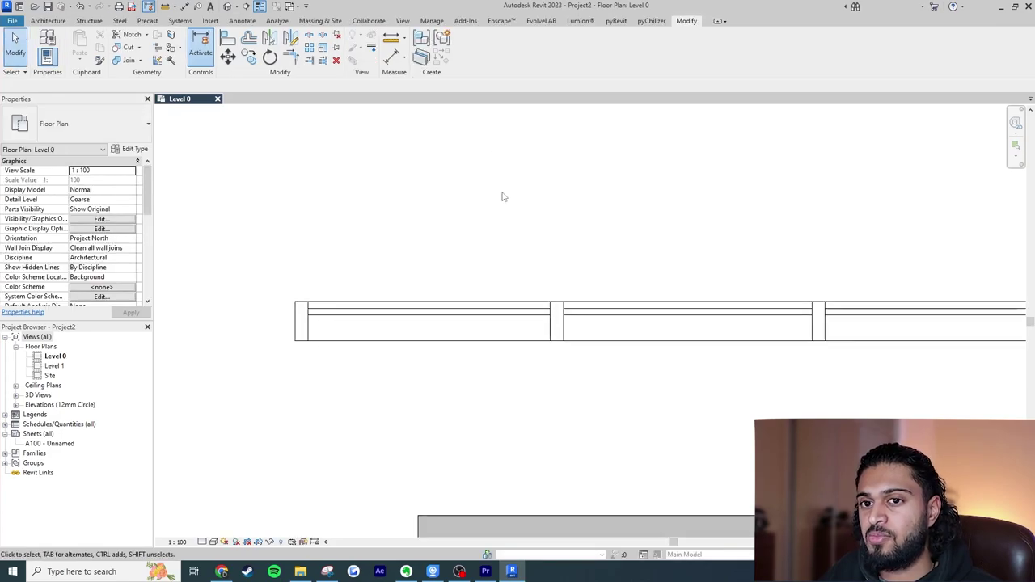
Load the Curtain_Panels_Glazed family from the Curtain Wall Panels category of the Autodesk family library.
{"action": "left_click", "coordinate": [209, 20]}
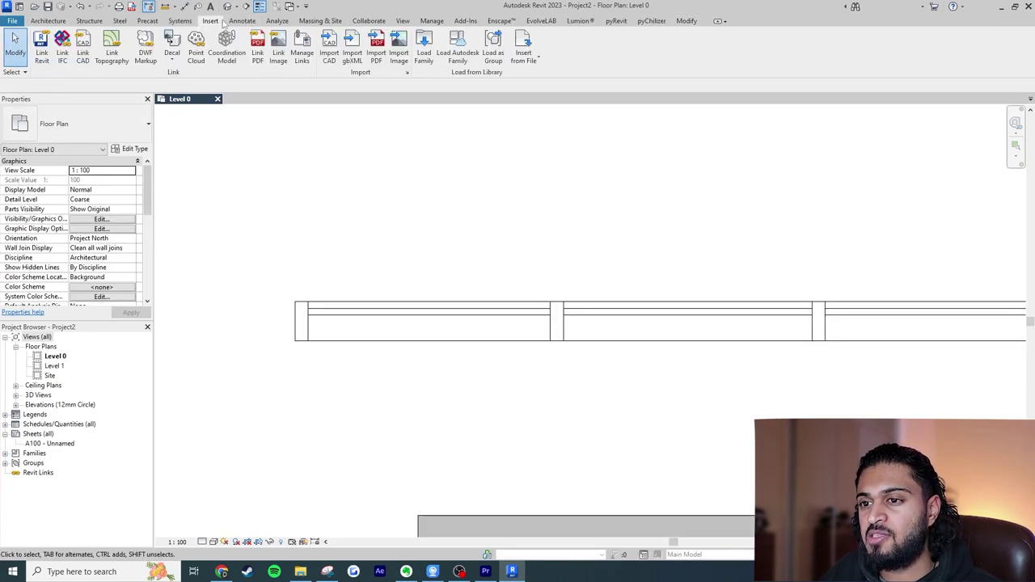
{"action": "left_click", "coordinate": [457, 50]}
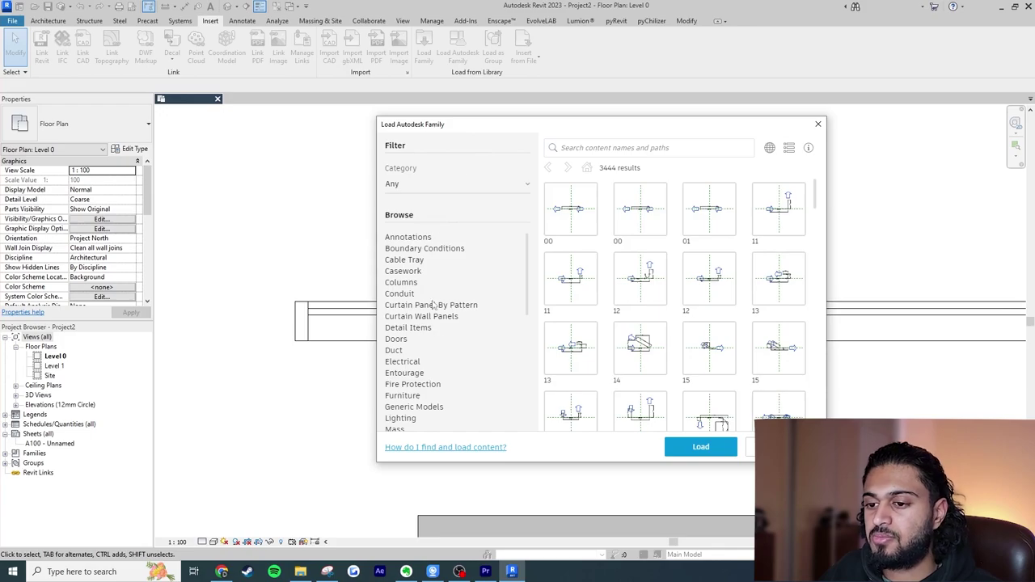
{"action": "left_click", "coordinate": [435, 317]}
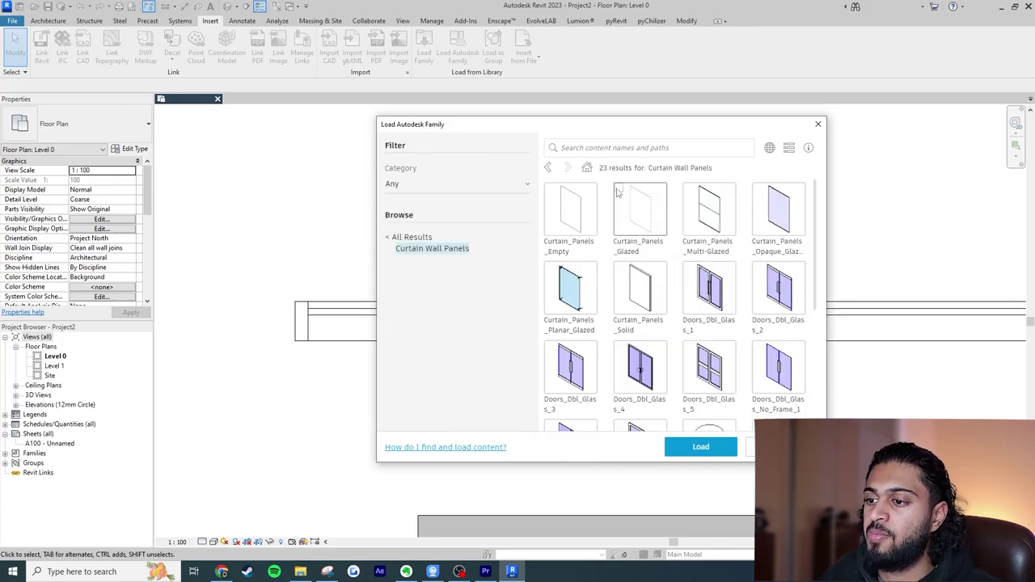
{"action": "left_click", "coordinate": [617, 192]}
{"action": "left_click", "coordinate": [701, 448]}
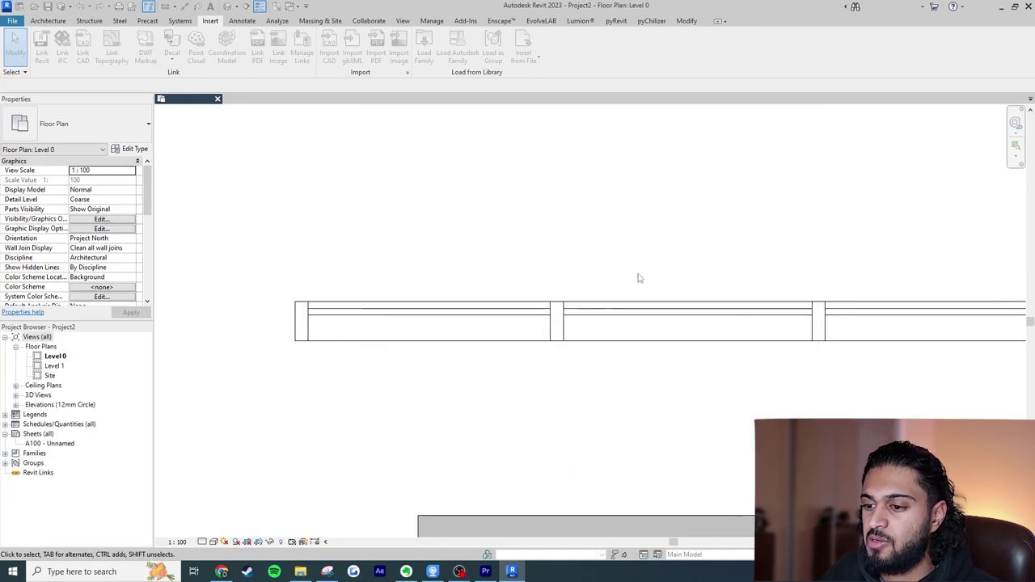
Set the Curtain Panel of the Curtain_Wall-Exterior_Window type to Curtain_Panels_Glazed : Glass_Panel-25mm_Thickness.
{"action": "left_click", "coordinate": [506, 321]}
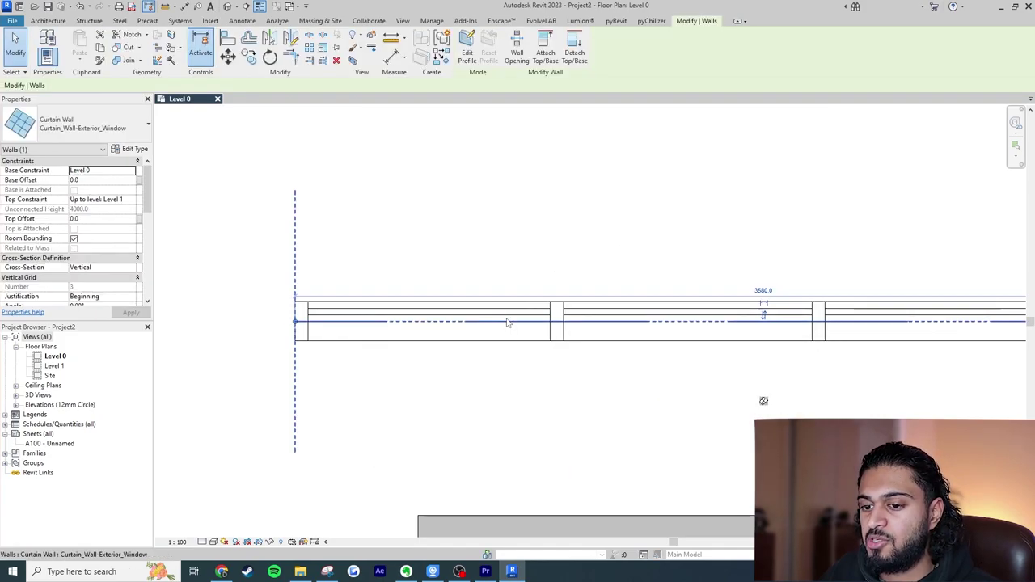
{"action": "left_click", "coordinate": [134, 149]}
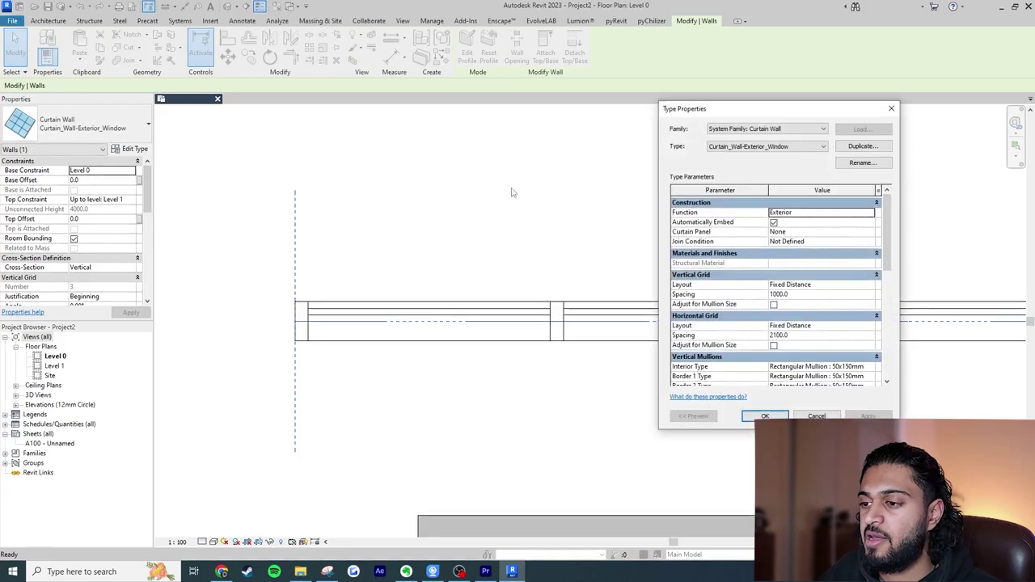
{"action": "left_click", "coordinate": [869, 232]}
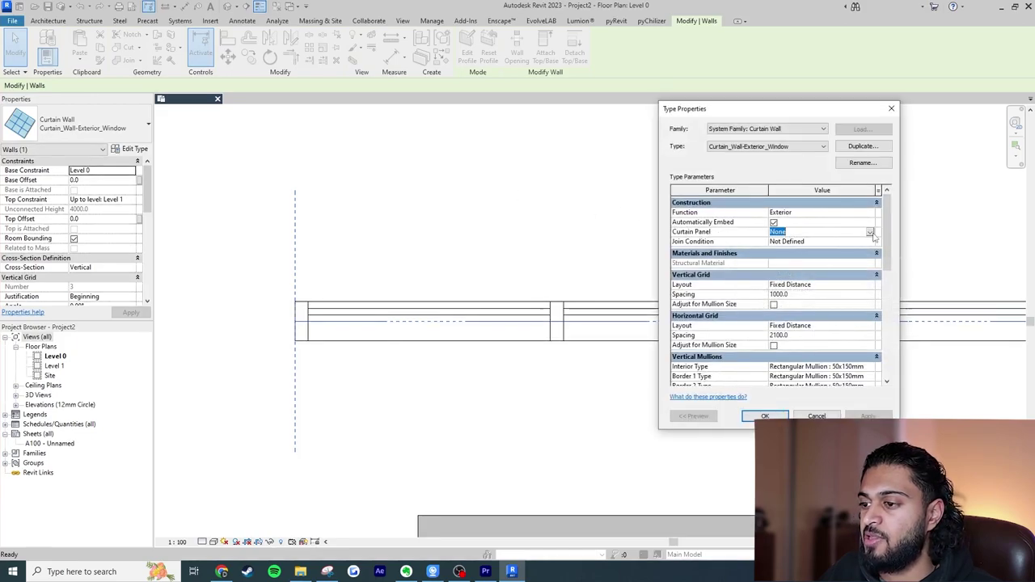
{"action": "left_click", "coordinate": [869, 232]}
{"action": "scroll", "coordinate": [871, 250], "scroll_direction": "down", "scroll_amount": 6}
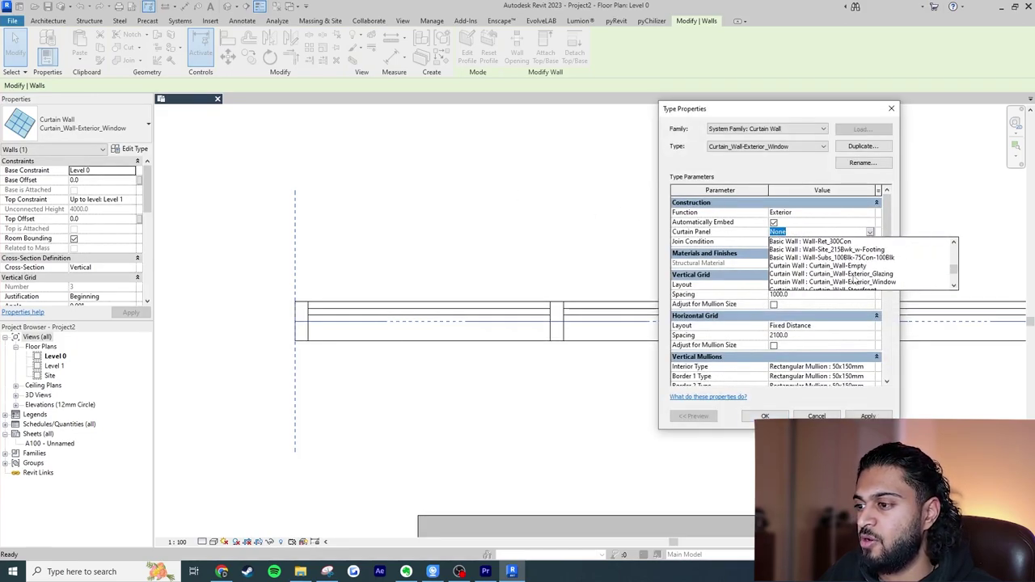
{"action": "scroll", "coordinate": [829, 290], "scroll_direction": "down", "scroll_amount": 2}
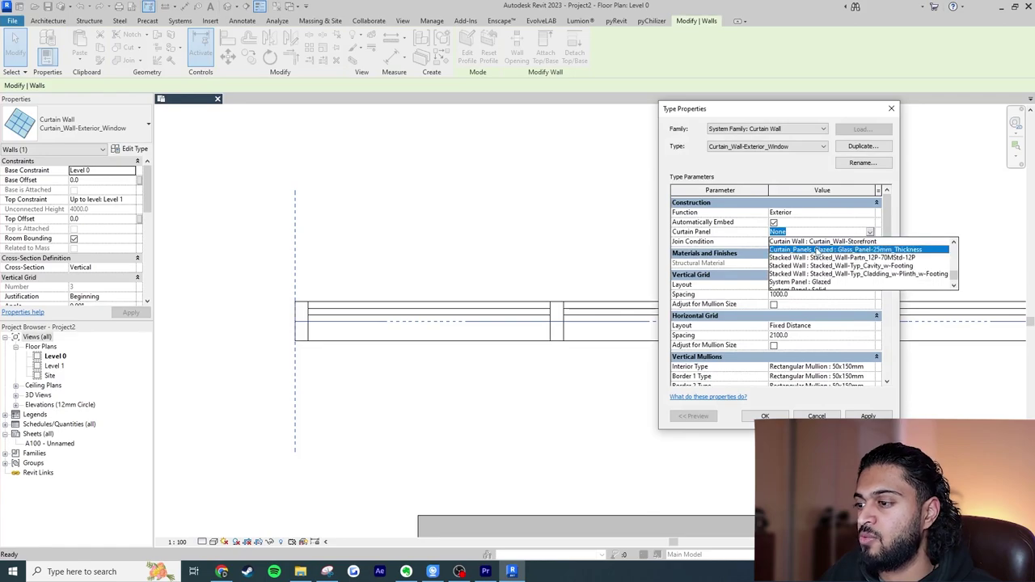
{"action": "left_click", "coordinate": [816, 250]}
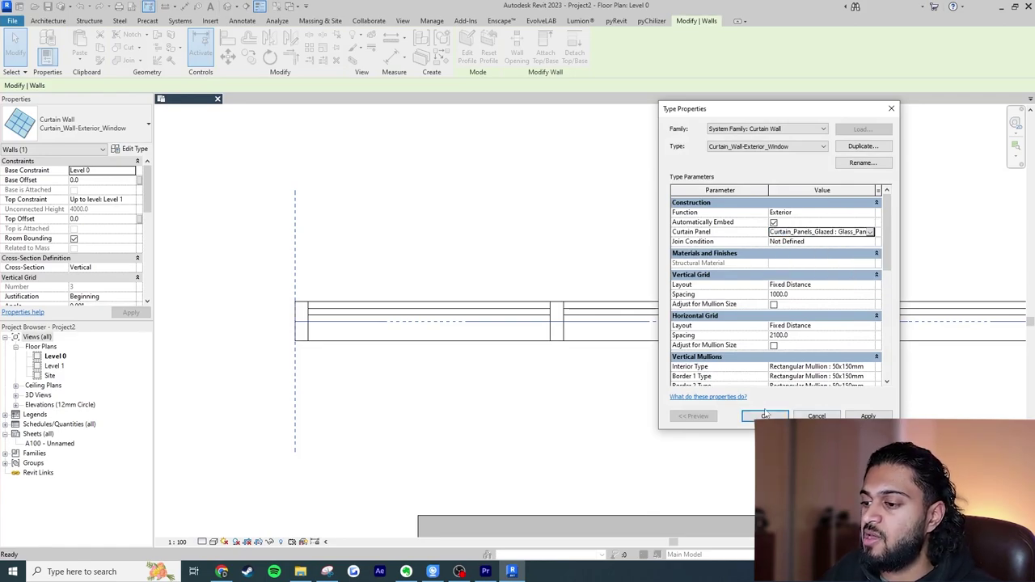
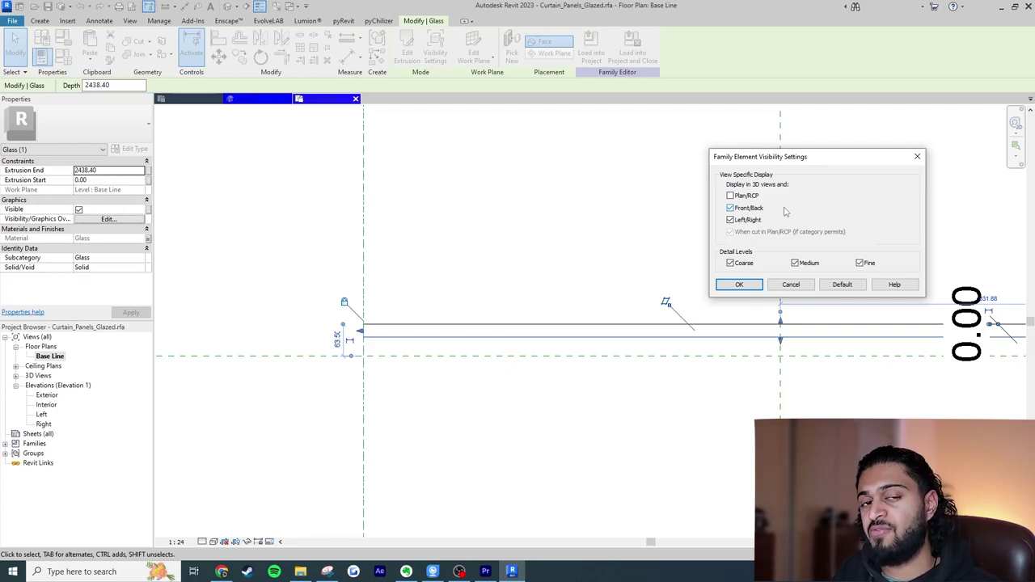
Accept the glass extrusion's visibility settings and inspect the symbolic glass line in the Base Line plan with Preview Visibility on.
{"action": "left_click", "coordinate": [750, 285]}
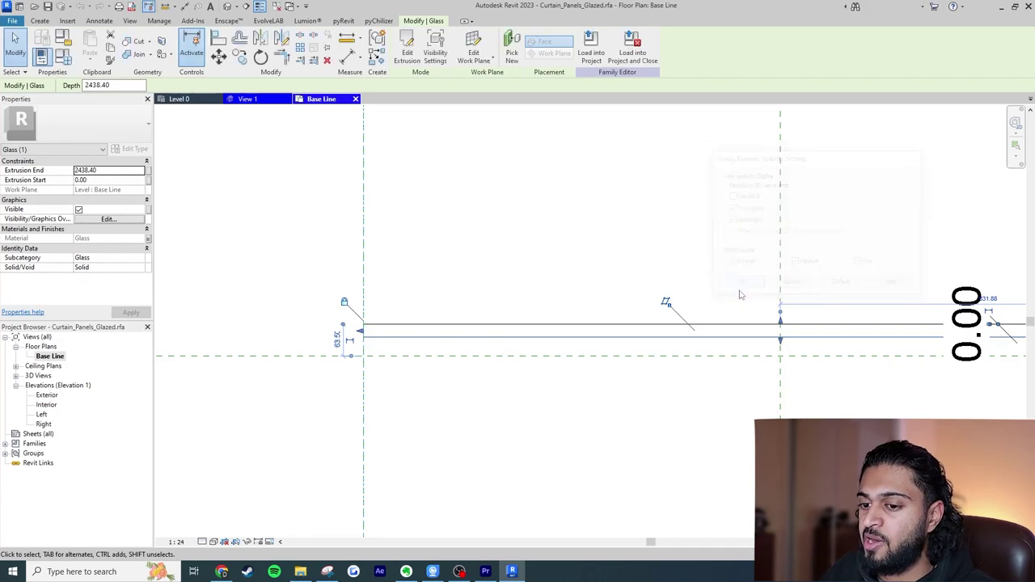
{"action": "left_click", "coordinate": [619, 426]}
{"action": "scroll", "coordinate": [618, 424], "scroll_direction": "down", "scroll_amount": 3}
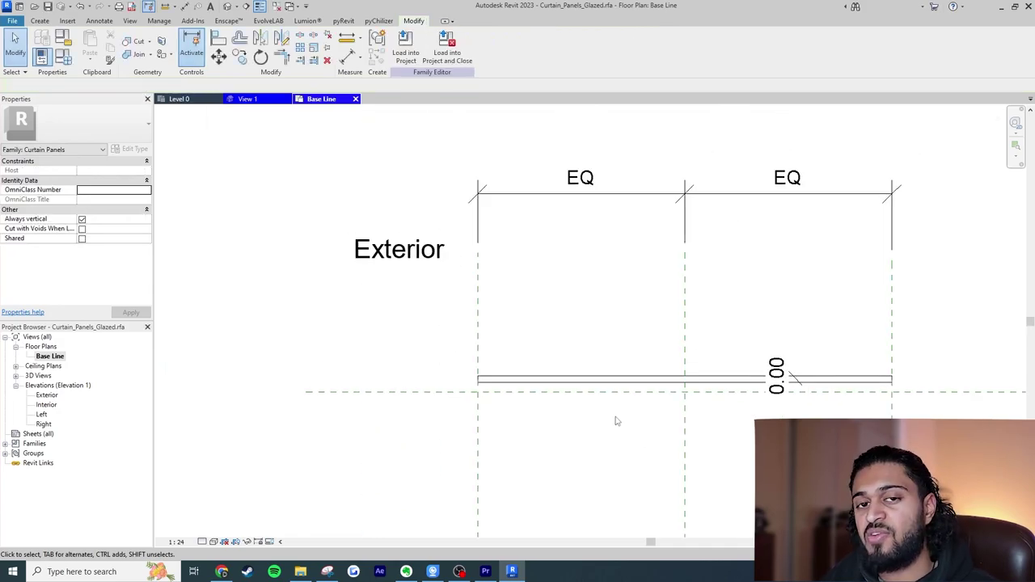
{"action": "middle_click_drag", "start_coordinate": [616, 420], "coordinate": [557, 408]}
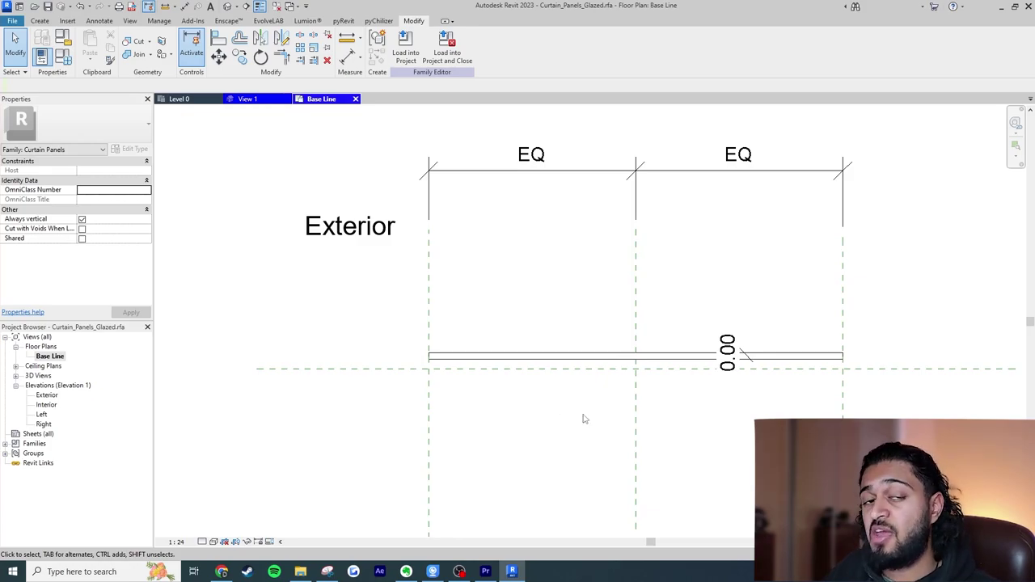
{"action": "left_click", "coordinate": [271, 542]}
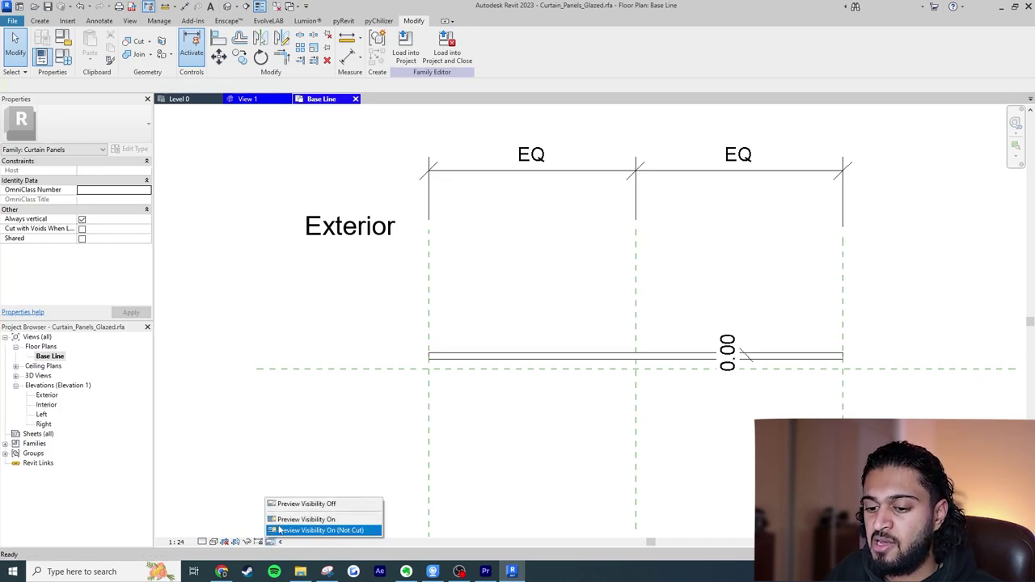
{"action": "left_click", "coordinate": [303, 519]}
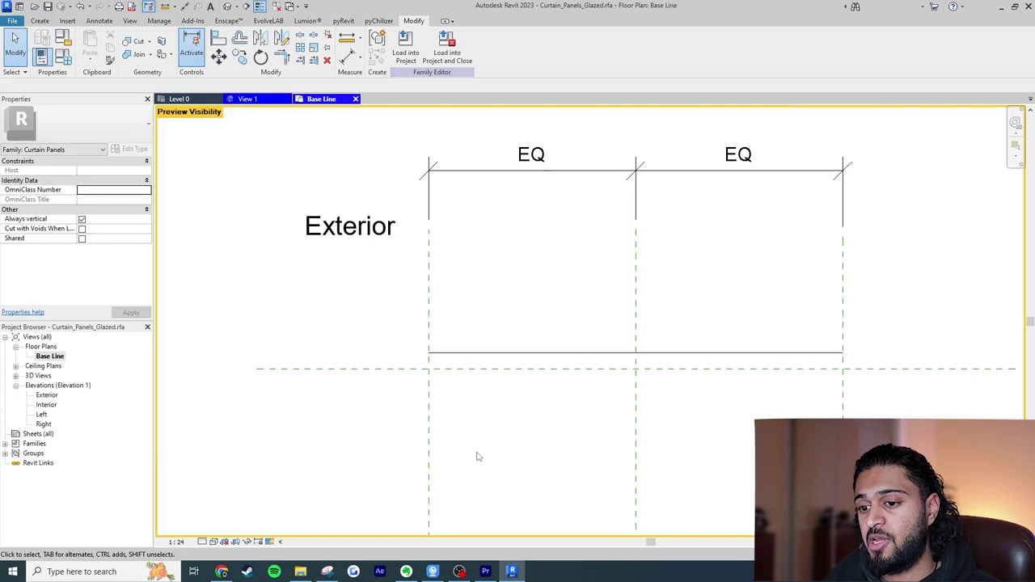
{"action": "scroll", "coordinate": [477, 456], "scroll_direction": "up", "scroll_amount": 2}
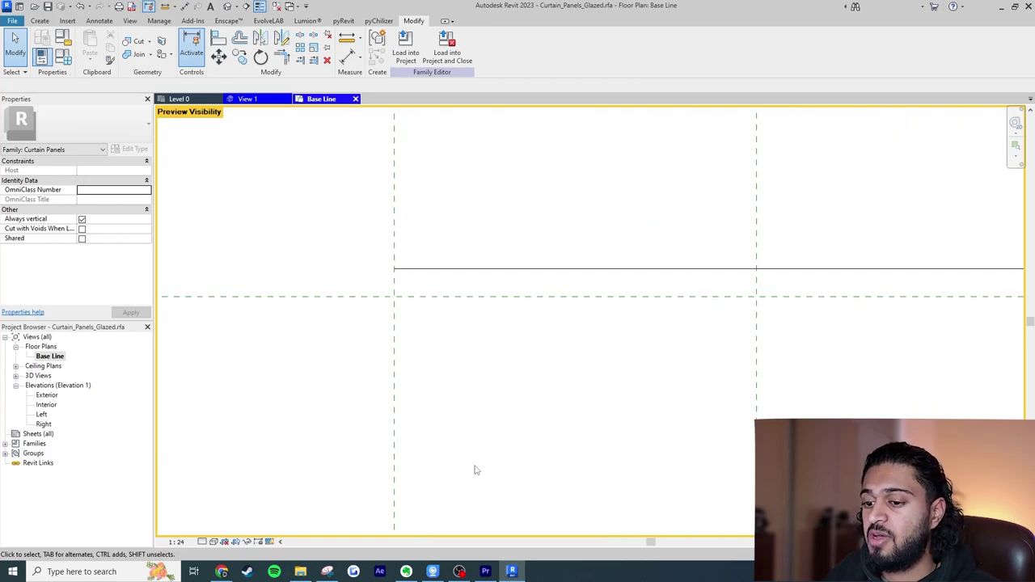
{"action": "left_click", "coordinate": [419, 272]}
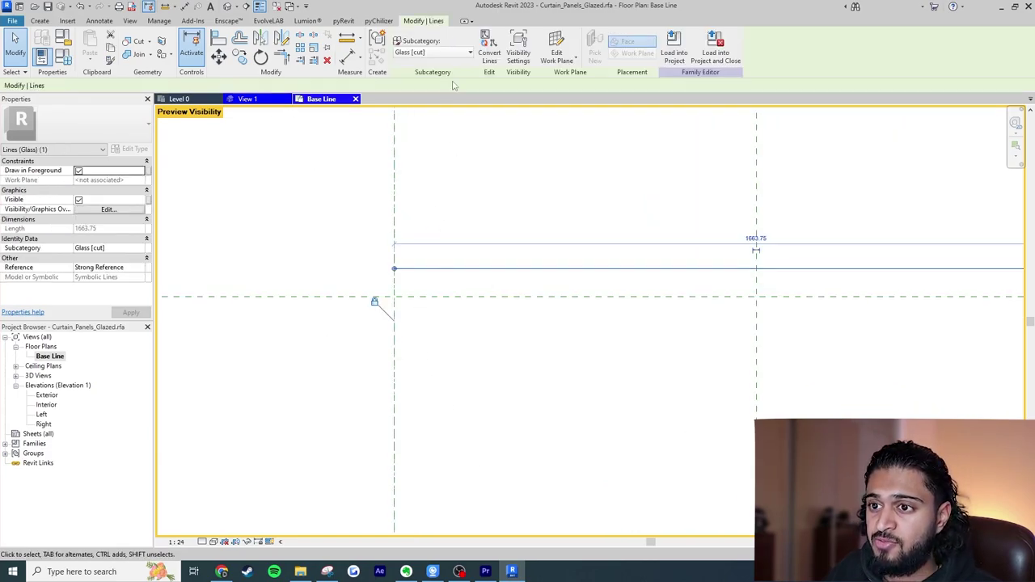
{"action": "left_click", "coordinate": [423, 231]}
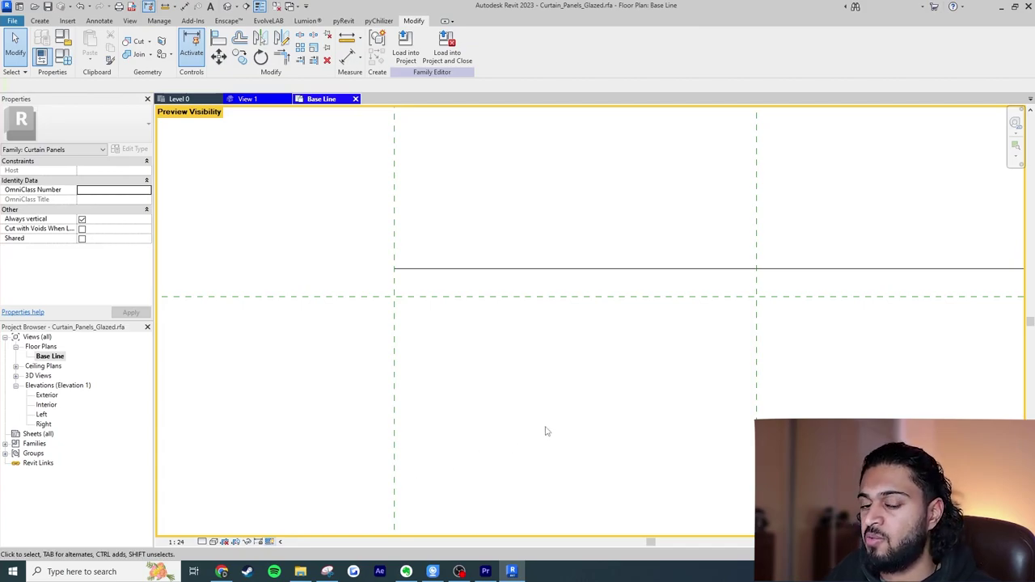
Turn Preview Visibility off and move the symbolic glass line about 10 mm inward between the glass faces, accepting the deletion of attached elements.
{"action": "left_click", "coordinate": [269, 541]}
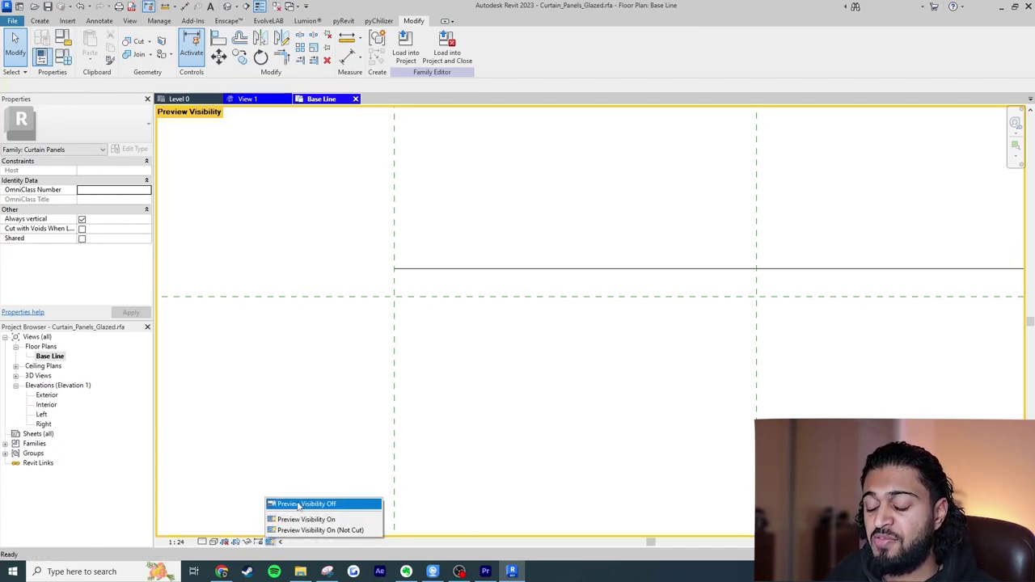
{"action": "left_click", "coordinate": [298, 504]}
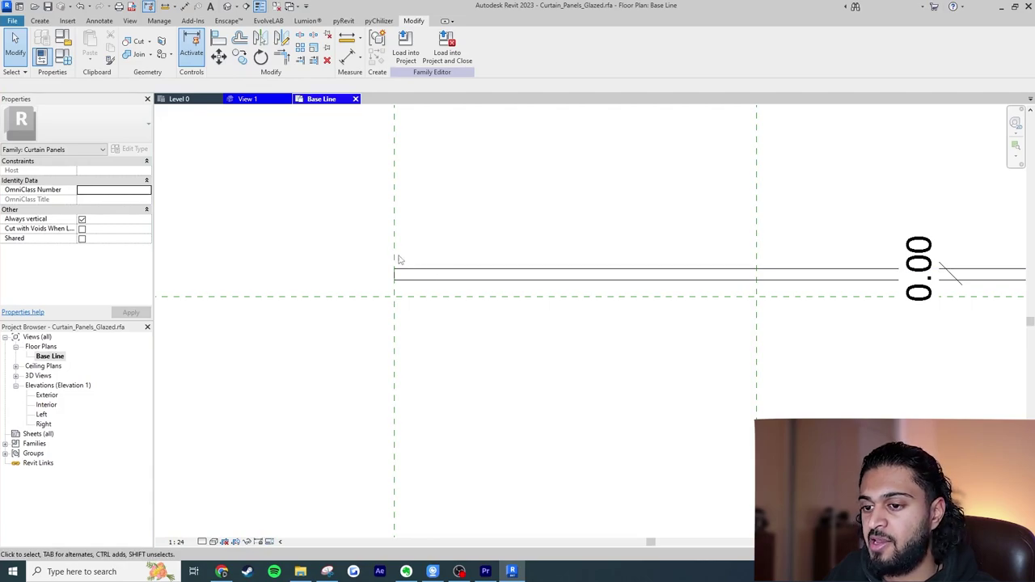
{"action": "scroll", "coordinate": [363, 208], "scroll_direction": "up", "scroll_amount": 2}
{"action": "left_click", "coordinate": [432, 302]}
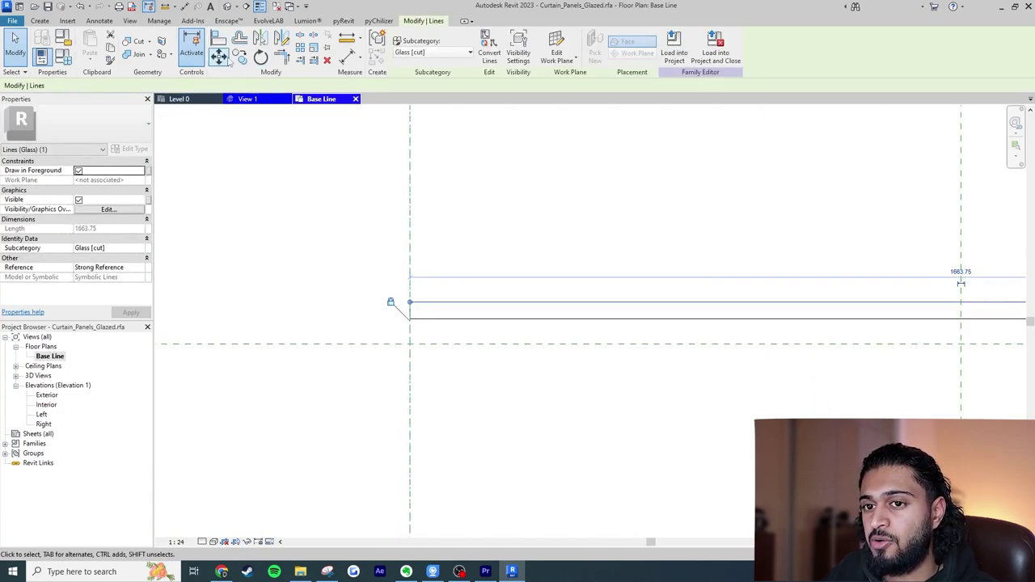
{"action": "left_click", "coordinate": [224, 57]}
{"action": "left_click", "coordinate": [529, 301]}
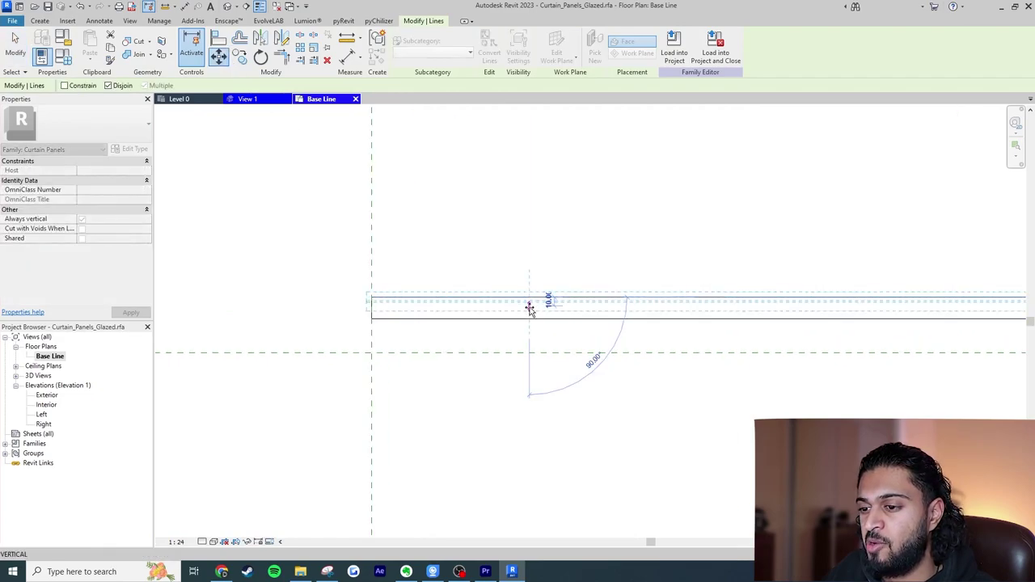
{"action": "left_click", "coordinate": [529, 309]}
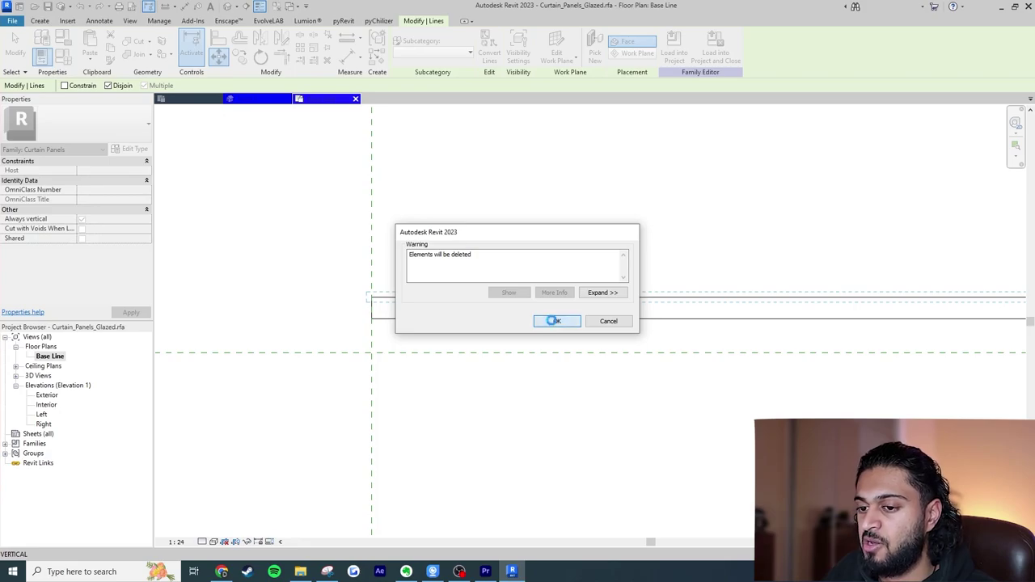
{"action": "left_click", "coordinate": [554, 321]}
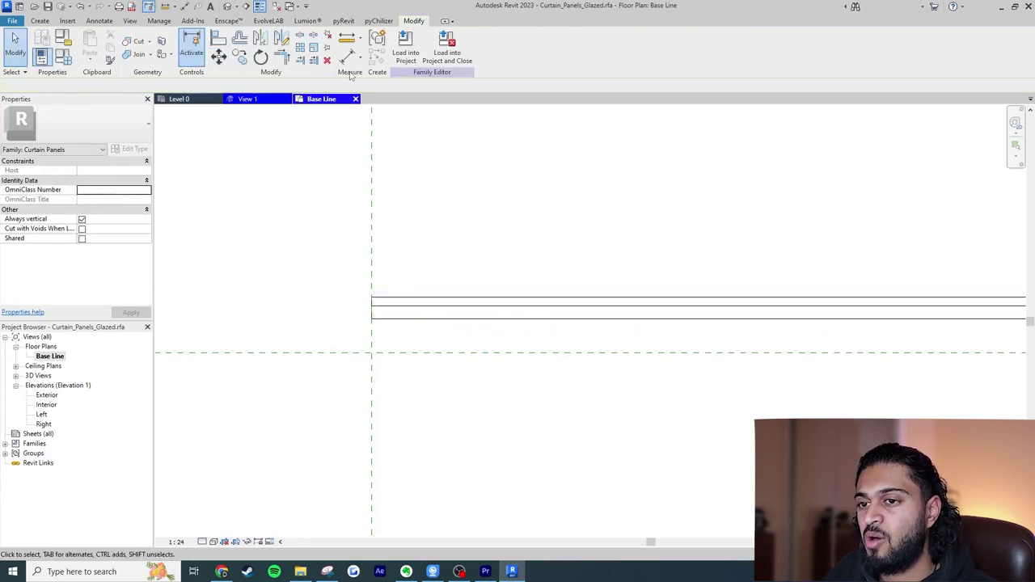
Add an aligned dimension across both glass faces and the symbolic line, and make its segments equal to centre the line.
{"action": "left_click", "coordinate": [345, 62]}
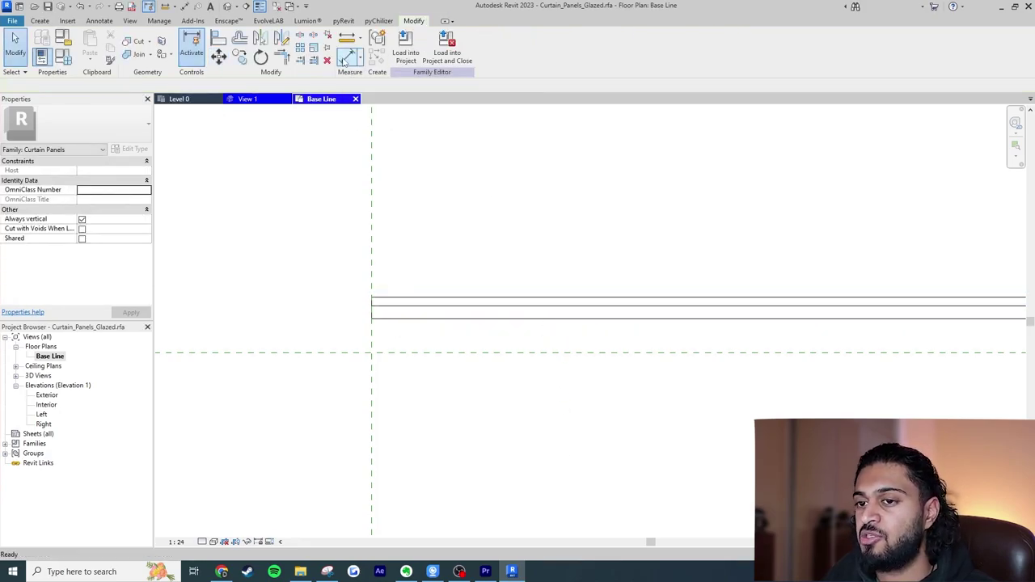
{"action": "left_click", "coordinate": [370, 305]}
{"action": "middle_click_drag", "start_coordinate": [371, 324], "coordinate": [460, 315]}
{"action": "left_click", "coordinate": [315, 319]}
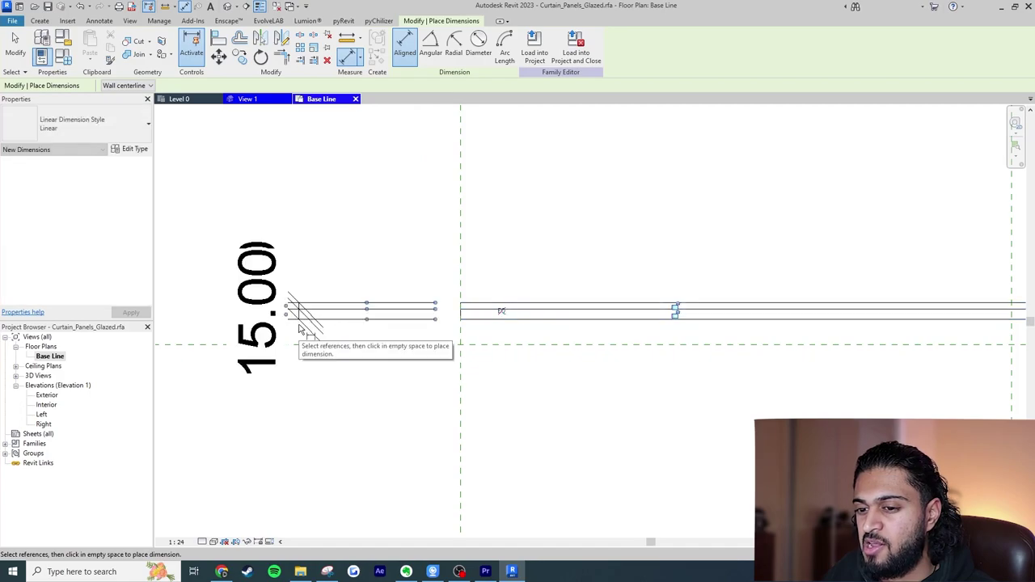
{"action": "left_click", "coordinate": [501, 314]}
{"action": "middle_click_drag", "start_coordinate": [494, 315], "coordinate": [451, 312]}
{"action": "key", "text": "Escape"}
{"action": "key", "text": "Escape"}
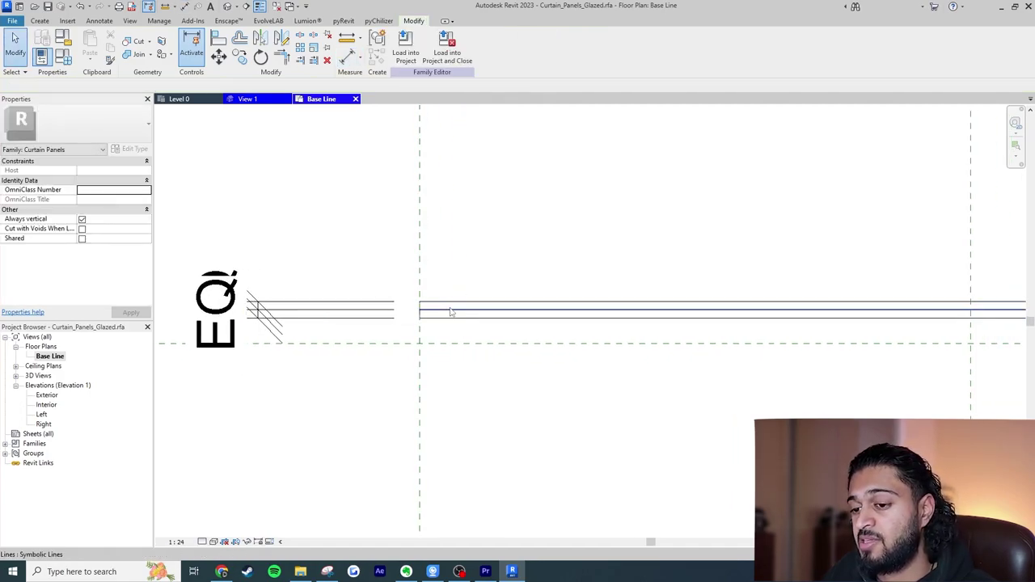
Review the subcategory options available for the centred symbolic glass line, and deselect the line.
{"action": "left_click", "coordinate": [450, 311]}
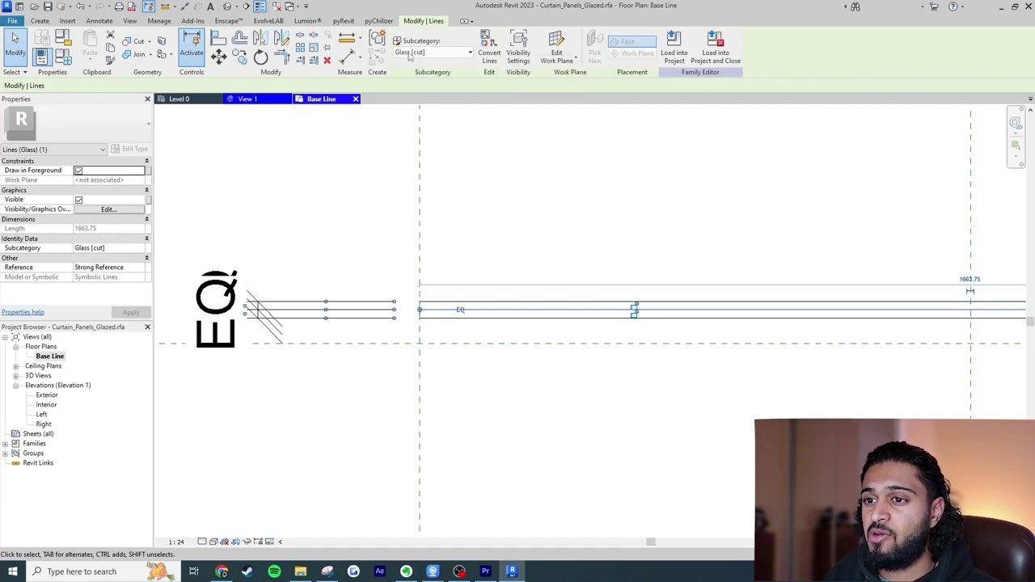
{"action": "left_click", "coordinate": [425, 52]}
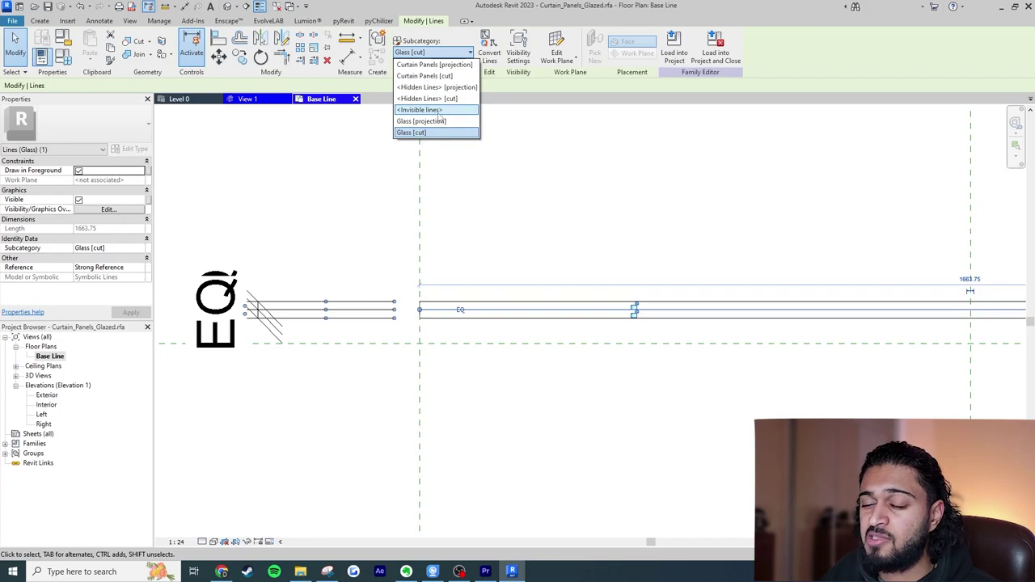
{"action": "left_click", "coordinate": [586, 197]}
{"action": "left_click", "coordinate": [587, 196]}
{"action": "middle_click_drag", "start_coordinate": [587, 196], "coordinate": [482, 223]}
{"action": "left_click", "coordinate": [535, 314]}
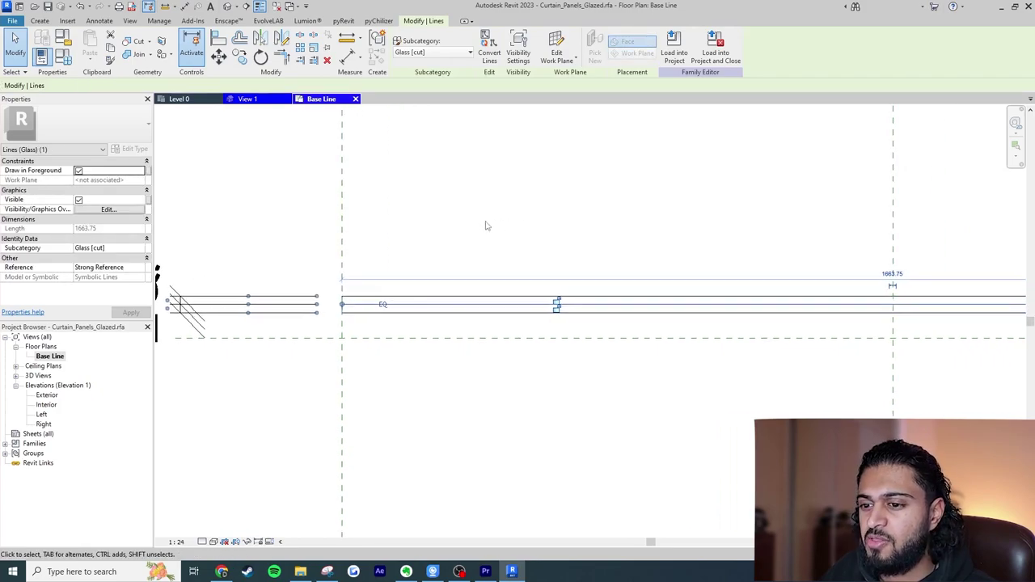
{"action": "left_click", "coordinate": [485, 225]}
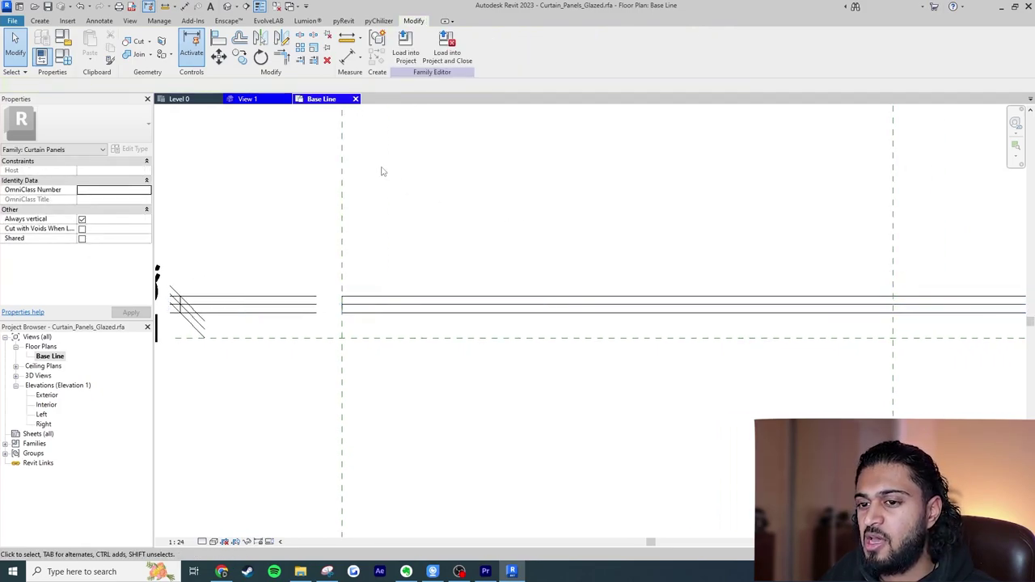
Turn Preview Visibility on in the Base Line plan and in the panel family's default 3D view to check the glass display.
{"action": "left_click", "coordinate": [270, 541]}
{"action": "left_click", "coordinate": [291, 520]}
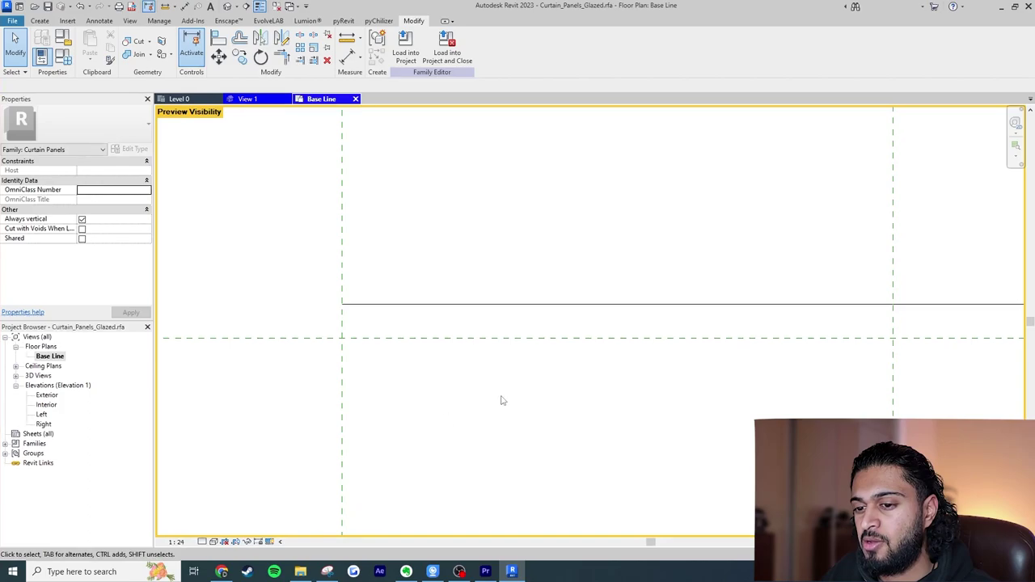
{"action": "left_click", "coordinate": [230, 6]}
{"action": "left_click", "coordinate": [281, 541]}
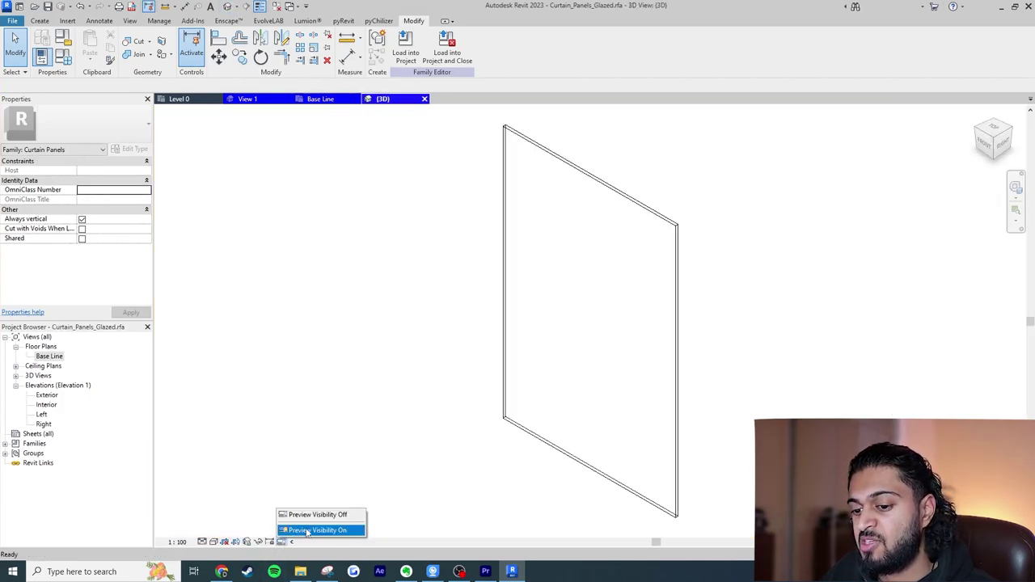
{"action": "left_click", "coordinate": [298, 531]}
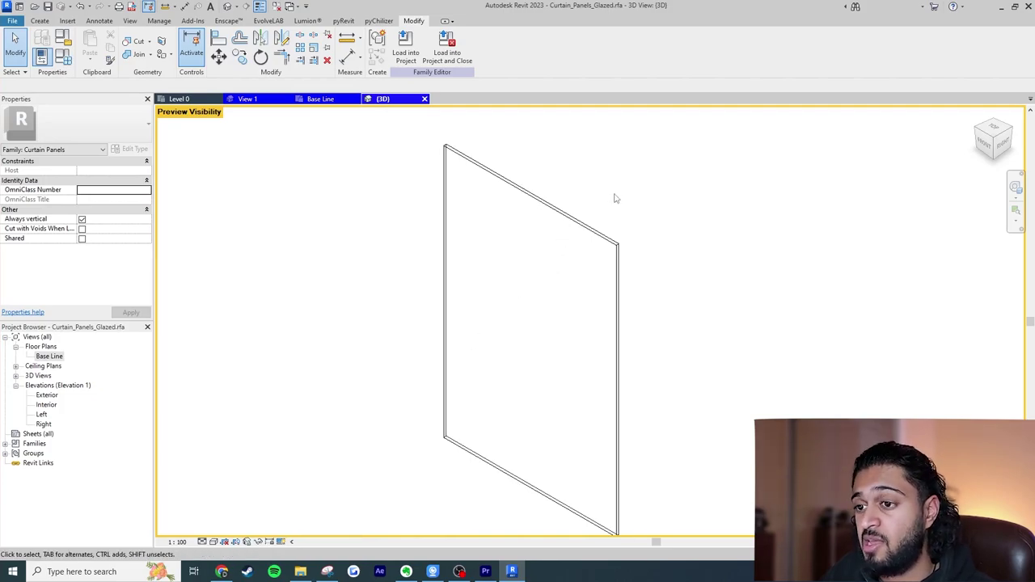
Try loading the edited glazed panel family into Project2 by overwriting the existing version, and undo that family load.
{"action": "left_click", "coordinate": [322, 99]}
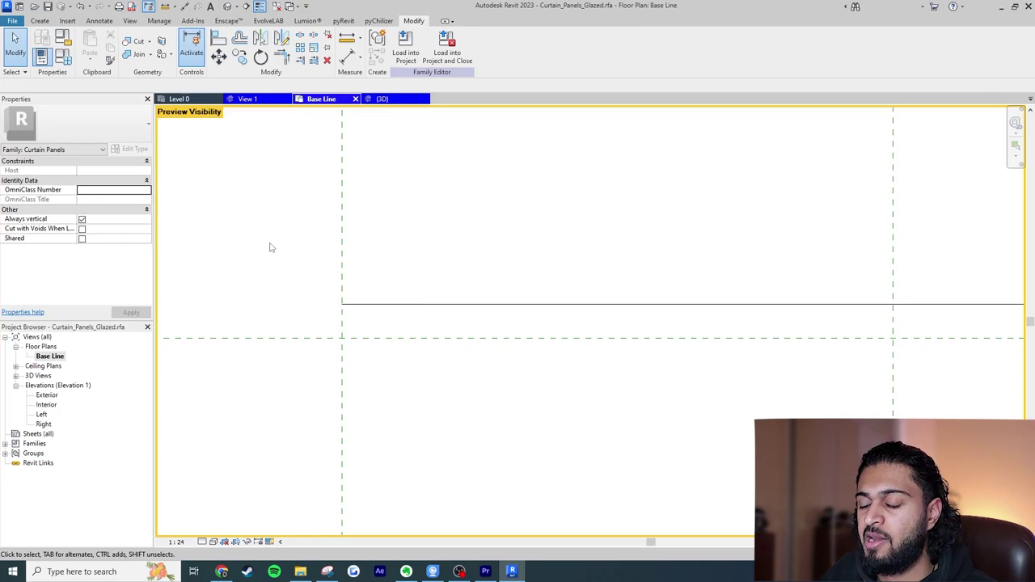
{"action": "left_click", "coordinate": [404, 45]}
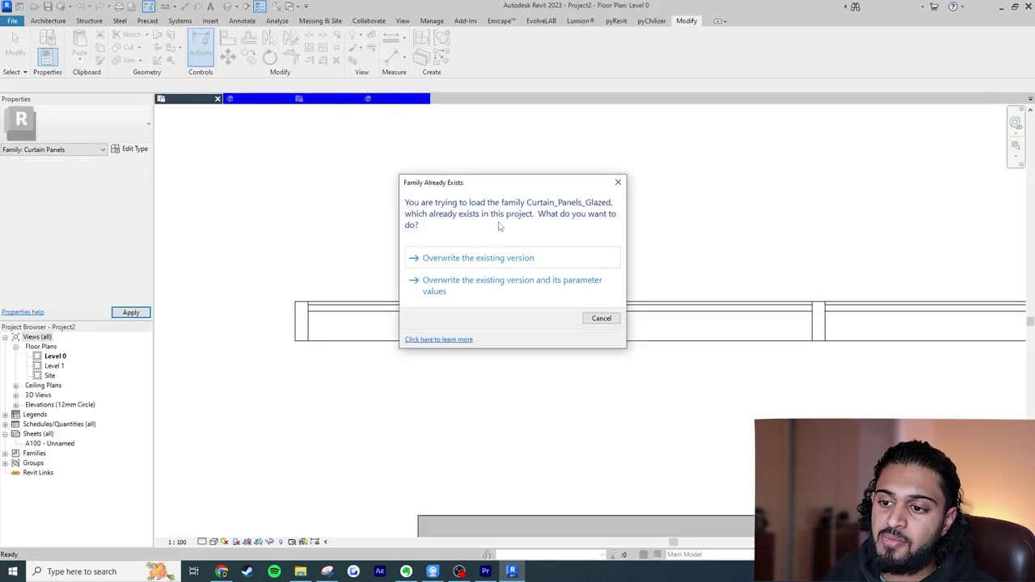
{"action": "left_click", "coordinate": [521, 259]}
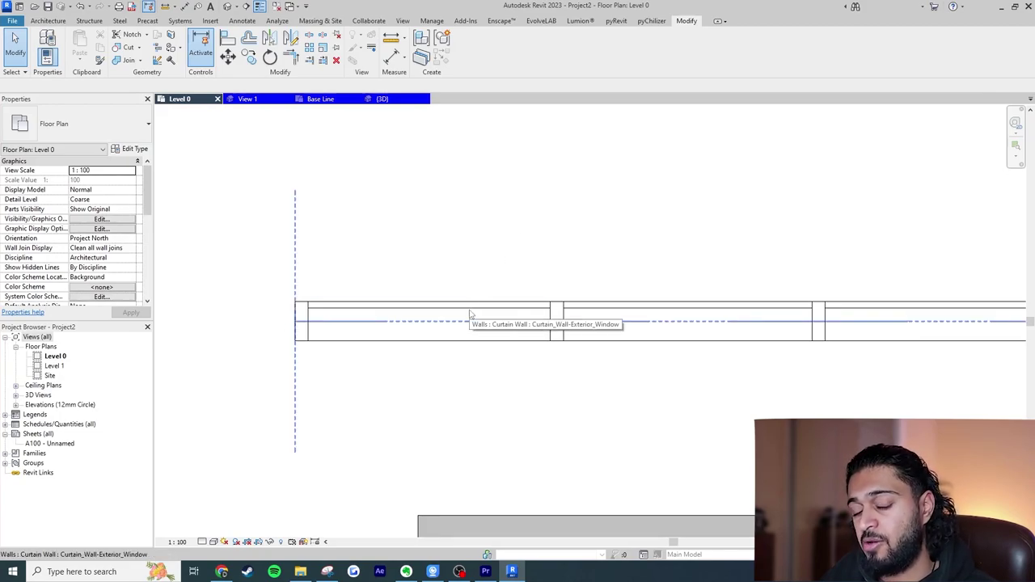
{"action": "left_click", "coordinate": [89, 6]}
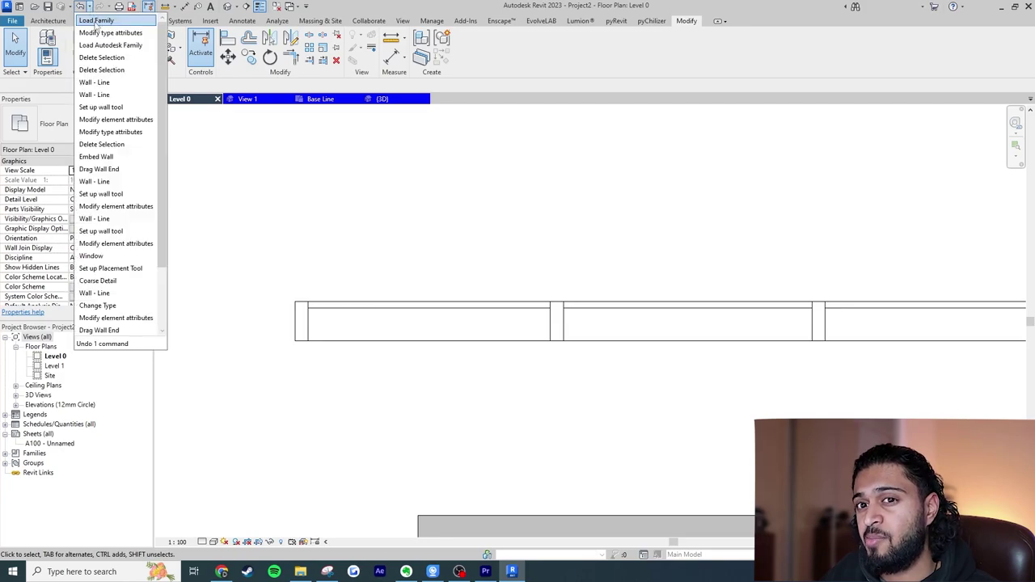
{"action": "left_click", "coordinate": [96, 22]}
Save the edited panel family in the Documents folder as a separate family named Curtain_Panels_Glazed DC.rfa.
{"action": "left_click", "coordinate": [333, 99]}
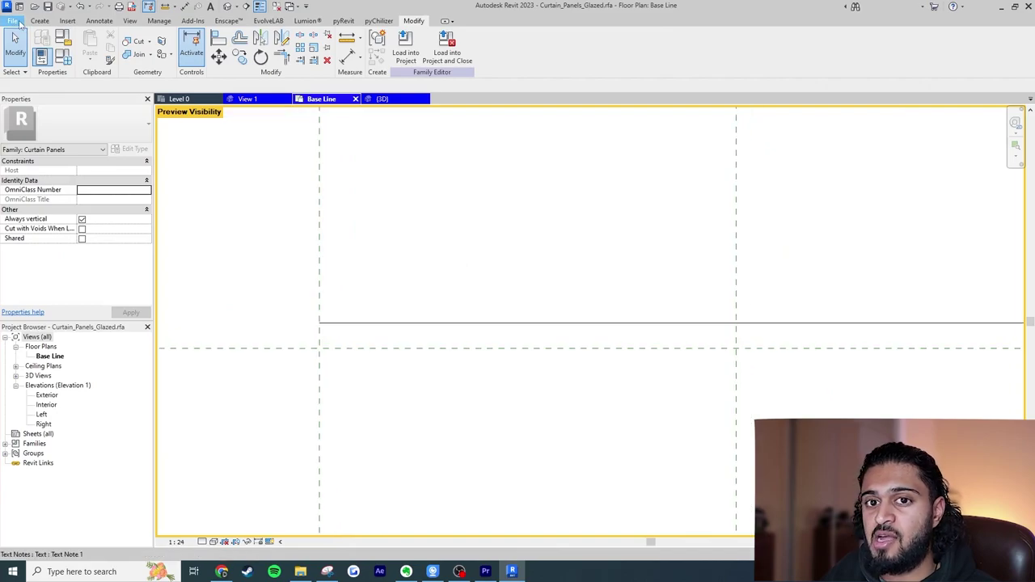
{"action": "left_click", "coordinate": [18, 23]}
{"action": "mouse_move", "coordinate": [42, 150]}
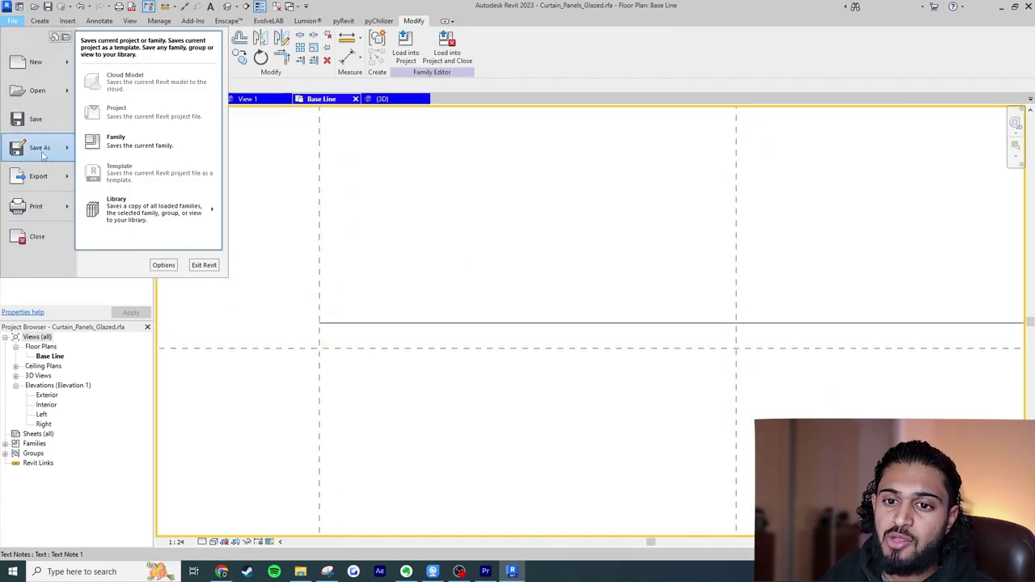
{"action": "left_click", "coordinate": [144, 150]}
{"action": "left_click", "coordinate": [505, 367]}
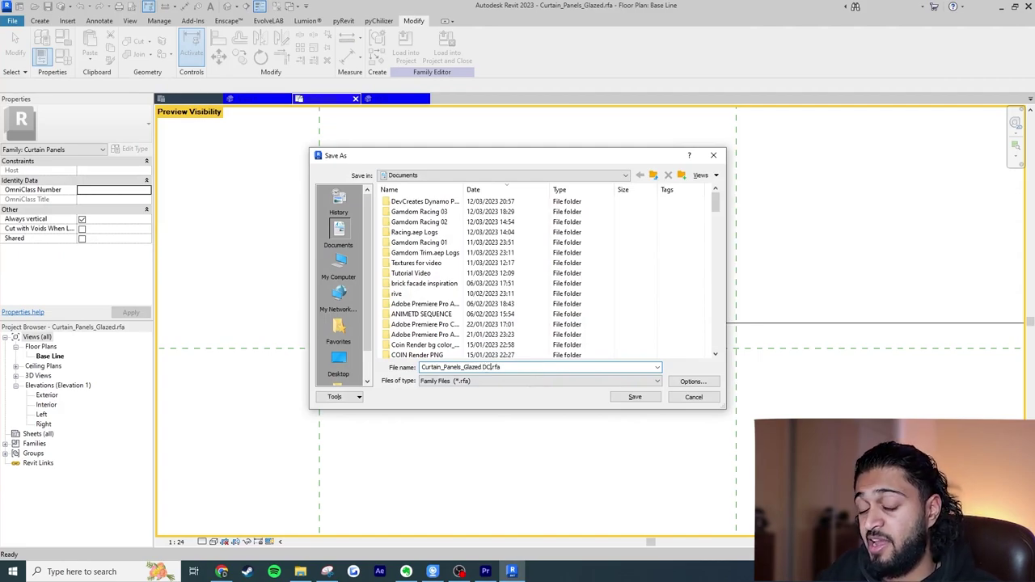
{"action": "left_click", "coordinate": [630, 396]}
{"action": "left_click", "coordinate": [498, 293]}
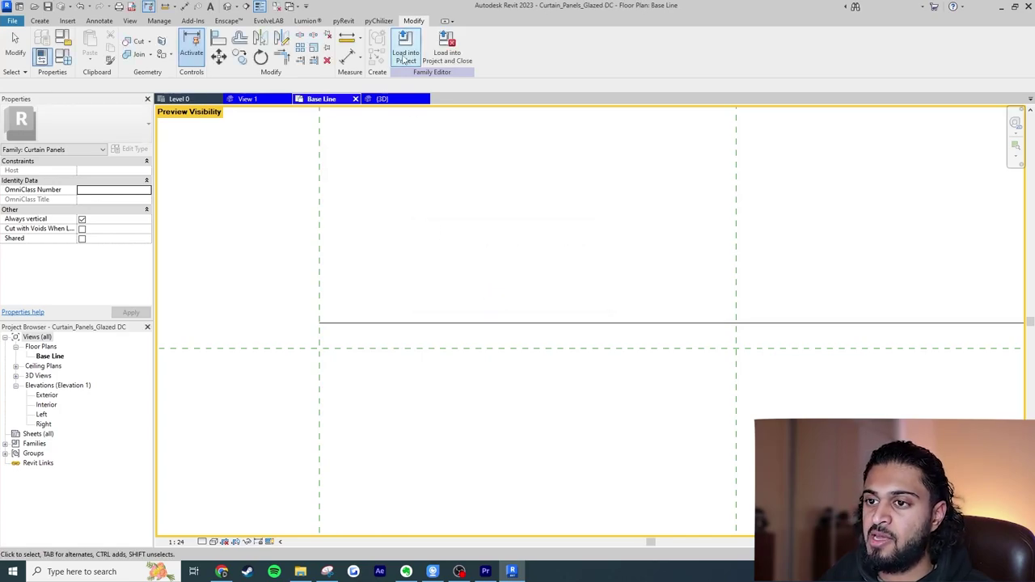
Load the new panel family into the project and set Curtain_Wall-Exterior_Window's curtain panel to Curtain_Panels_Glazed DC : Glass_Panel-25mm_Thickness.
{"action": "left_click", "coordinate": [404, 60]}
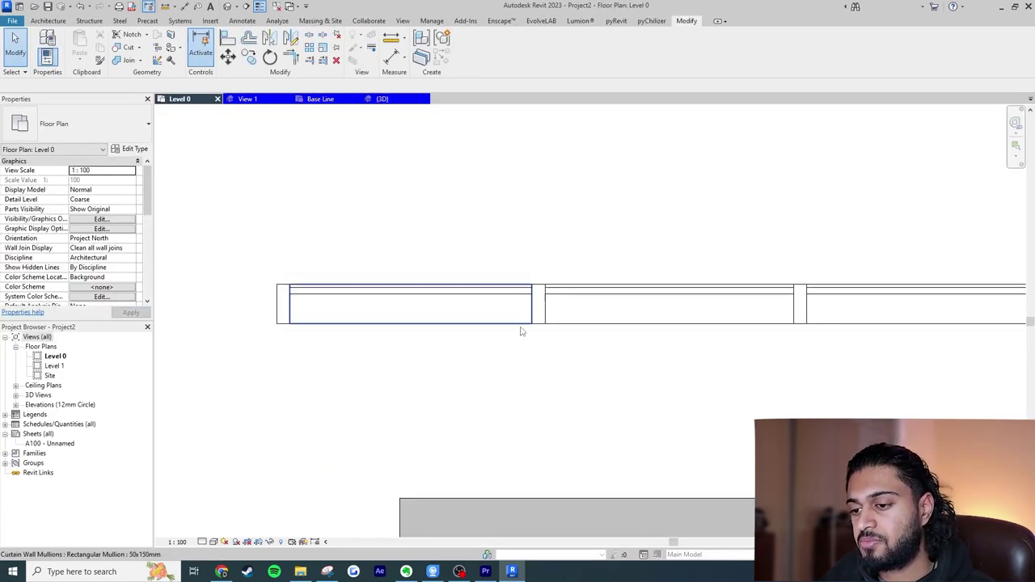
{"action": "double_click", "coordinate": [518, 307]}
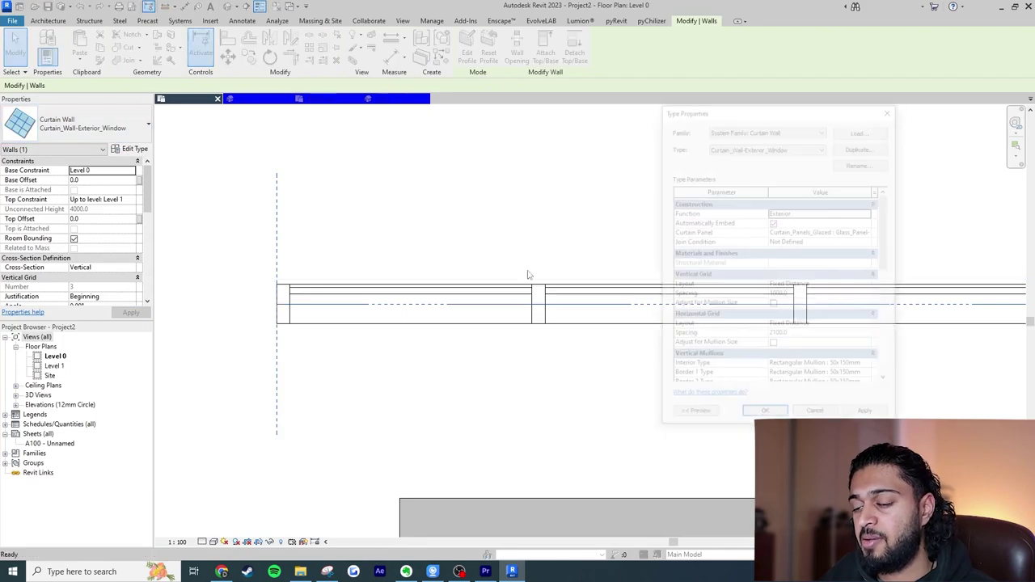
{"action": "left_click", "coordinate": [871, 233]}
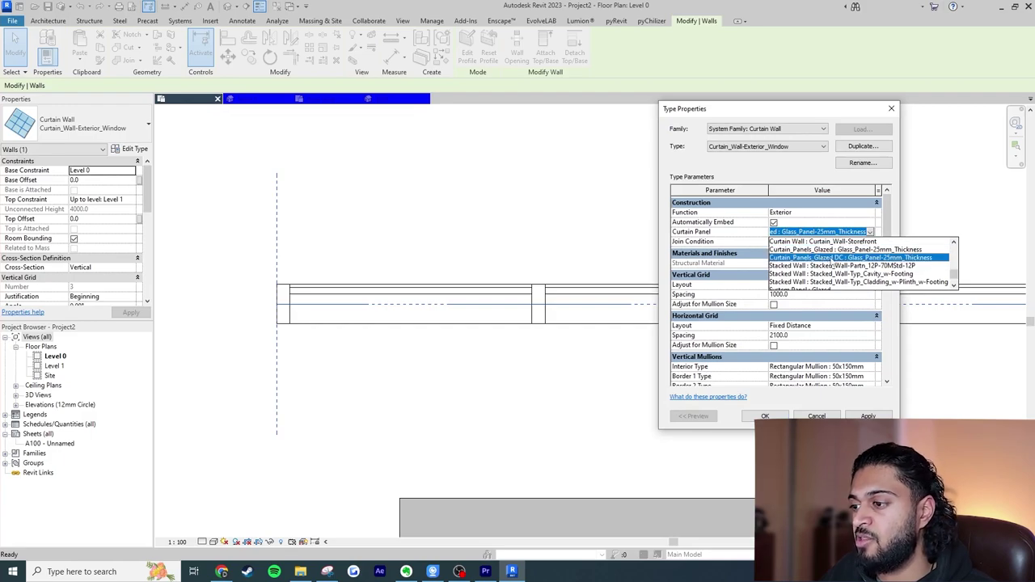
{"action": "left_click", "coordinate": [837, 257]}
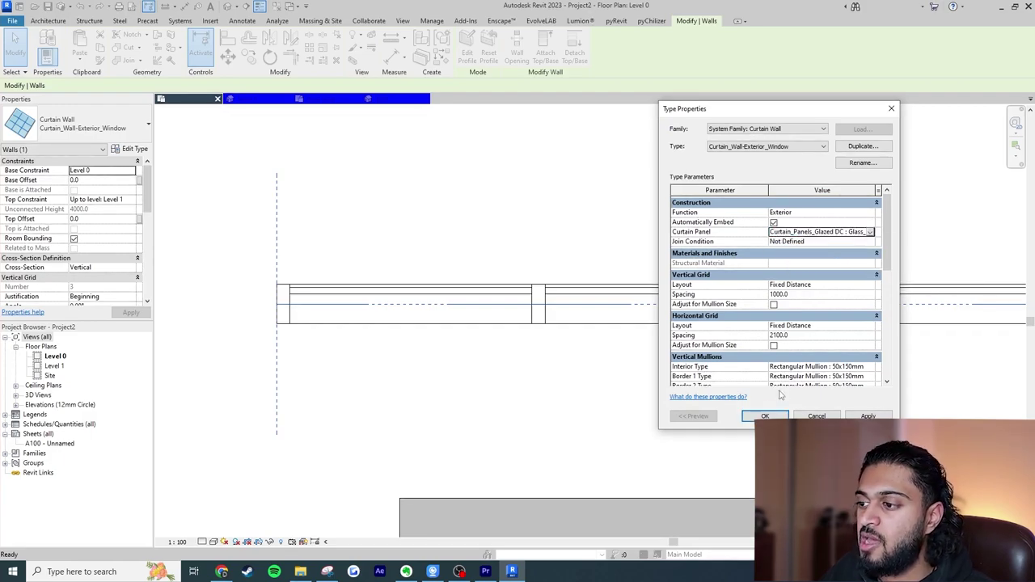
{"action": "left_click", "coordinate": [764, 415]}
{"action": "left_click", "coordinate": [399, 270]}
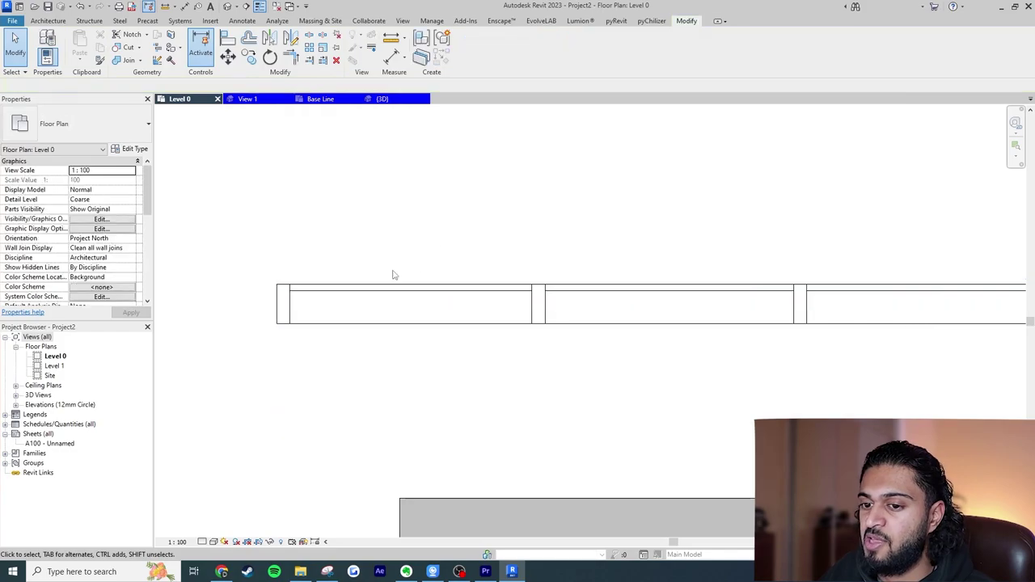
Set the Offset type parameter of the curtain wall's first glazed panel in the Level 0 plan to 12.5.
{"action": "key", "text": "Tab"}
{"action": "left_click", "coordinate": [364, 296]}
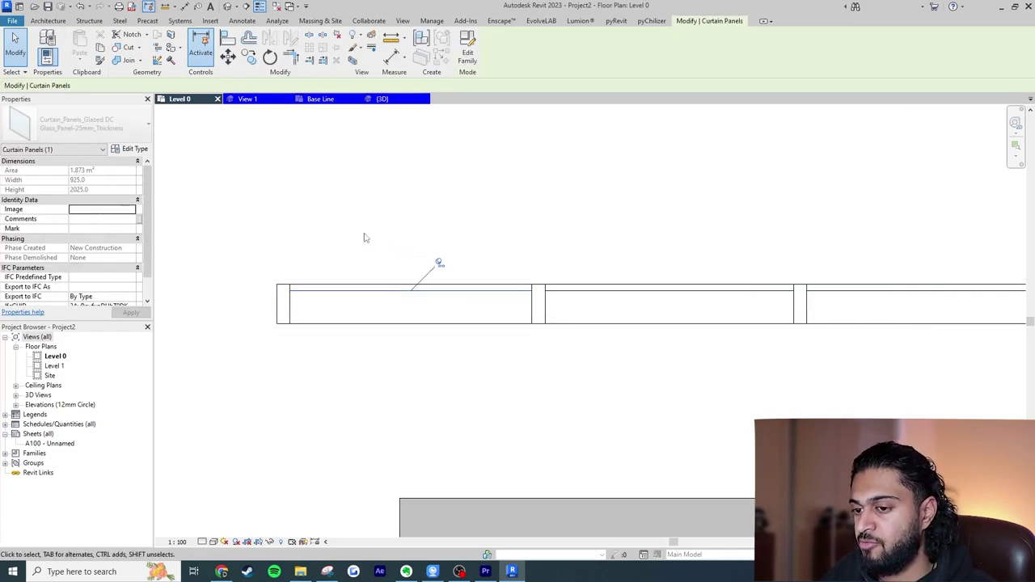
{"action": "scroll", "coordinate": [346, 234], "scroll_direction": "up", "scroll_amount": 2}
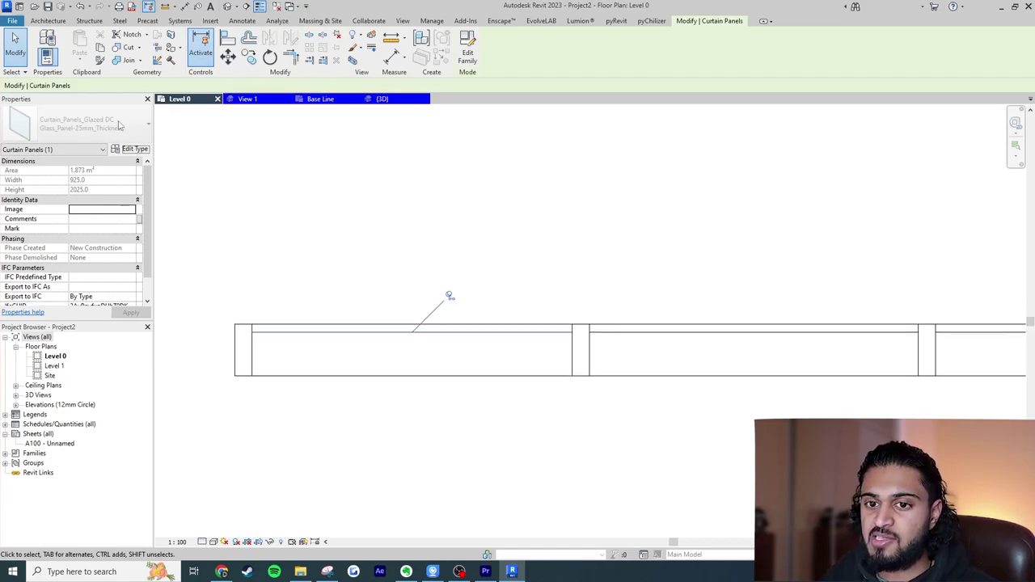
{"action": "left_click", "coordinate": [130, 149]}
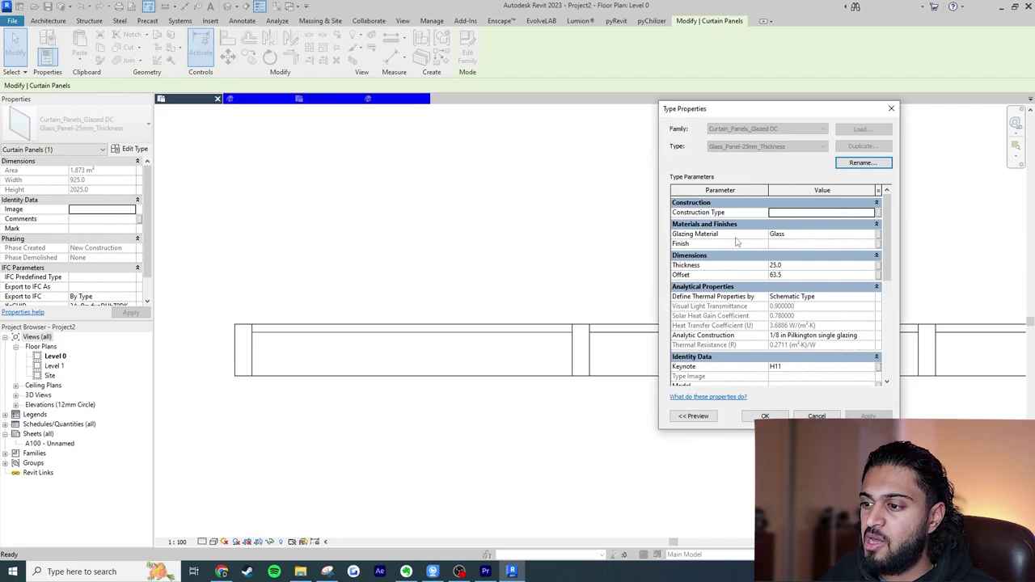
{"action": "left_click", "coordinate": [806, 266]}
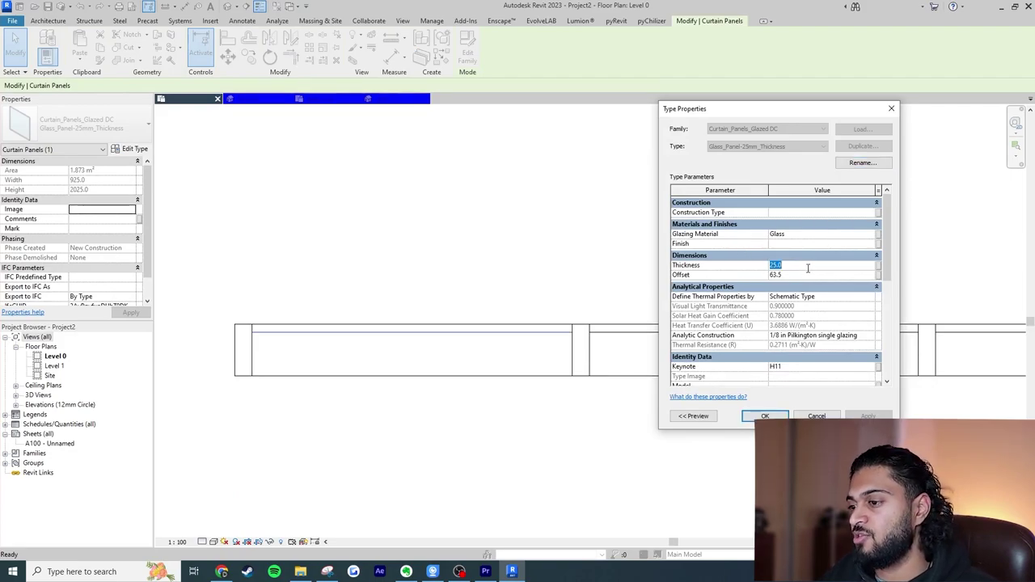
{"action": "left_click", "coordinate": [817, 276]}
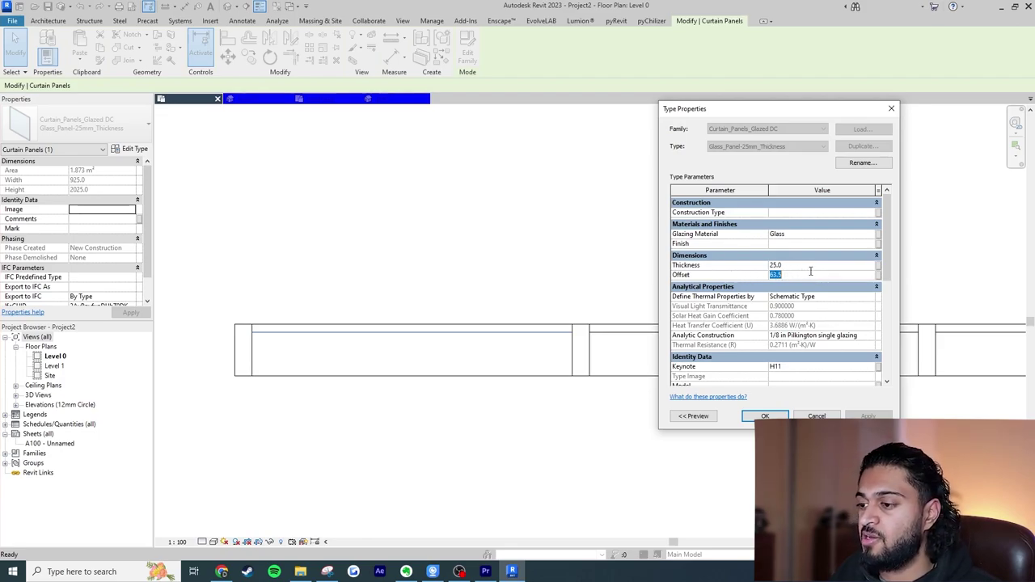
{"action": "type", "text": "12"}
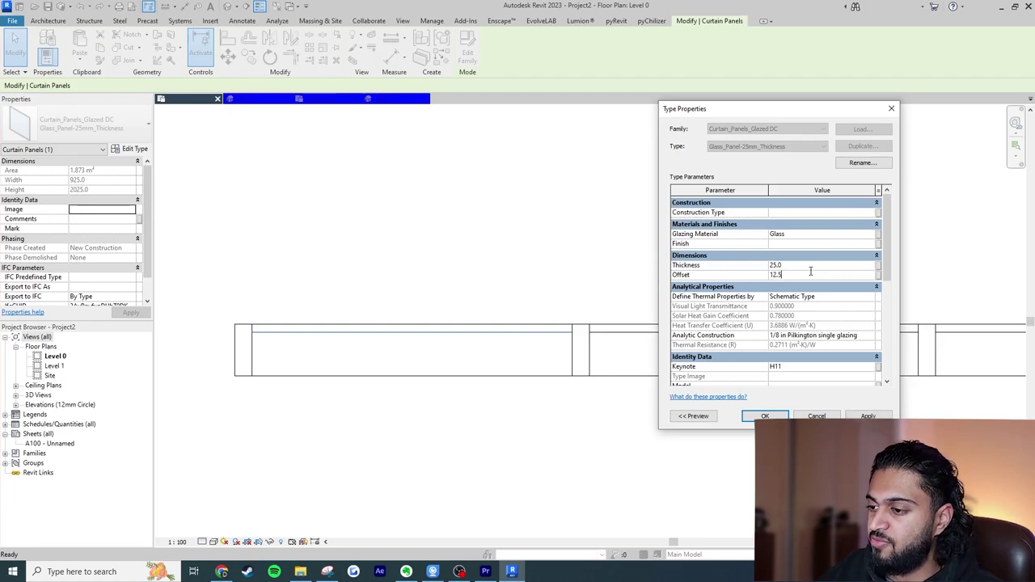
{"action": "key", "text": "Return"}
{"action": "key", "text": "Escape"}
Rename the end mullion's type to 50x100mm and set its thickness to 100.
{"action": "scroll", "coordinate": [760, 283], "scroll_direction": "down", "scroll_amount": 3}
{"action": "middle_click_drag", "start_coordinate": [774, 307], "coordinate": [631, 289]}
{"action": "scroll", "coordinate": [520, 310], "scroll_direction": "down", "scroll_amount": 3}
{"action": "scroll", "coordinate": [502, 296], "scroll_direction": "up", "scroll_amount": 4}
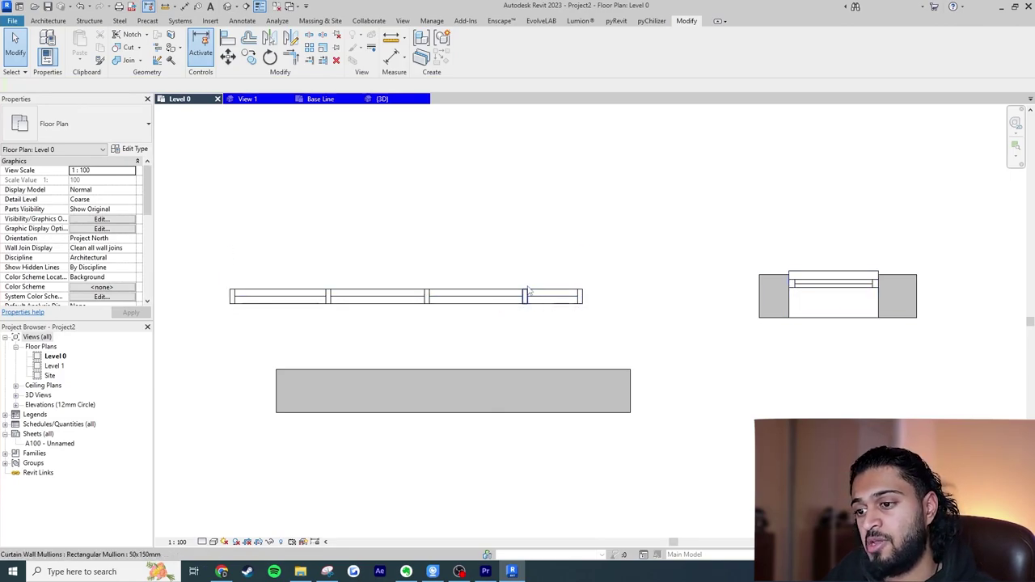
{"action": "scroll", "coordinate": [327, 338], "scroll_direction": "up", "scroll_amount": 2}
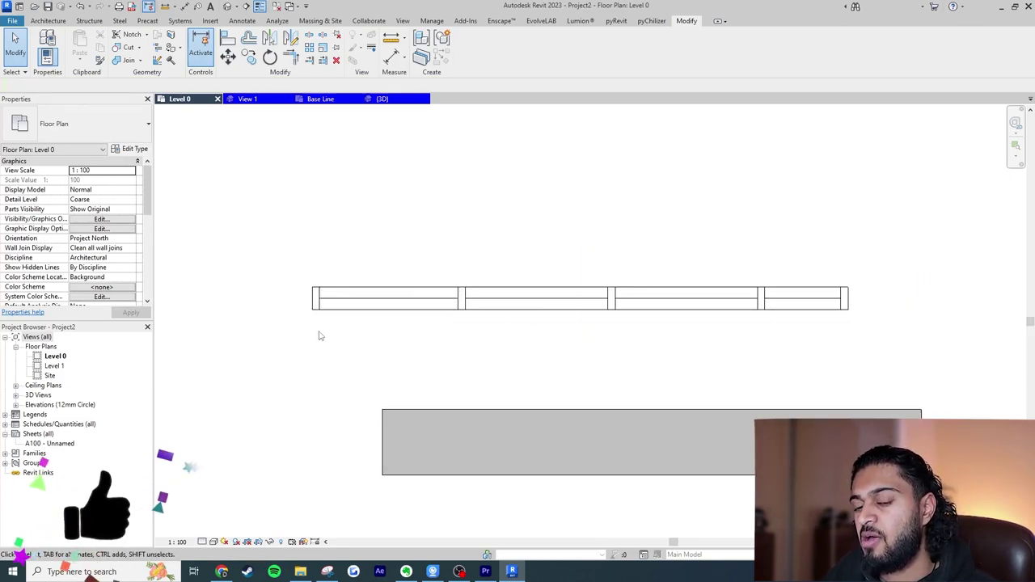
{"action": "scroll", "coordinate": [318, 331], "scroll_direction": "up", "scroll_amount": 2}
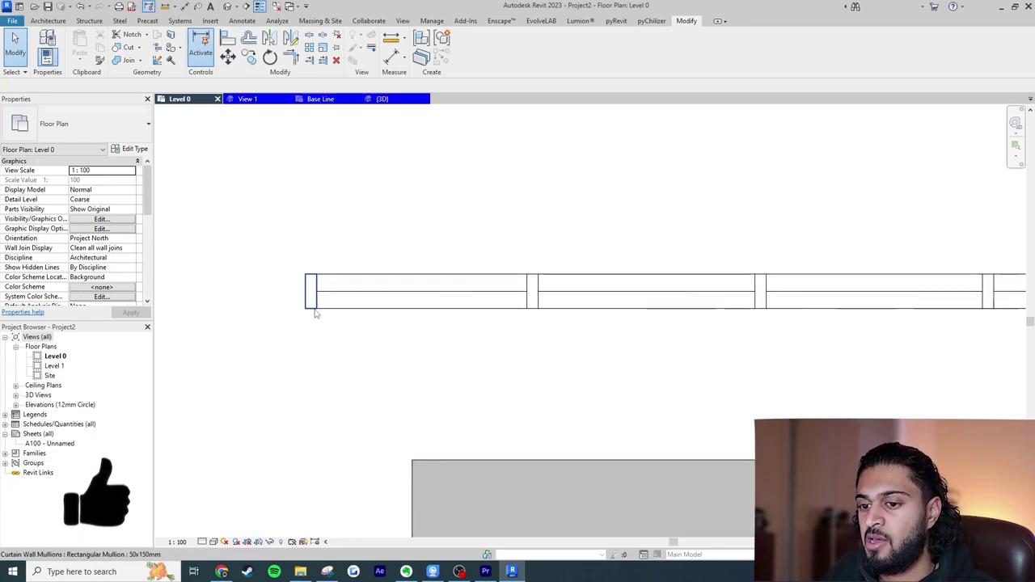
{"action": "left_click", "coordinate": [315, 312]}
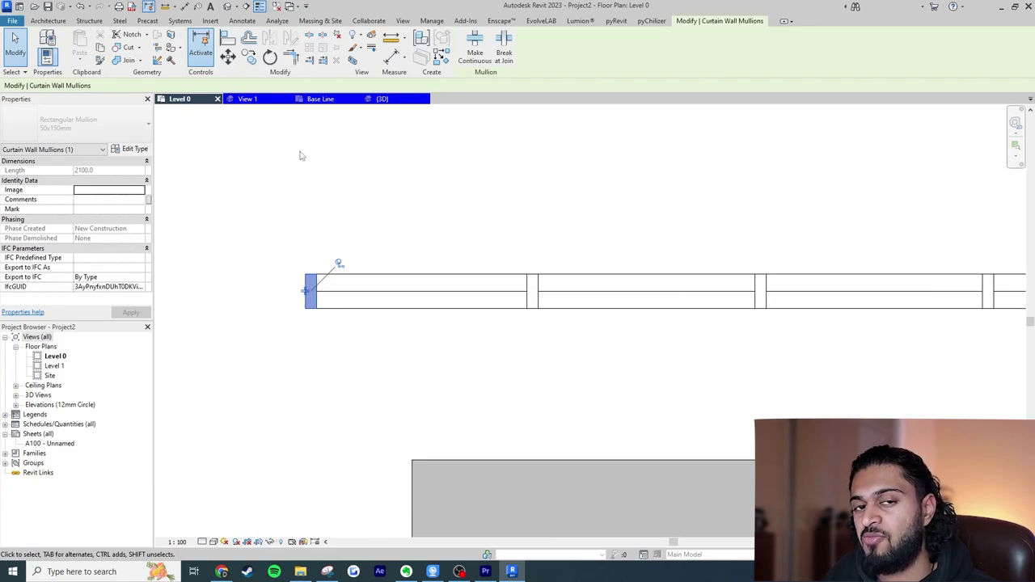
{"action": "left_click", "coordinate": [132, 150]}
{"action": "left_click", "coordinate": [860, 164]}
{"action": "left_click", "coordinate": [762, 271]}
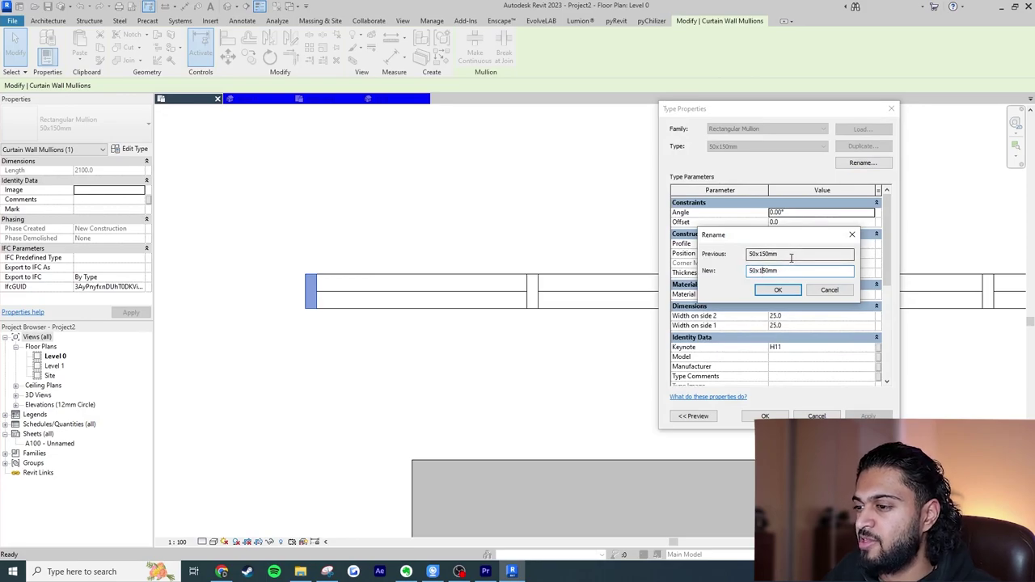
{"action": "left_click", "coordinate": [777, 289]}
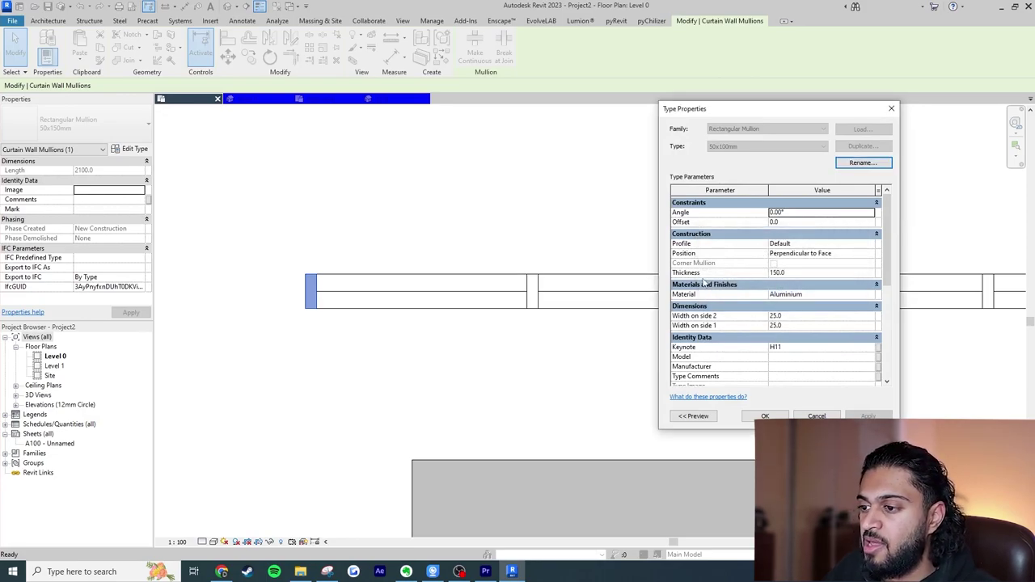
{"action": "left_click", "coordinate": [816, 273]}
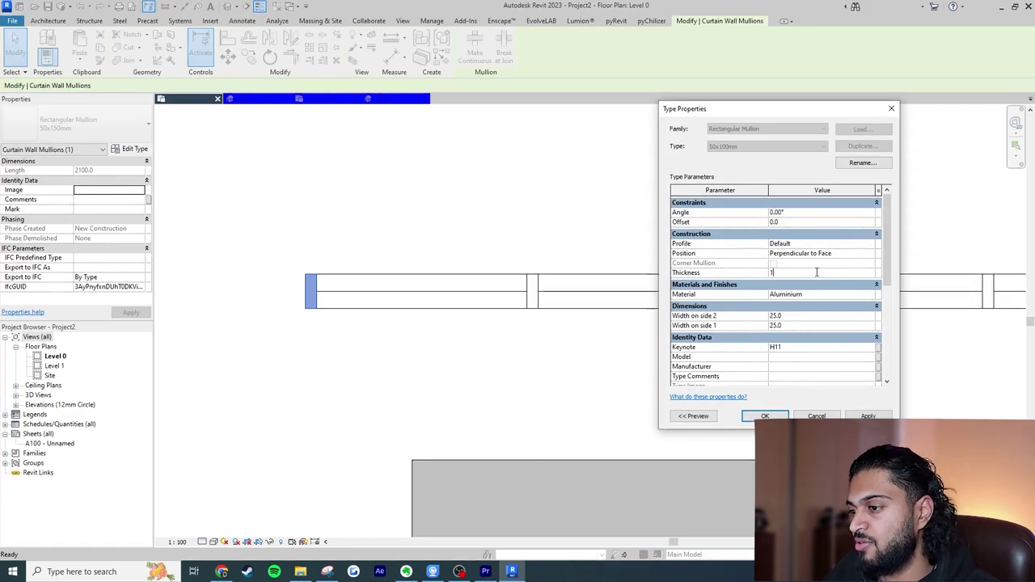
{"action": "key", "text": "Return"}
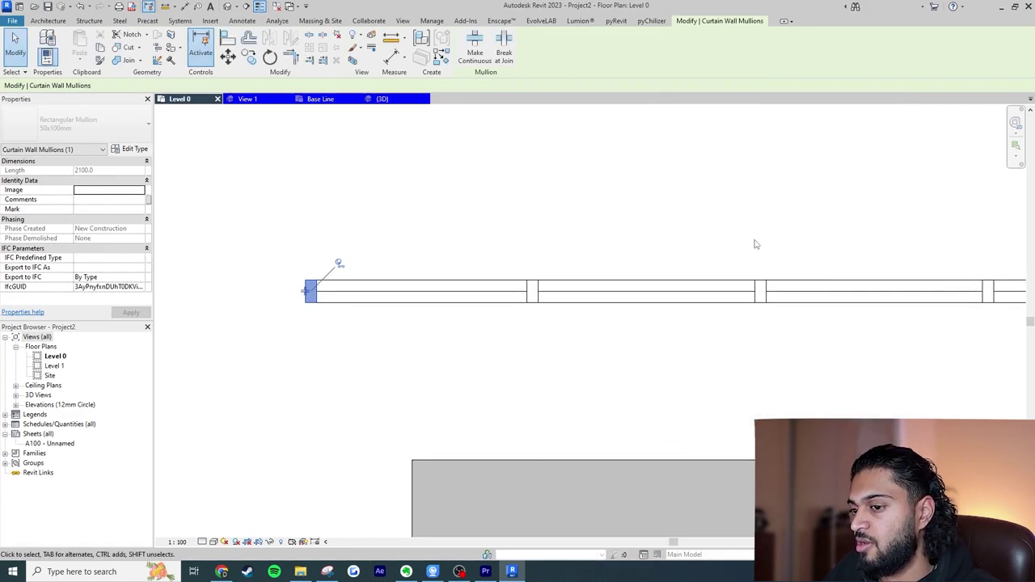
{"action": "key", "text": "Escape"}
Turn off Thin Lines and compare the curtain wall's line weights with the standard window in the Level 0 plan.
{"action": "scroll", "coordinate": [756, 244], "scroll_direction": "down", "scroll_amount": 2}
{"action": "middle_click_drag", "start_coordinate": [758, 245], "coordinate": [520, 296]}
{"action": "scroll", "coordinate": [520, 295], "scroll_direction": "down", "scroll_amount": 2}
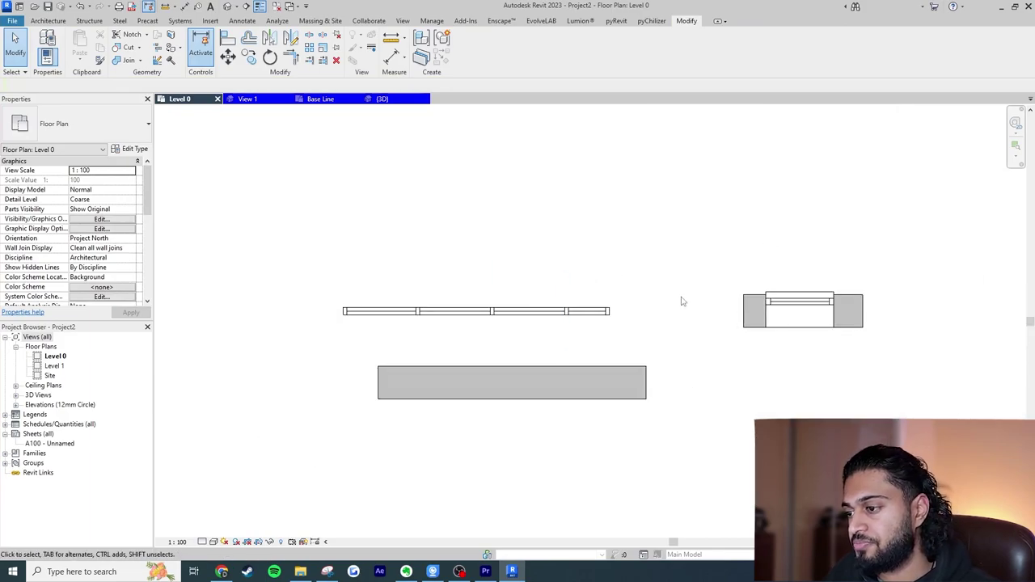
{"action": "scroll", "coordinate": [403, 315], "scroll_direction": "up", "scroll_amount": 2}
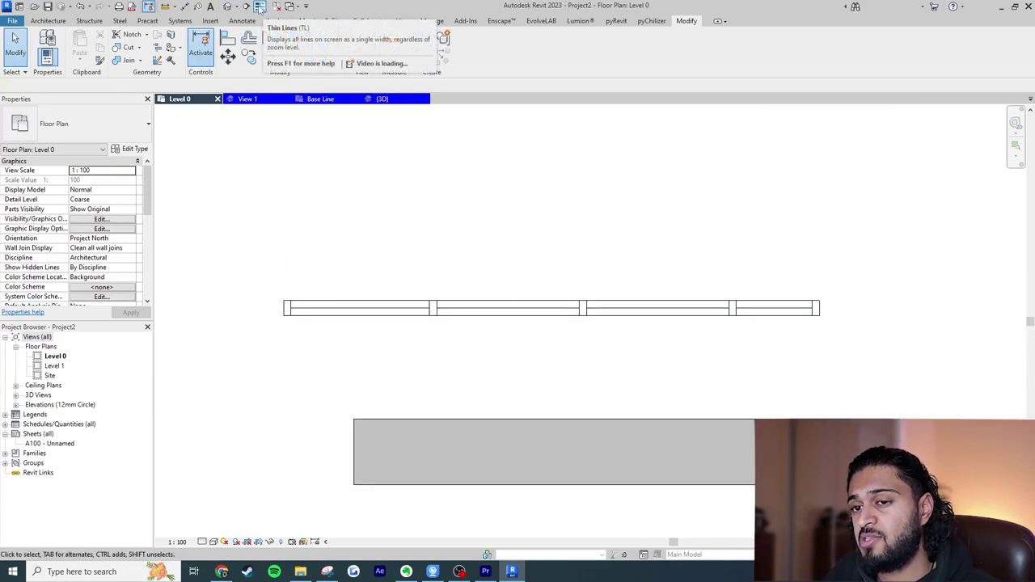
{"action": "left_click", "coordinate": [259, 6]}
{"action": "middle_click_drag", "start_coordinate": [714, 272], "coordinate": [569, 289]}
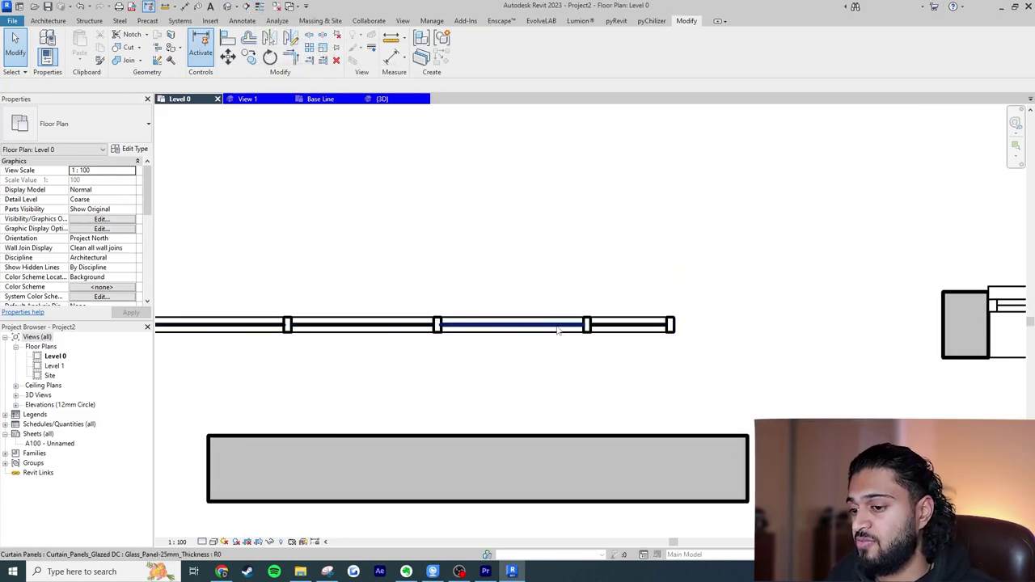
{"action": "scroll", "coordinate": [574, 273], "scroll_direction": "down", "scroll_amount": 1}
{"action": "scroll", "coordinate": [788, 259], "scroll_direction": "up", "scroll_amount": 4}
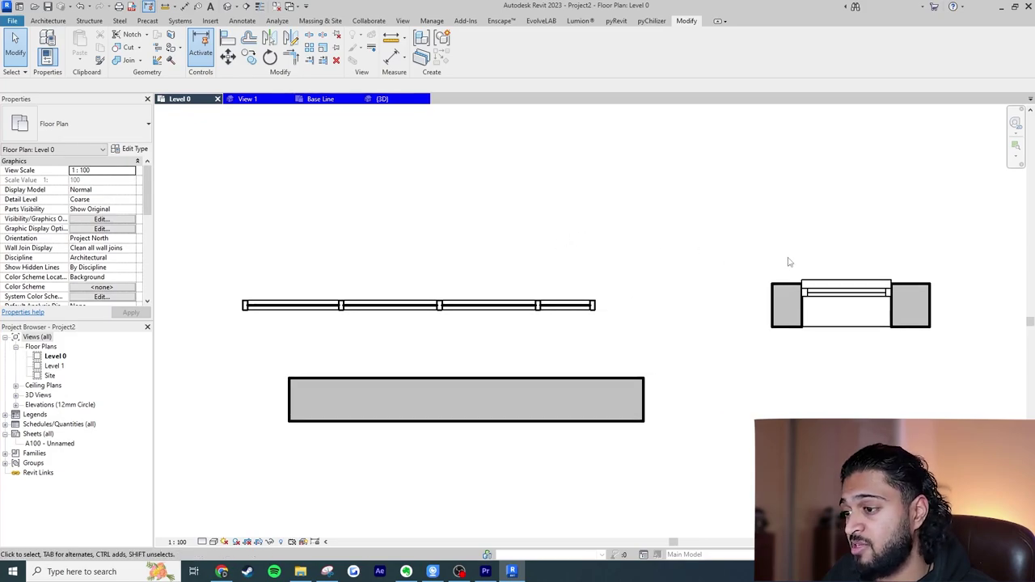
{"action": "middle_click_drag", "start_coordinate": [434, 296], "coordinate": [472, 290]}
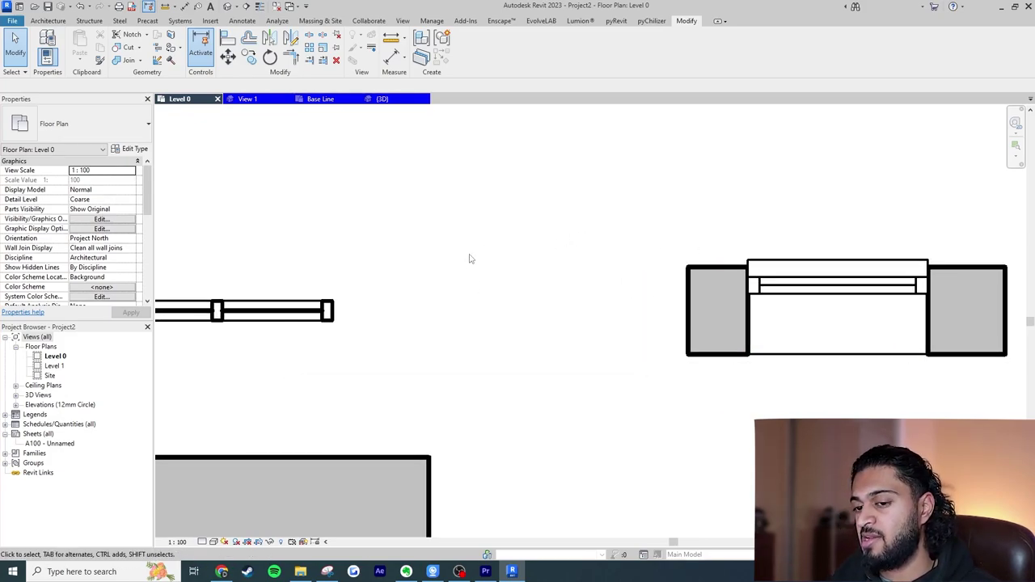
{"action": "key", "text": "v"}
{"action": "key", "text": "g"}
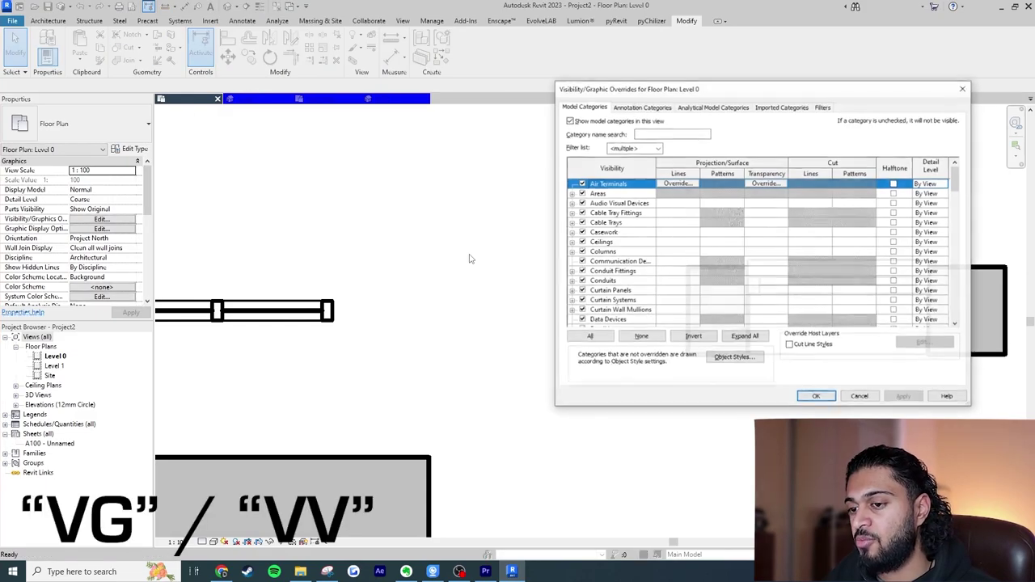
{"action": "key", "text": "Escape"}
Open the Level 0 plan's visibility/graphics overrides and expand the Curtain Panels model category.
{"action": "key", "text": "v"}
{"action": "key", "text": "v"}
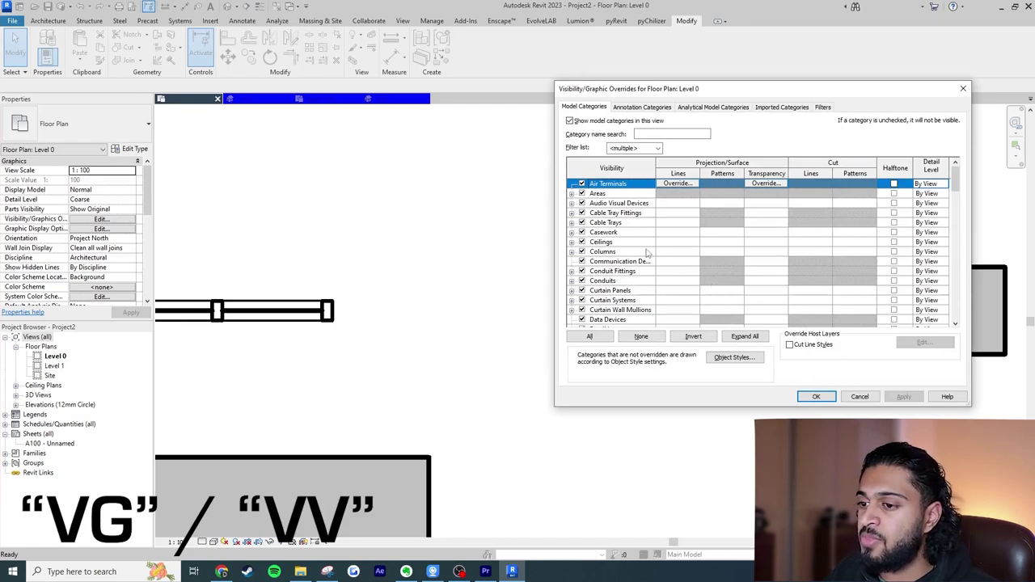
{"action": "key", "text": "Down"}
{"action": "key", "text": "Down"}
{"action": "key", "text": "Down"}
{"action": "key", "text": "Down"}
{"action": "key", "text": "Down"}
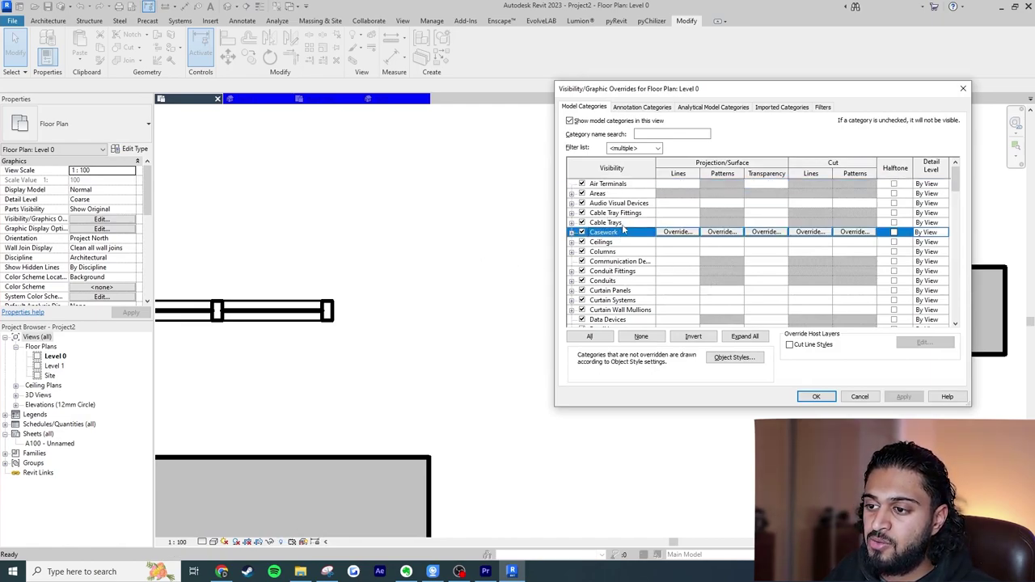
{"action": "left_click", "coordinate": [626, 257]}
{"action": "scroll", "coordinate": [625, 275], "scroll_direction": "down", "scroll_amount": 1}
{"action": "left_click", "coordinate": [621, 271]}
{"action": "left_click", "coordinate": [616, 281]}
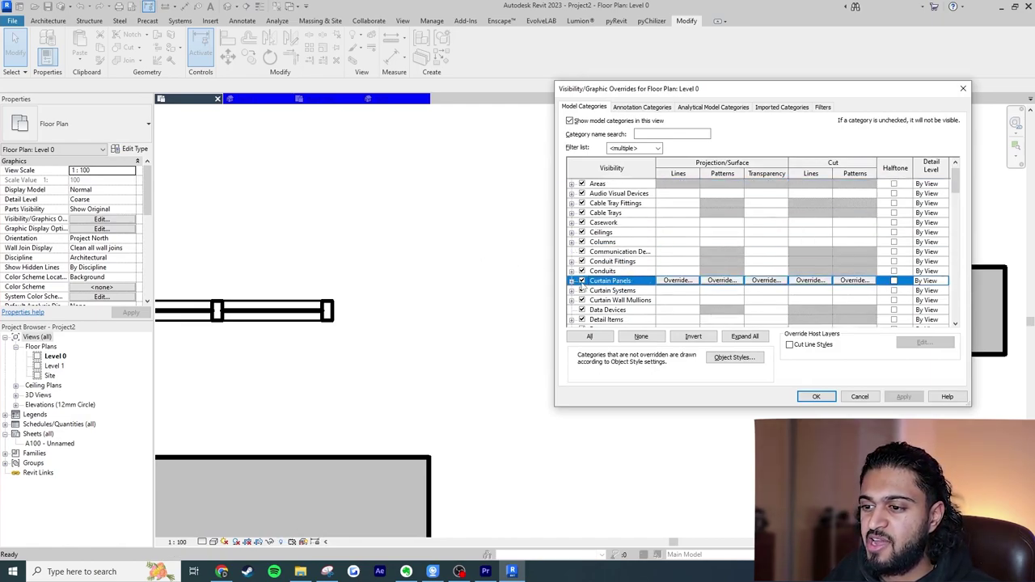
{"action": "left_click", "coordinate": [572, 280]}
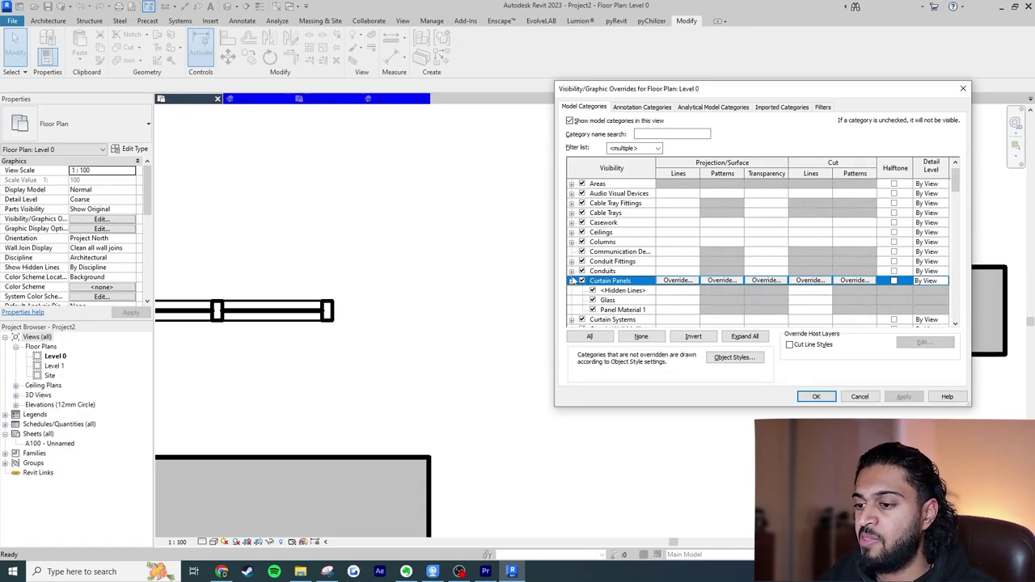
Override the cut line weight of the Curtain Panels' Glass subcategory to 1 and apply it to the Level 0 plan.
{"action": "left_click", "coordinate": [636, 291]}
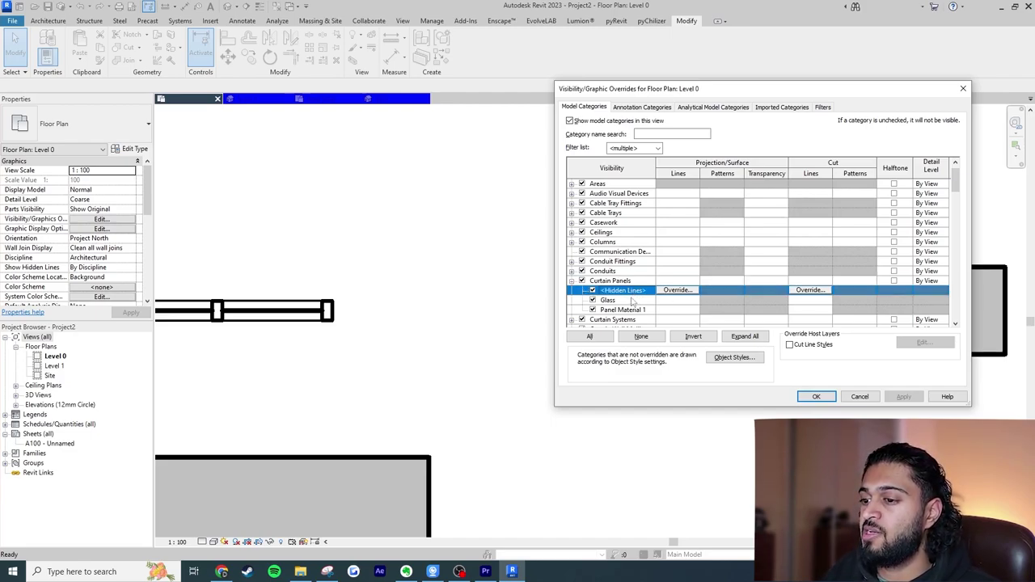
{"action": "left_click", "coordinate": [623, 300]}
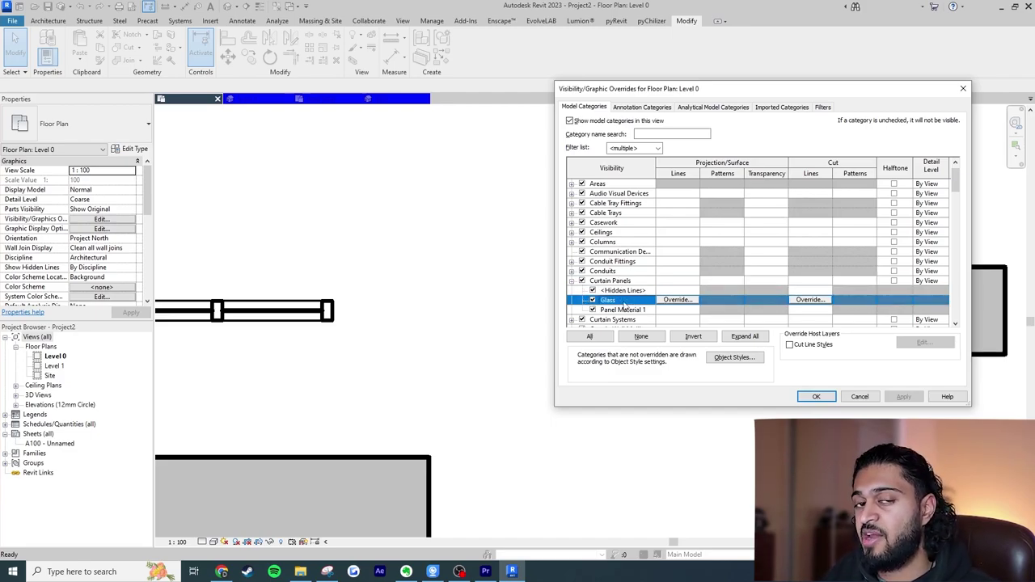
{"action": "left_click", "coordinate": [811, 300]}
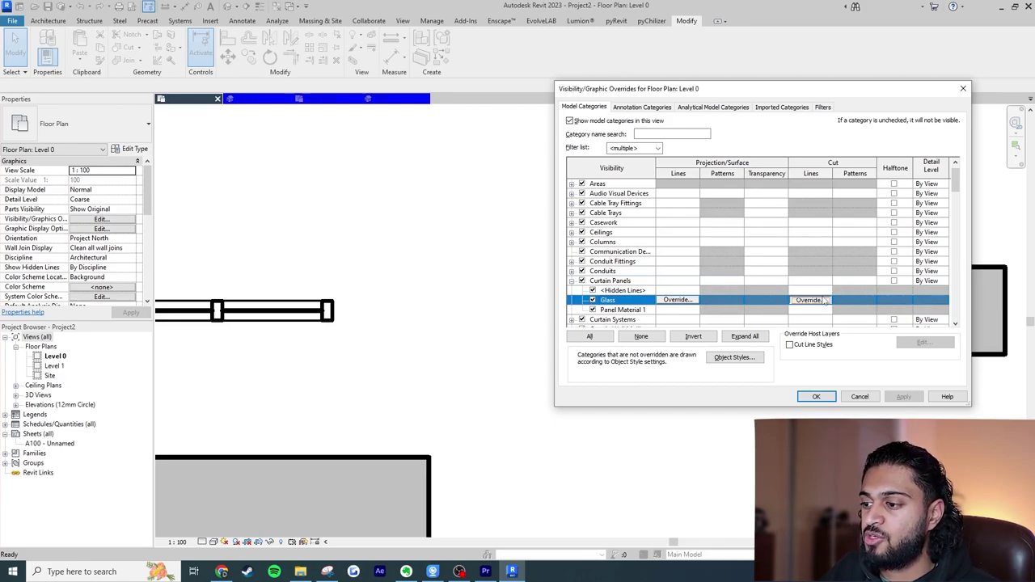
{"action": "left_click", "coordinate": [746, 260]}
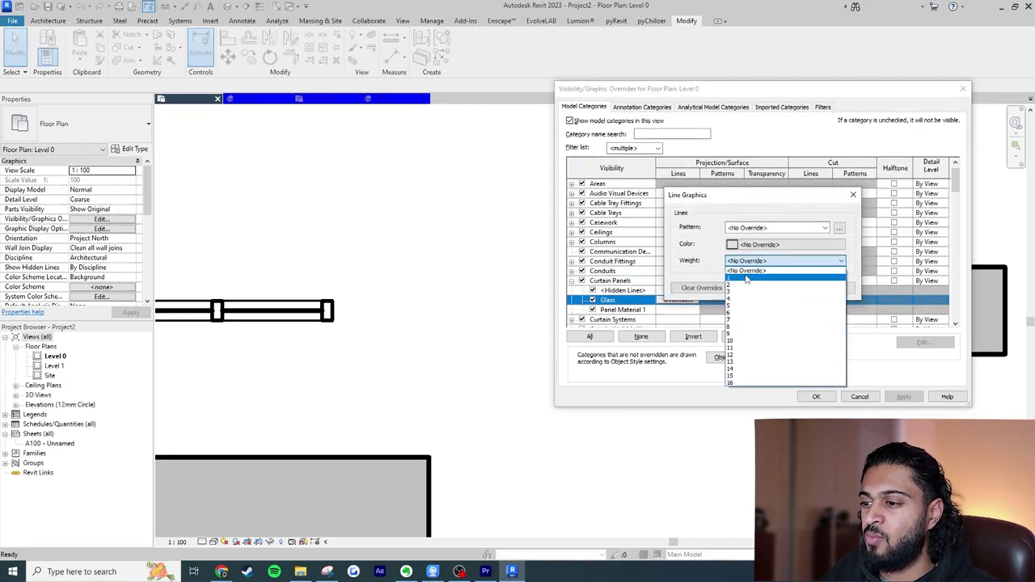
{"action": "left_click", "coordinate": [746, 278]}
{"action": "left_click", "coordinate": [789, 288]}
{"action": "left_click", "coordinate": [903, 397]}
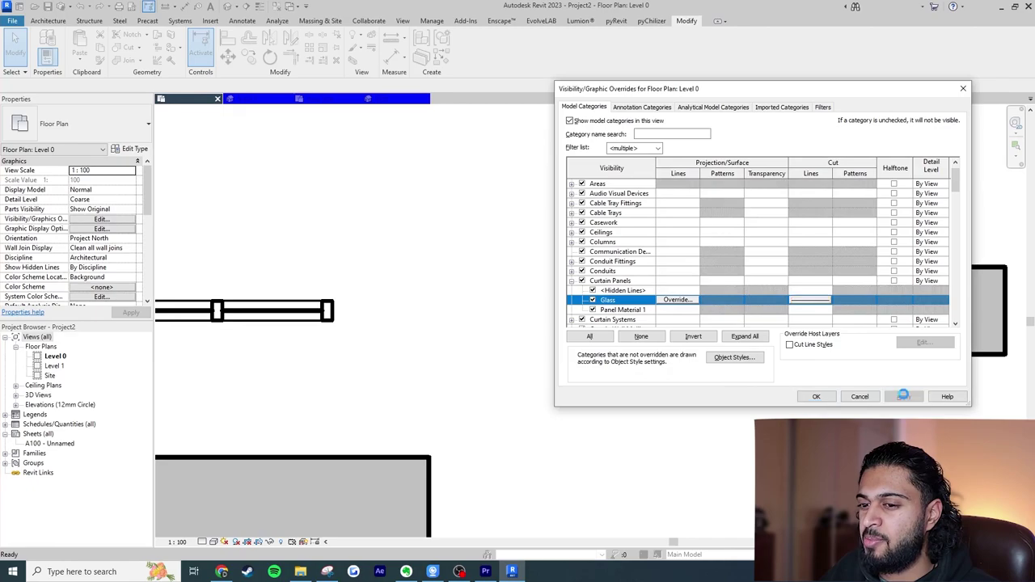
{"action": "left_click", "coordinate": [817, 399]}
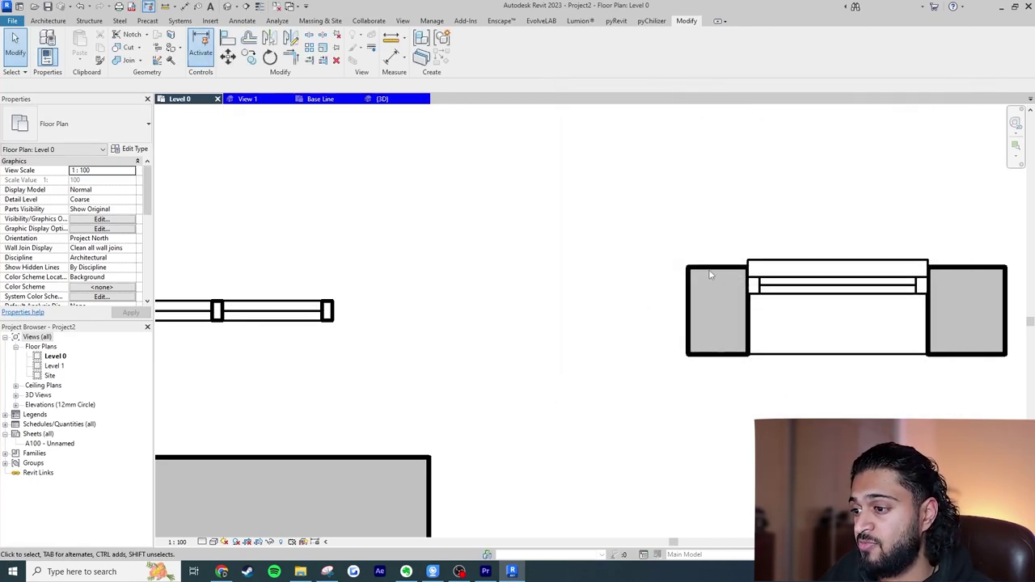
Compare the curtain wall's line weights in plan with the standard window and inspect its second glazed panel.
{"action": "scroll", "coordinate": [527, 270], "scroll_direction": "down", "scroll_amount": 3}
{"action": "scroll", "coordinate": [526, 277], "scroll_direction": "up", "scroll_amount": 1}
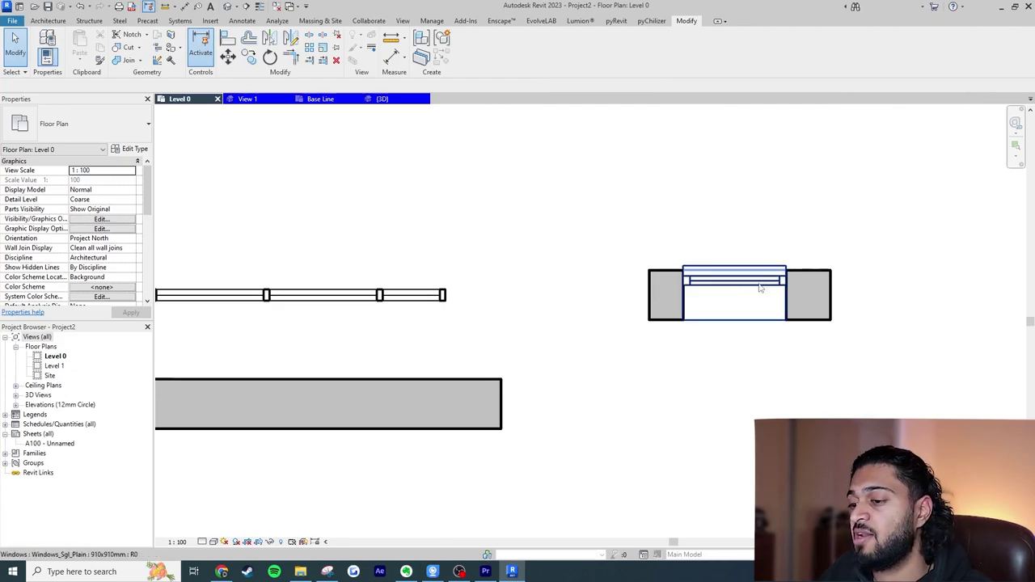
{"action": "middle_click_drag", "start_coordinate": [536, 259], "coordinate": [770, 259]}
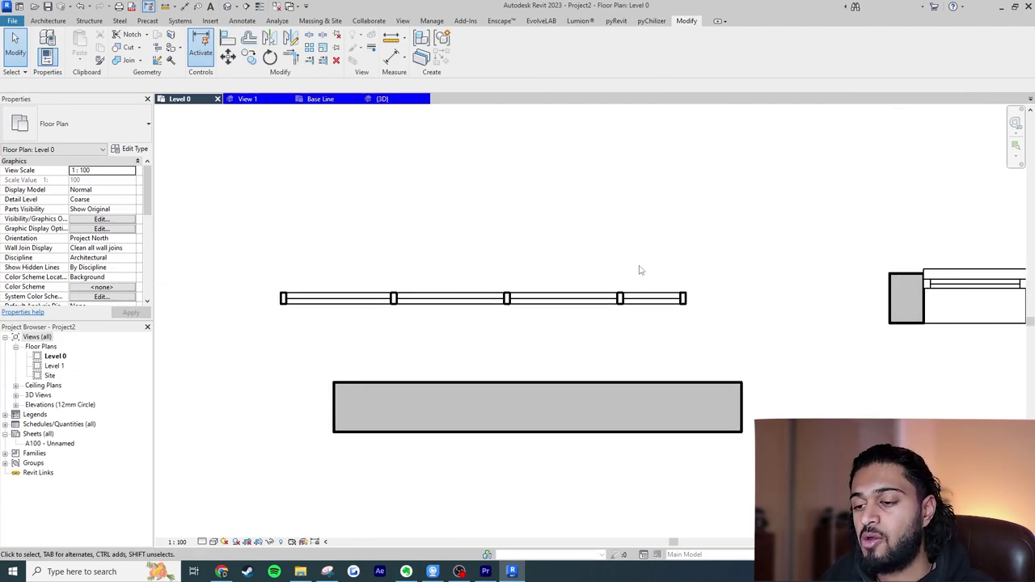
{"action": "left_click", "coordinate": [457, 299]}
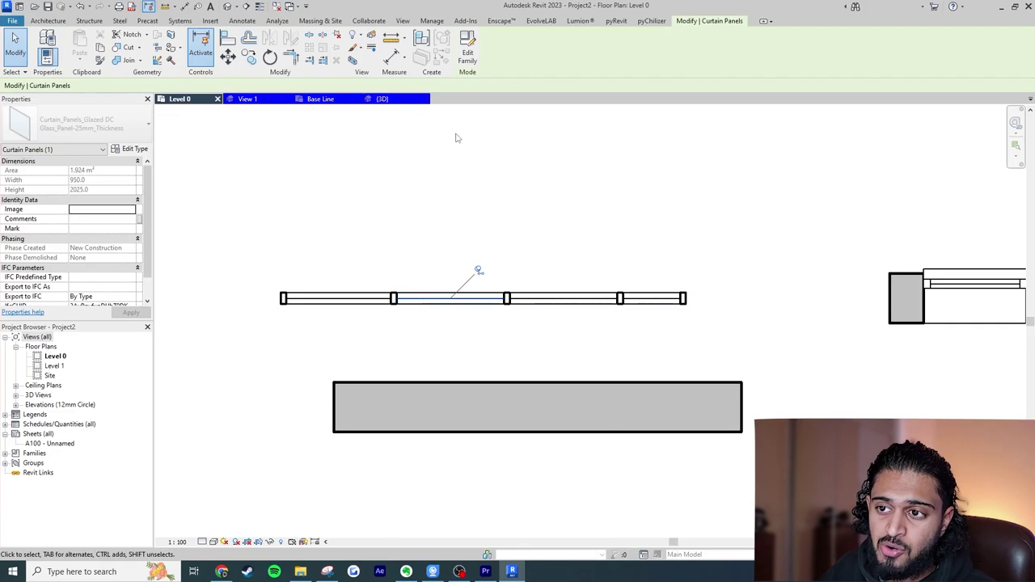
{"action": "left_click", "coordinate": [385, 216]}
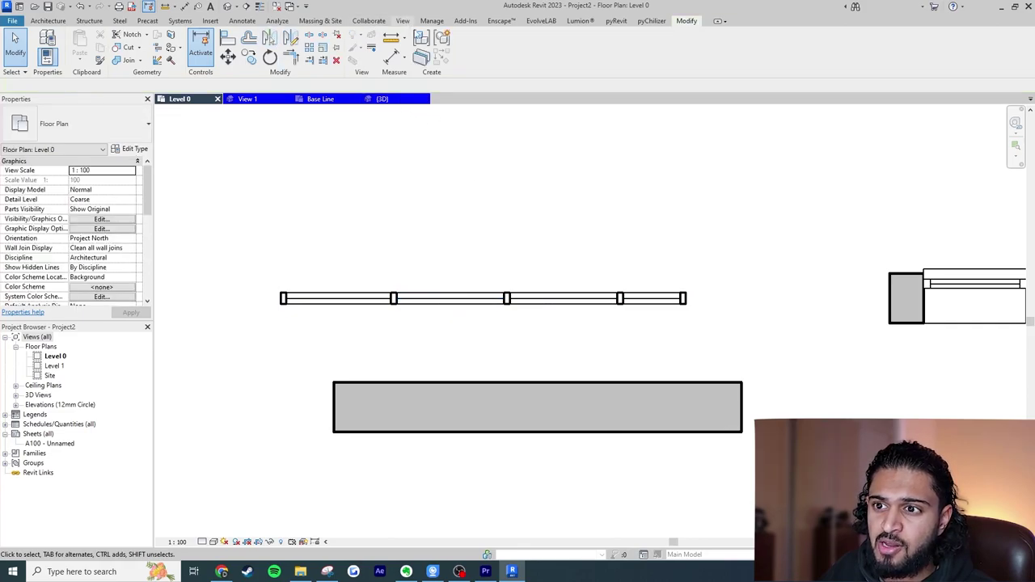
Draw a building section crossing the curtain wall's first panel in the Level 0 plan and open its view.
{"action": "left_click", "coordinate": [402, 20]}
{"action": "left_click", "coordinate": [362, 46]}
{"action": "left_click", "coordinate": [335, 261]}
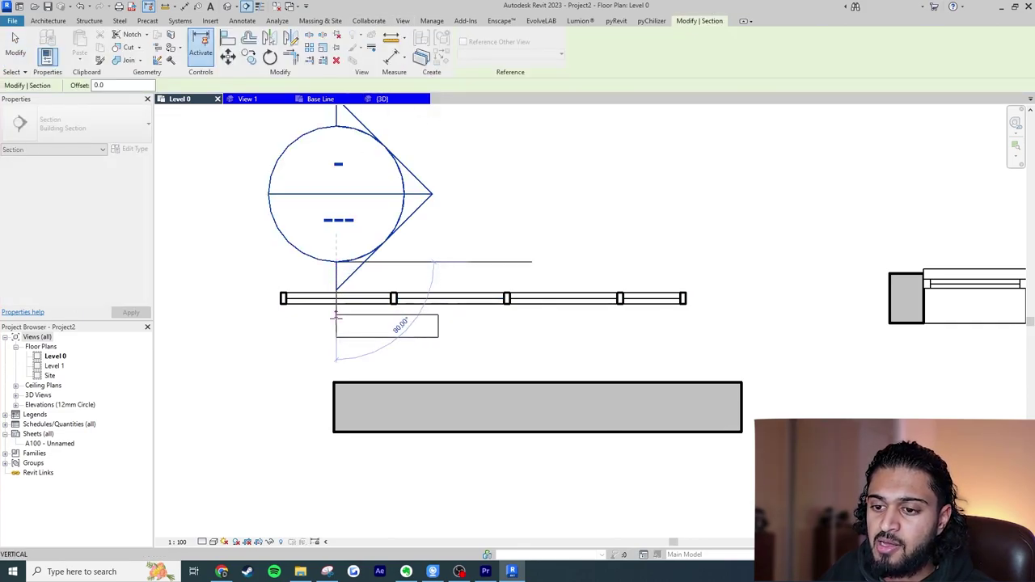
{"action": "left_click", "coordinate": [337, 333]}
{"action": "key", "text": "Escape"}
{"action": "key", "text": "Escape"}
{"action": "right_click", "coordinate": [338, 318]}
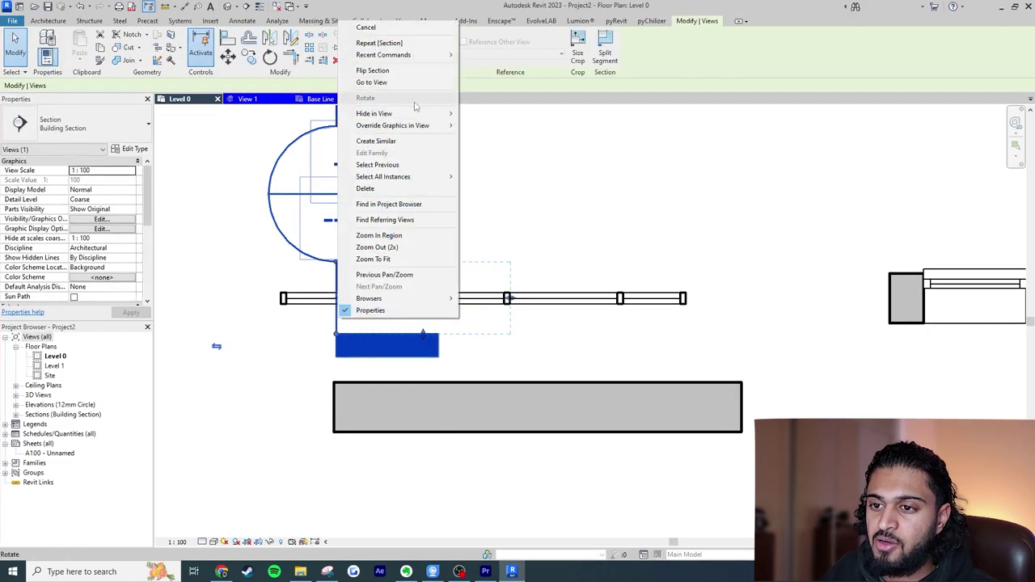
{"action": "left_click", "coordinate": [376, 82]}
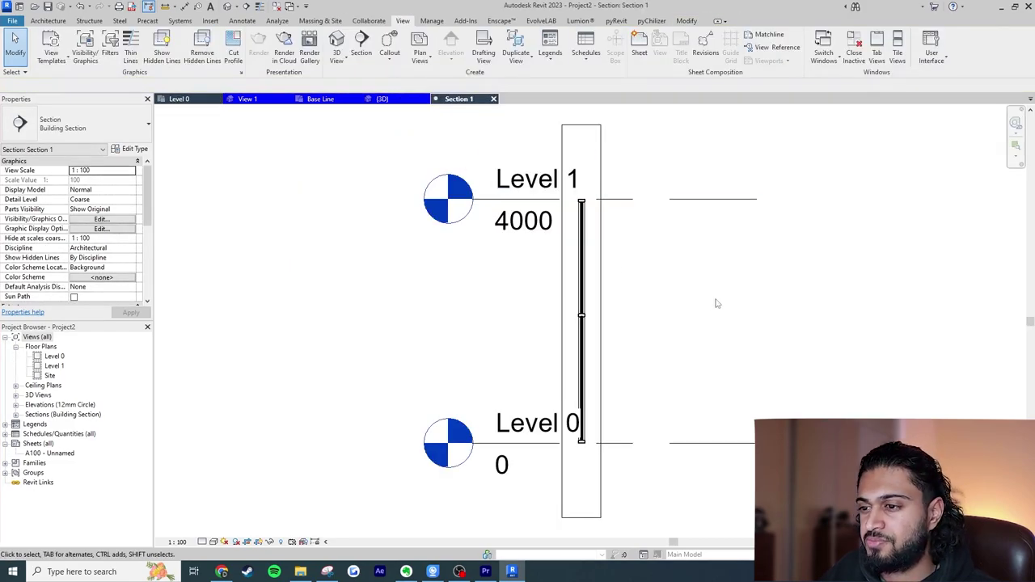
Turn on Thin Lines in the section view and open the upper glazed panel's family for editing.
{"action": "scroll", "coordinate": [594, 212], "scroll_direction": "up", "scroll_amount": 5}
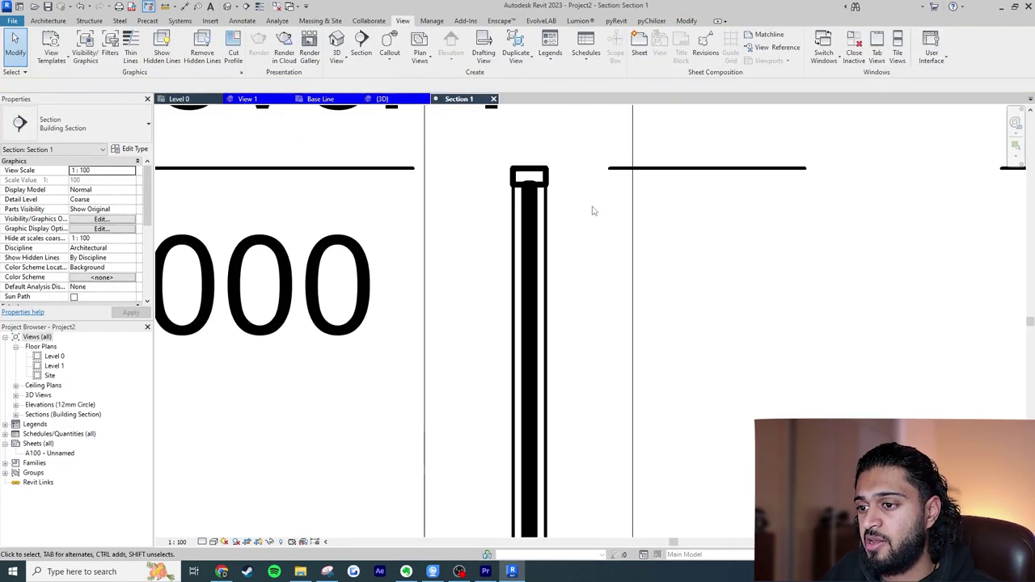
{"action": "key", "text": "t"}
{"action": "key", "text": "l"}
{"action": "scroll", "coordinate": [548, 196], "scroll_direction": "up", "scroll_amount": 2}
{"action": "key", "text": "Tab"}
{"action": "left_click", "coordinate": [522, 210]}
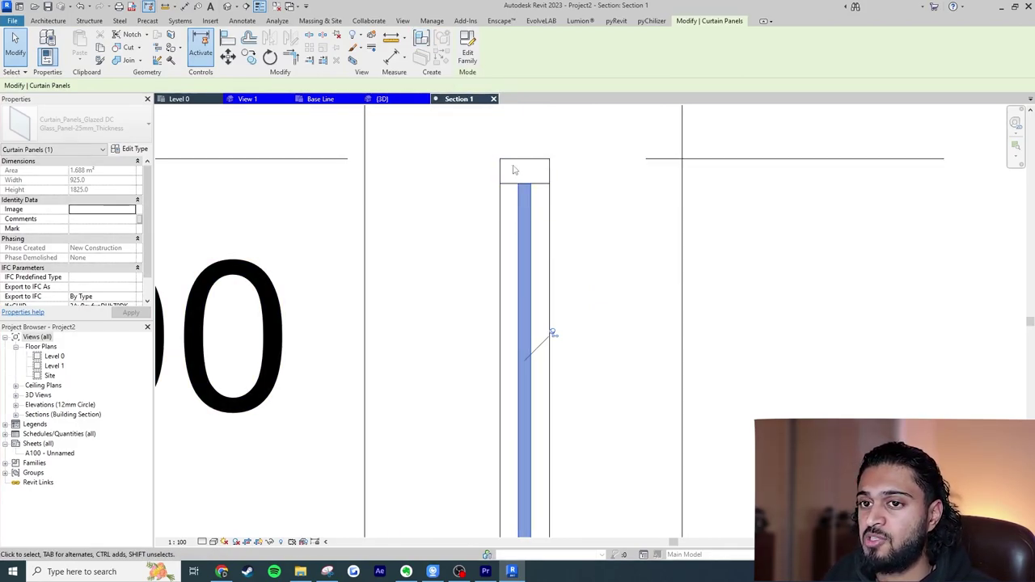
{"action": "left_click", "coordinate": [468, 55]}
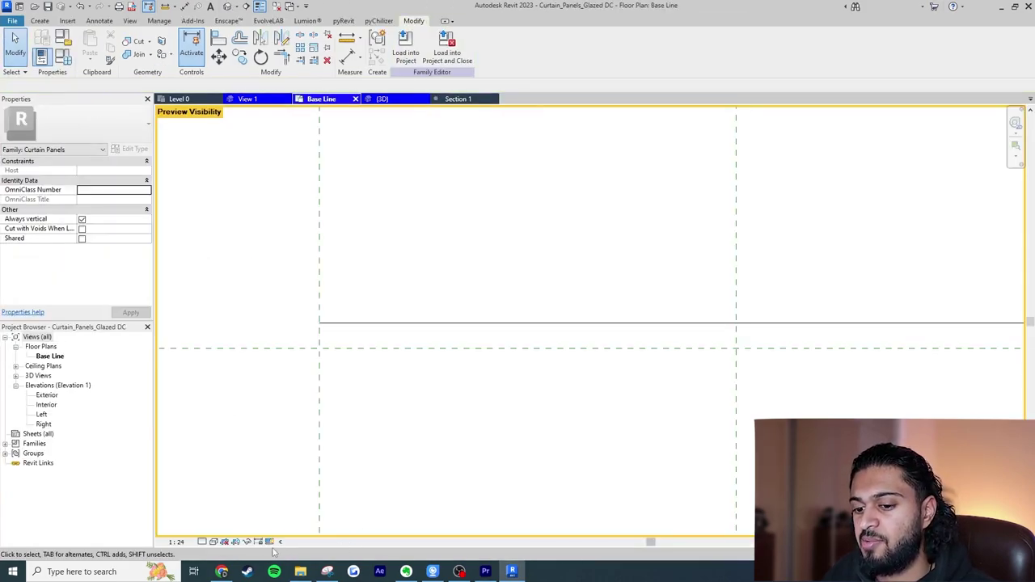
Turn off Preview Visibility in the family's Base Line plan and open the Left elevation.
{"action": "left_click", "coordinate": [269, 541]}
{"action": "left_click", "coordinate": [311, 500]}
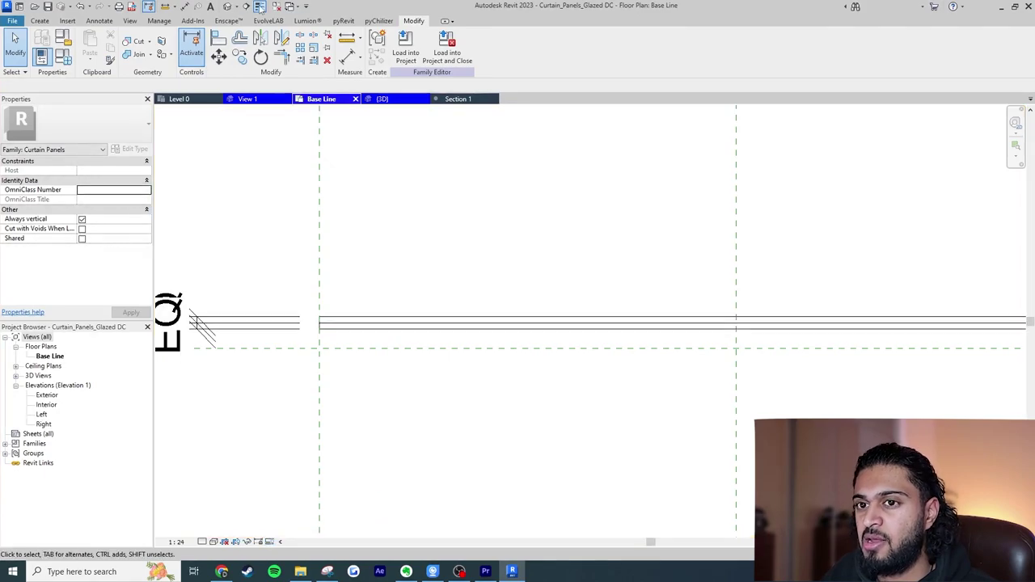
{"action": "double_click", "coordinate": [41, 415]}
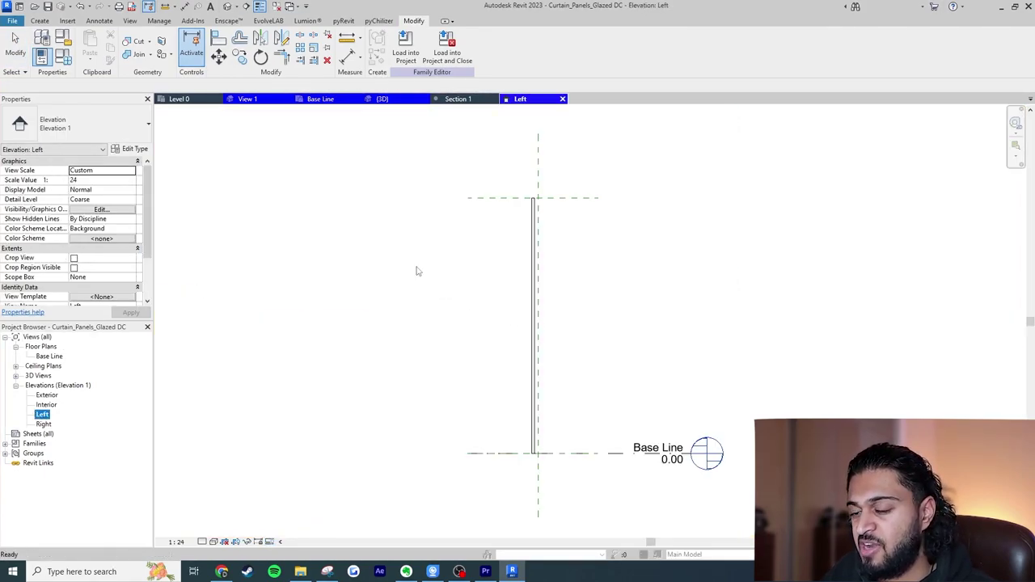
{"action": "left_click", "coordinate": [420, 291]}
Examine the glass panel's orientation in the 3D view and return to the Left elevation.
{"action": "left_click", "coordinate": [241, 6]}
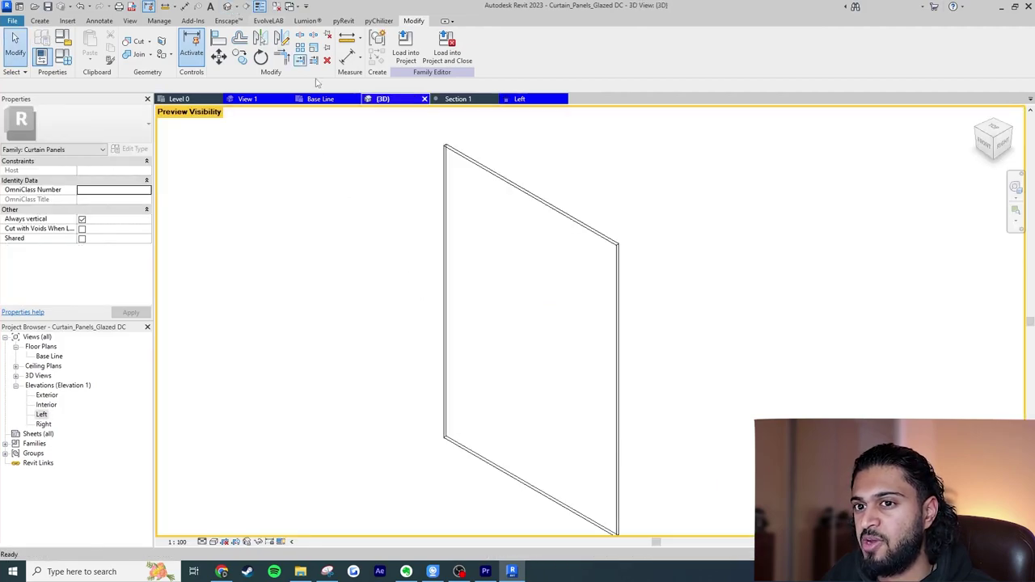
{"action": "middle_click_drag", "start_coordinate": [838, 224], "coordinate": [522, 162], "text": "shift"}
{"action": "left_click", "coordinate": [992, 141]}
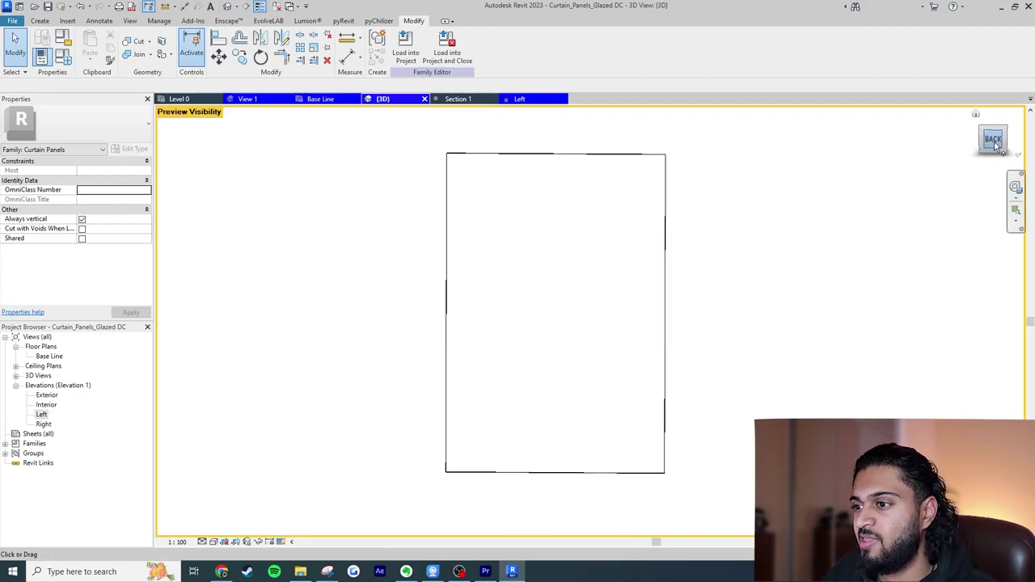
{"action": "middle_click_drag", "start_coordinate": [714, 261], "coordinate": [658, 353], "text": "shift"}
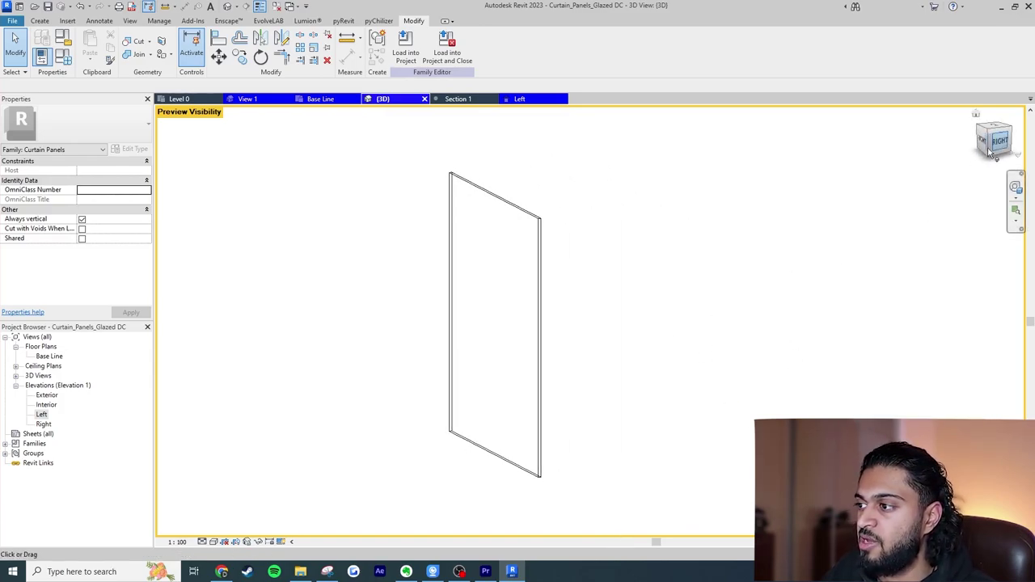
{"action": "left_click", "coordinate": [40, 415]}
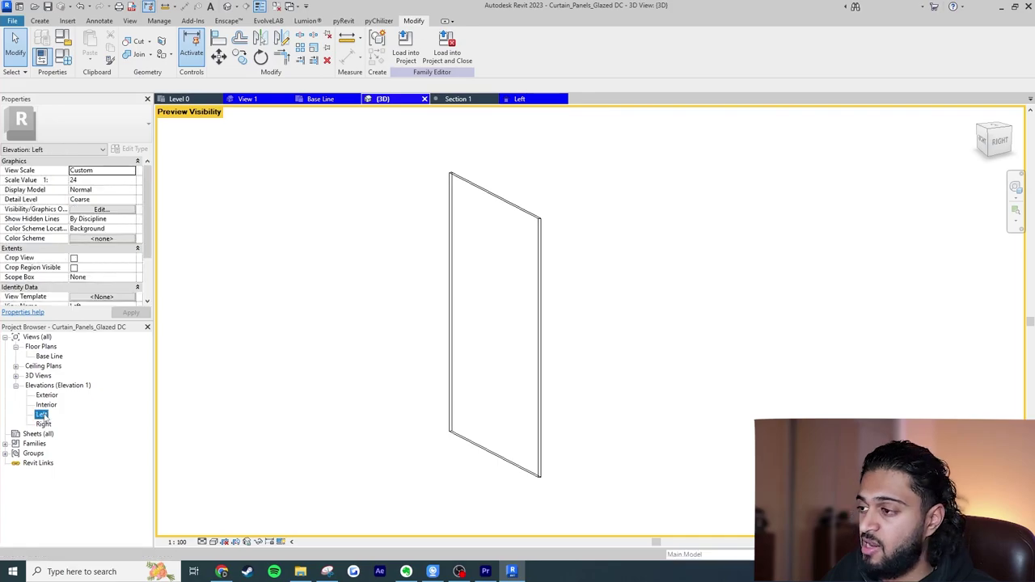
{"action": "double_click", "coordinate": [42, 415]}
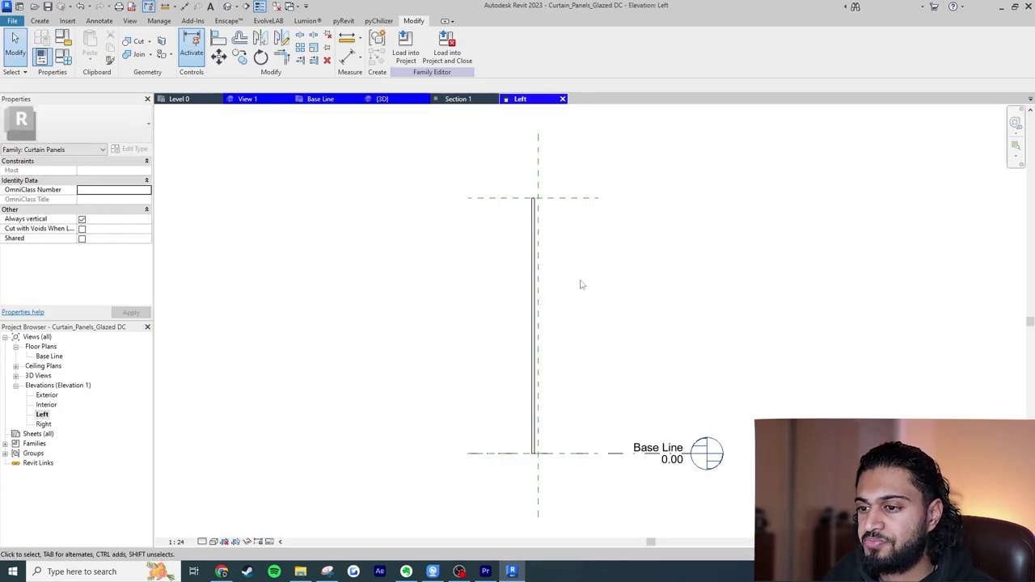
Turn off the glass extrusion's Left/Right display in its family element visibility settings.
{"action": "left_click", "coordinate": [534, 241]}
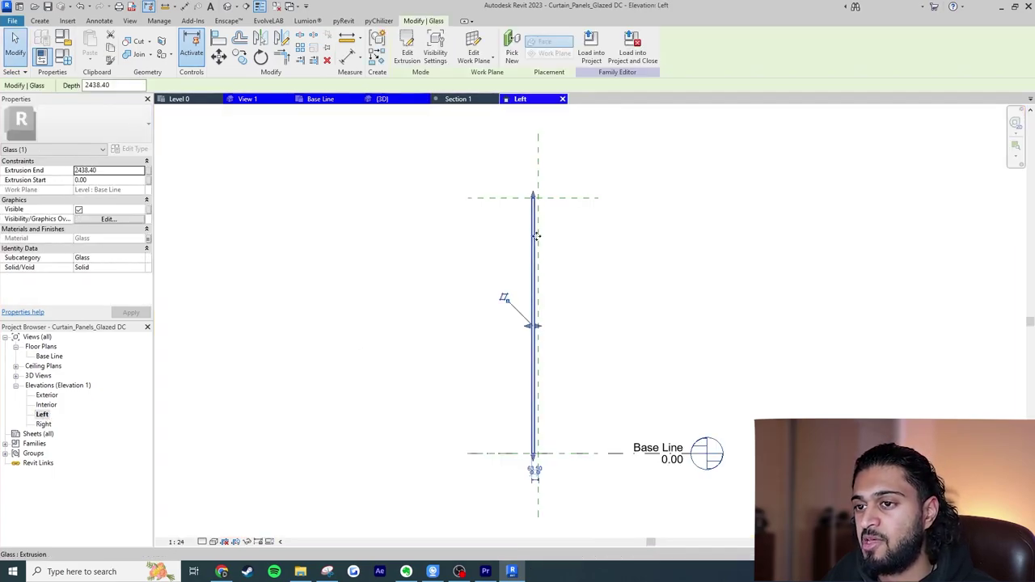
{"action": "left_click", "coordinate": [437, 51]}
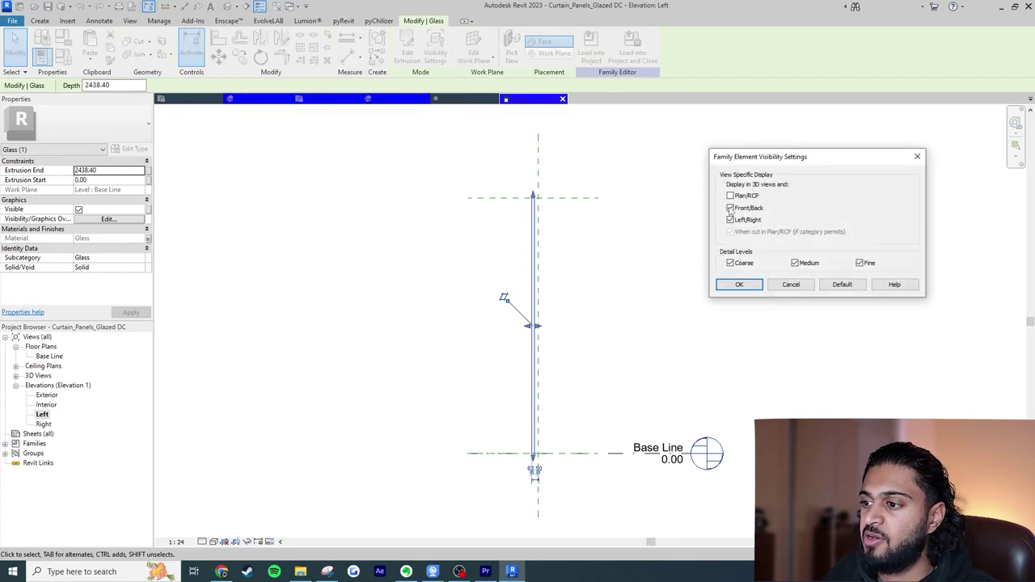
{"action": "left_click", "coordinate": [739, 284]}
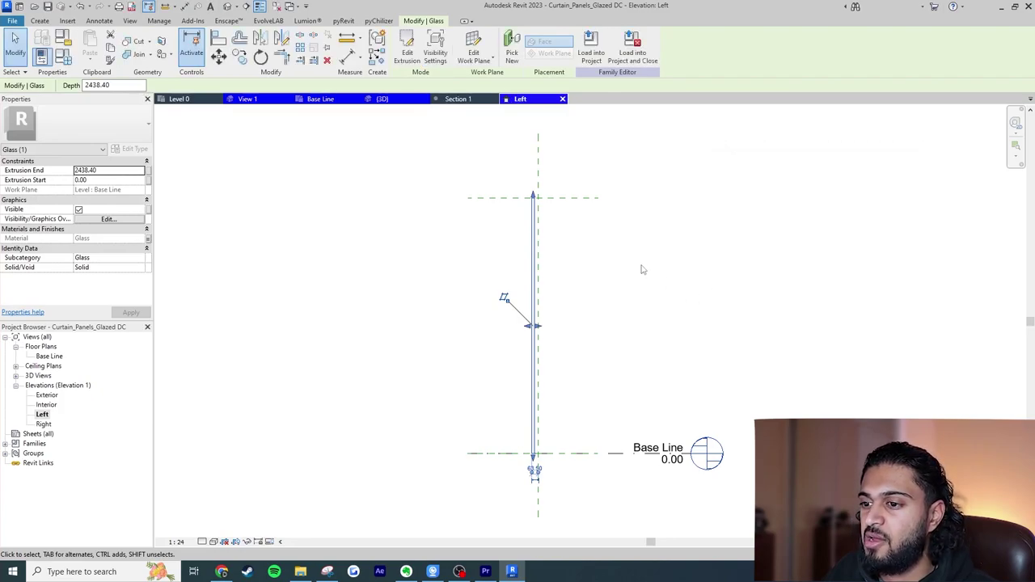
{"action": "key", "text": "Escape"}
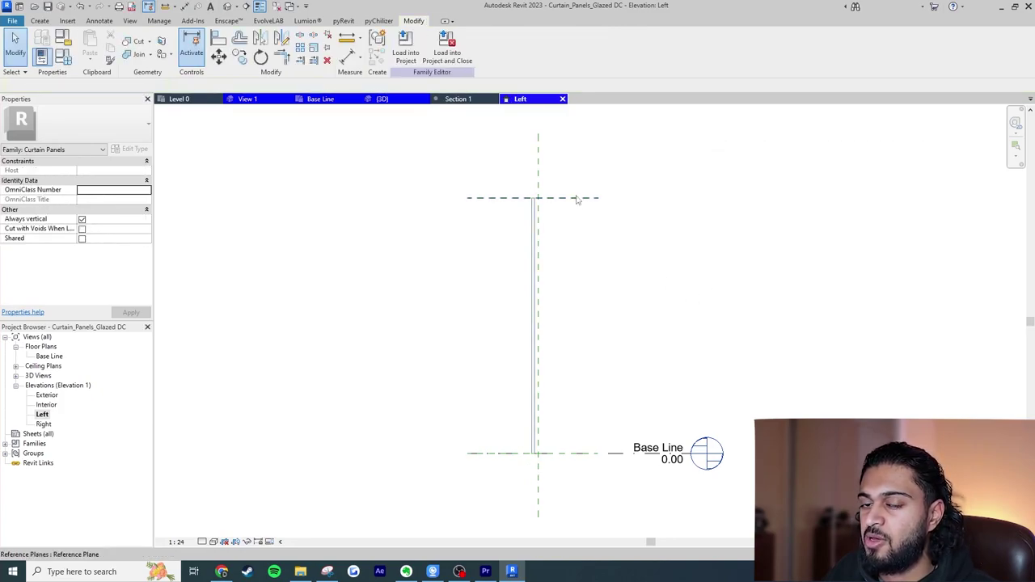
Draw a vertical symbolic line inside the glass panel from its upper edge to the base line in the Left elevation.
{"action": "left_click", "coordinate": [99, 22]}
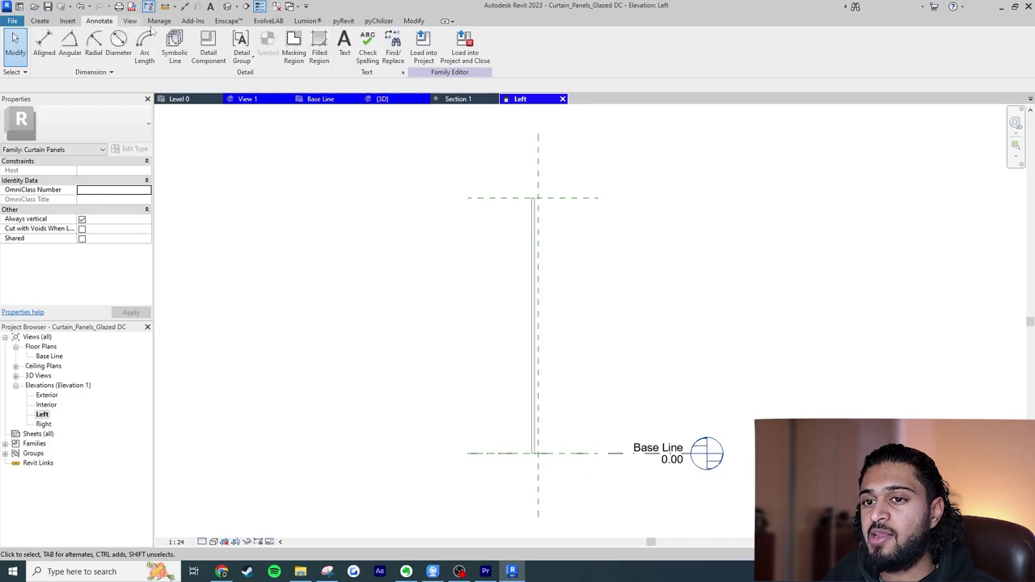
{"action": "left_click", "coordinate": [183, 52]}
{"action": "left_click", "coordinate": [489, 349]}
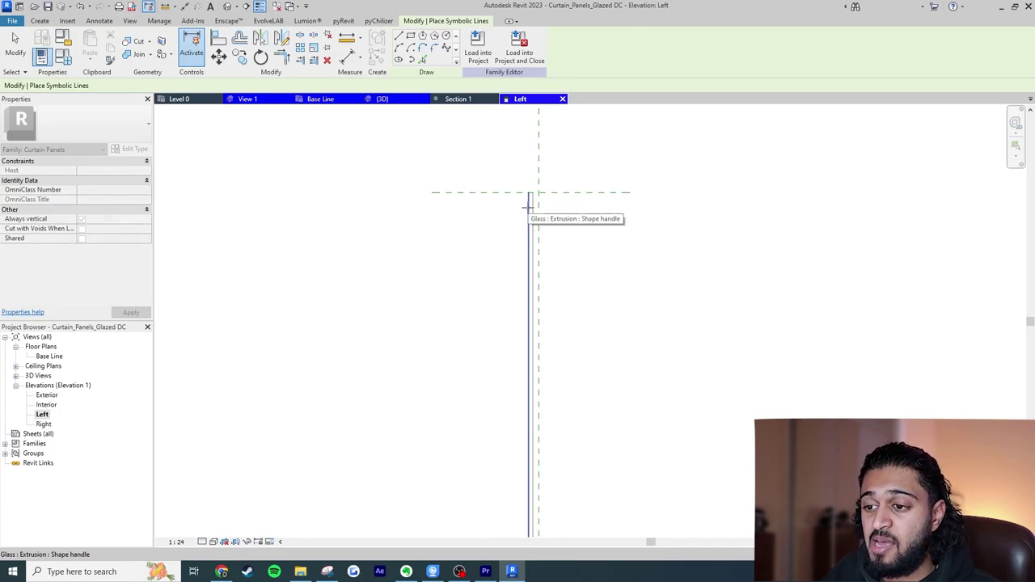
{"action": "scroll", "coordinate": [526, 207], "scroll_direction": "up", "scroll_amount": 2}
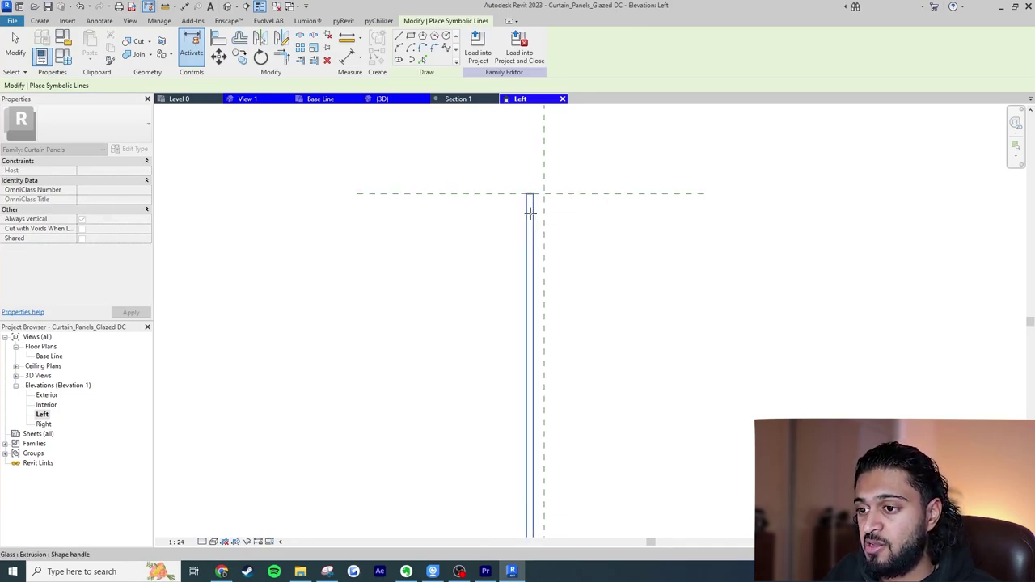
{"action": "scroll", "coordinate": [517, 217], "scroll_direction": "up", "scroll_amount": 2}
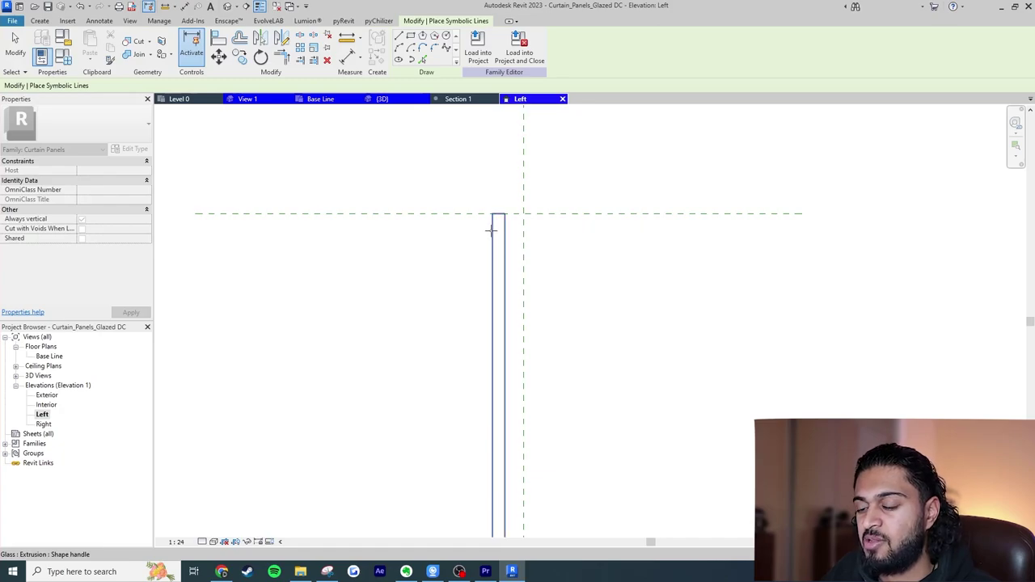
{"action": "scroll", "coordinate": [505, 180], "scroll_direction": "up", "scroll_amount": 2}
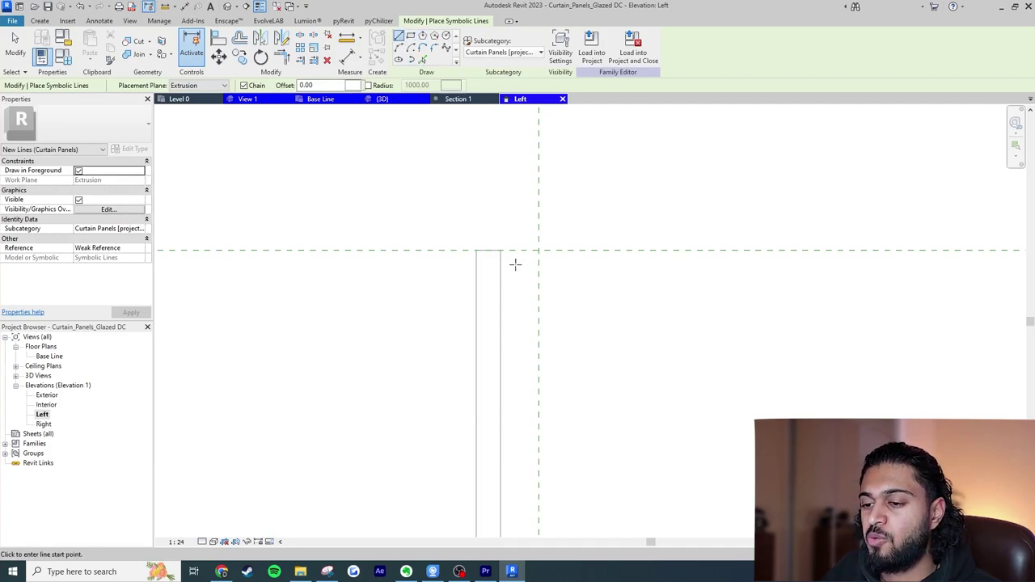
{"action": "left_click", "coordinate": [479, 243]}
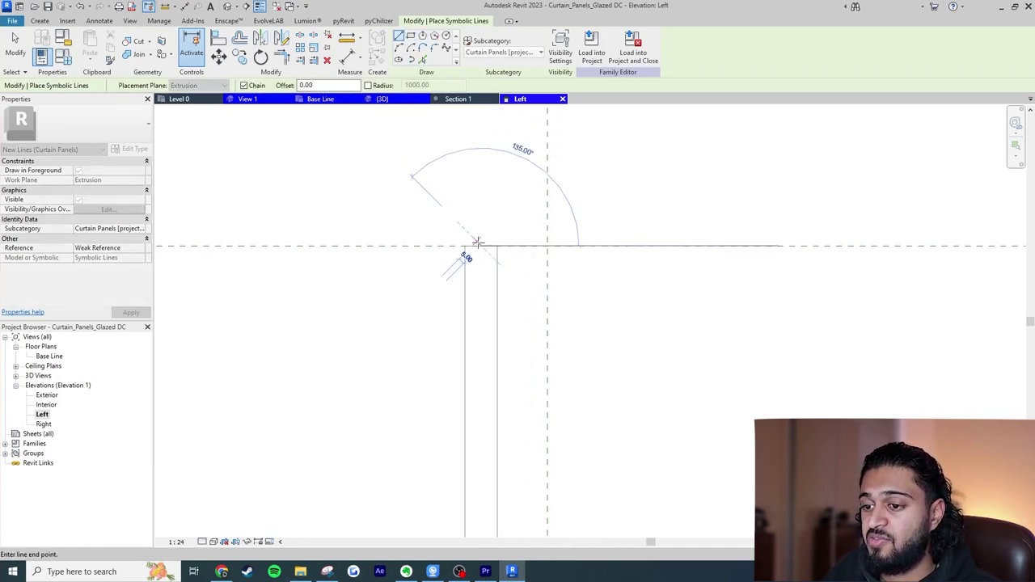
{"action": "scroll", "coordinate": [478, 241], "scroll_direction": "down", "scroll_amount": 3}
{"action": "scroll", "coordinate": [513, 224], "scroll_direction": "down", "scroll_amount": 2}
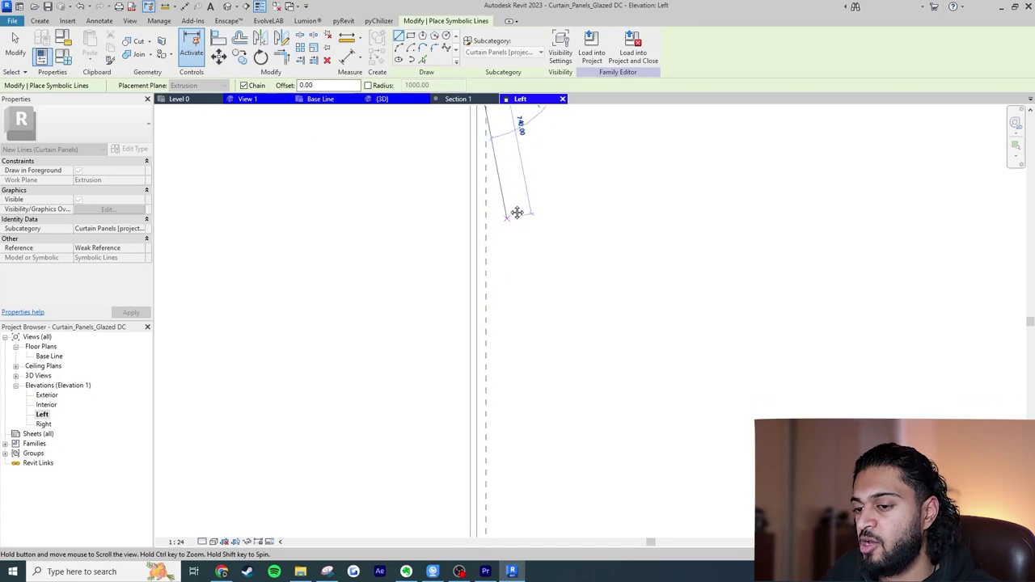
{"action": "scroll", "coordinate": [427, 358], "scroll_direction": "up", "scroll_amount": 3}
{"action": "left_click", "coordinate": [460, 326]}
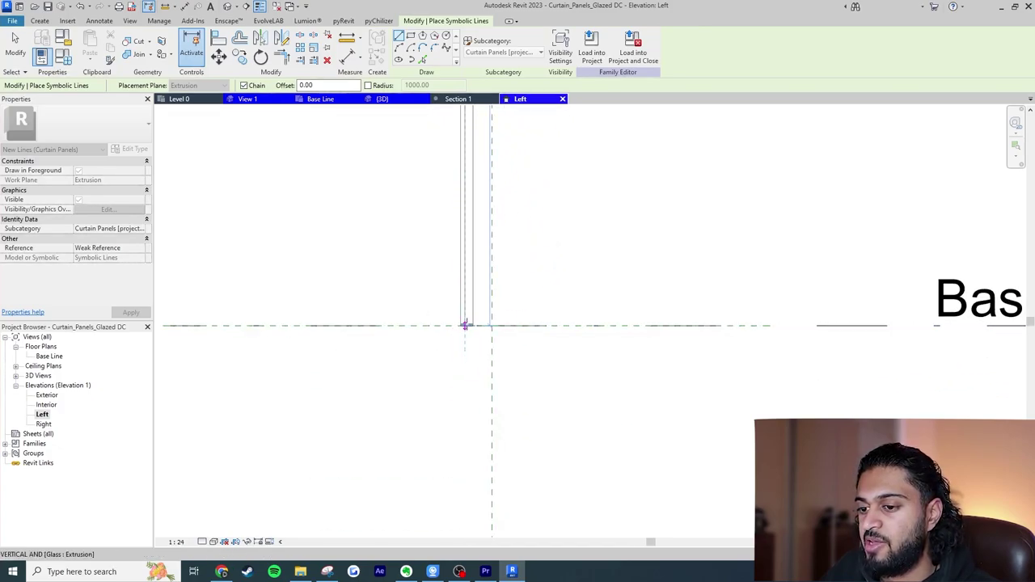
{"action": "key", "text": "Escape"}
{"action": "key", "text": "Escape"}
Dimension the symbolic line between the two glass faces and make the dimension segments equal to centre it.
{"action": "middle_click_drag", "start_coordinate": [518, 209], "coordinate": [516, 415]}
{"action": "scroll", "coordinate": [514, 415], "scroll_direction": "down", "scroll_amount": 2}
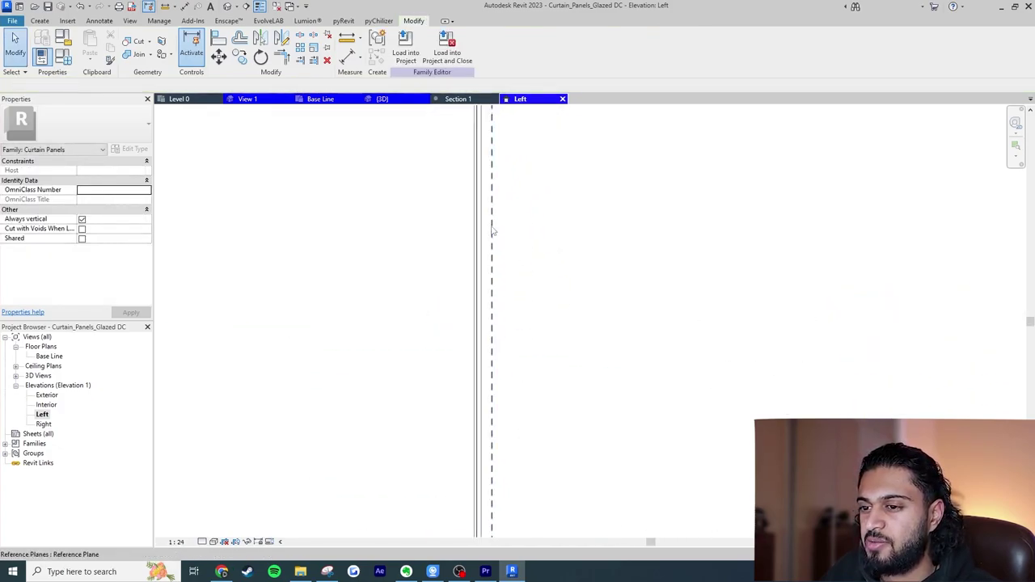
{"action": "scroll", "coordinate": [483, 279], "scroll_direction": "up", "scroll_amount": 5}
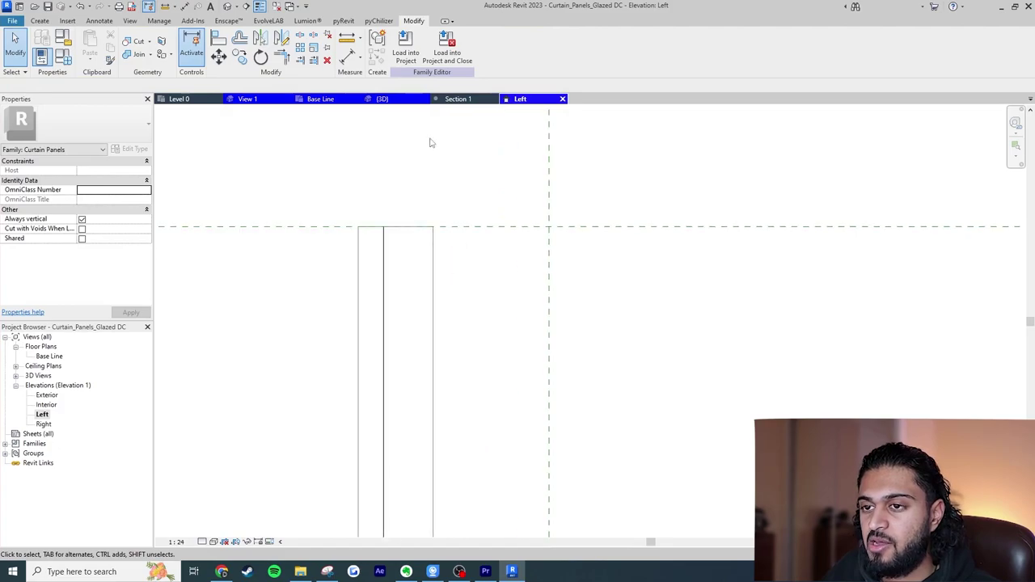
{"action": "left_click", "coordinate": [347, 38]}
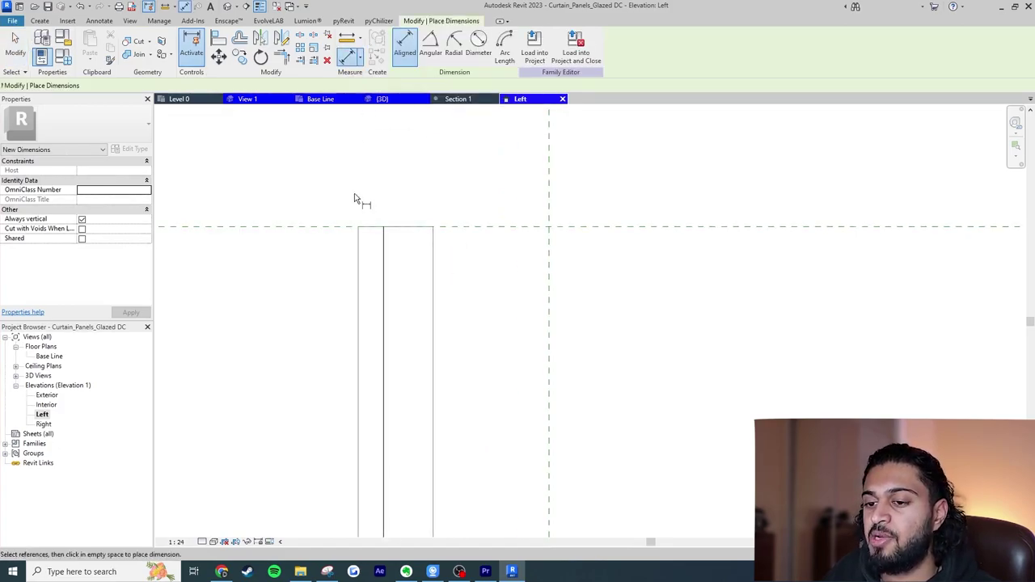
{"action": "left_click", "coordinate": [383, 242]}
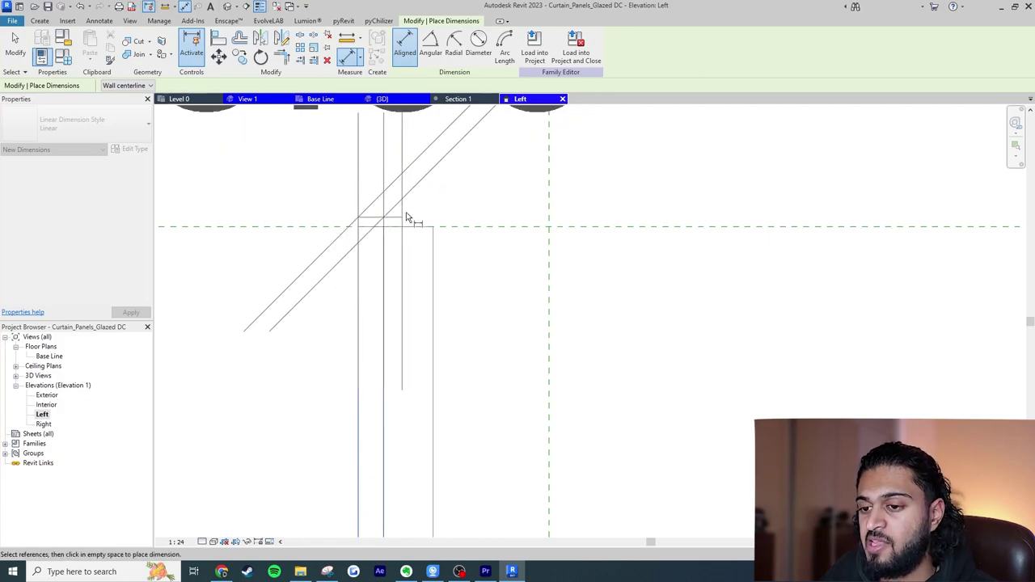
{"action": "scroll", "coordinate": [421, 242], "scroll_direction": "down", "scroll_amount": 3}
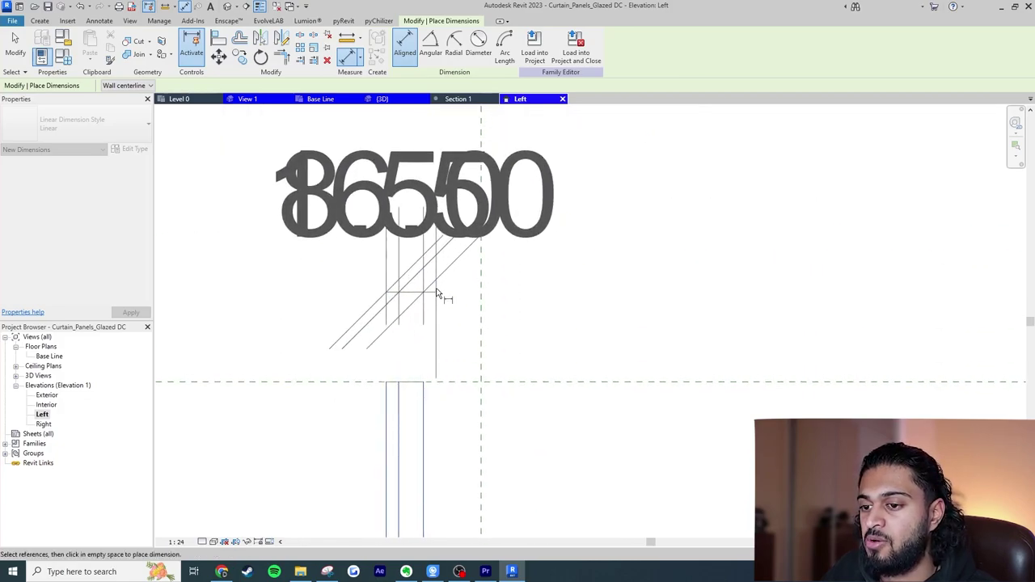
{"action": "scroll", "coordinate": [442, 290], "scroll_direction": "down", "scroll_amount": 3}
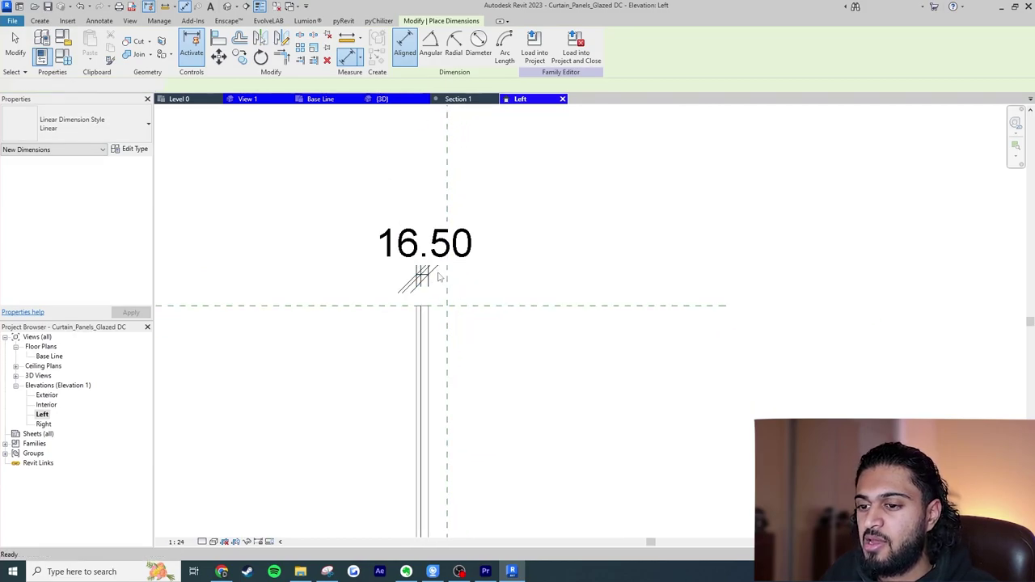
{"action": "key", "text": "Escape"}
{"action": "left_click", "coordinate": [421, 126]}
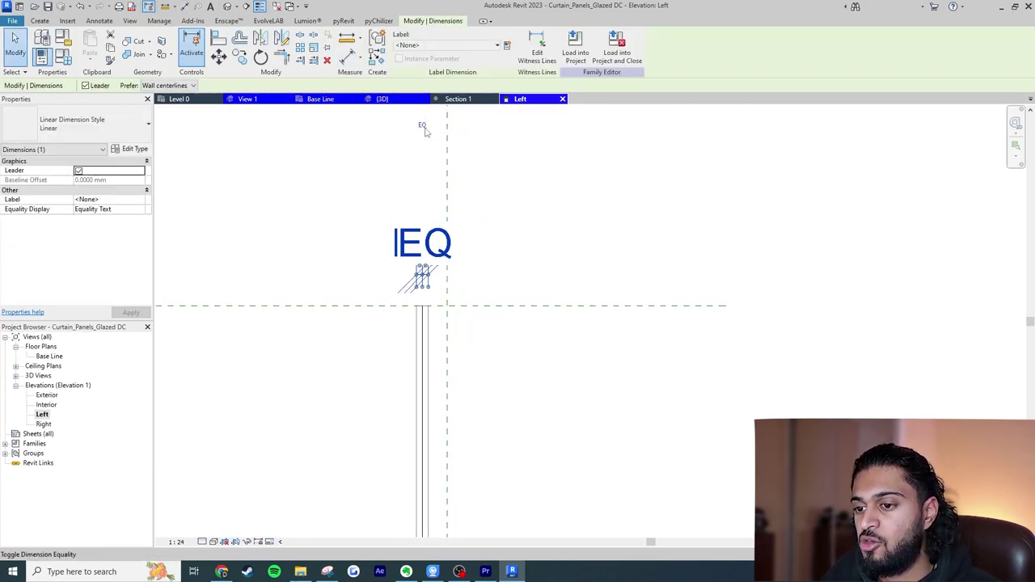
{"action": "key", "text": "Escape"}
Assign the centred symbolic line to the Glass [cut] subcategory.
{"action": "scroll", "coordinate": [547, 349], "scroll_direction": "down", "scroll_amount": 2}
{"action": "scroll", "coordinate": [517, 356], "scroll_direction": "up", "scroll_amount": 2}
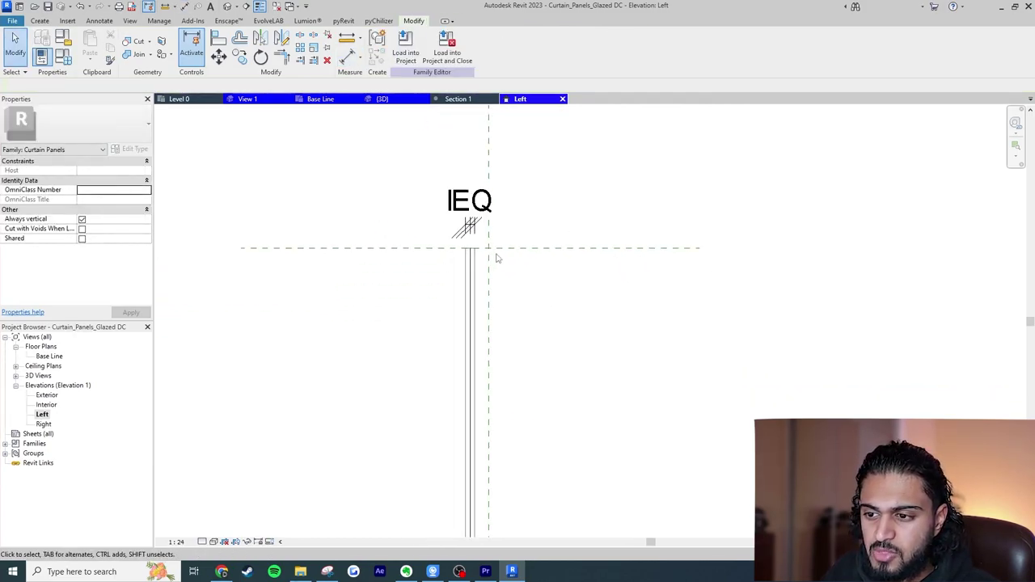
{"action": "left_click", "coordinate": [466, 267]}
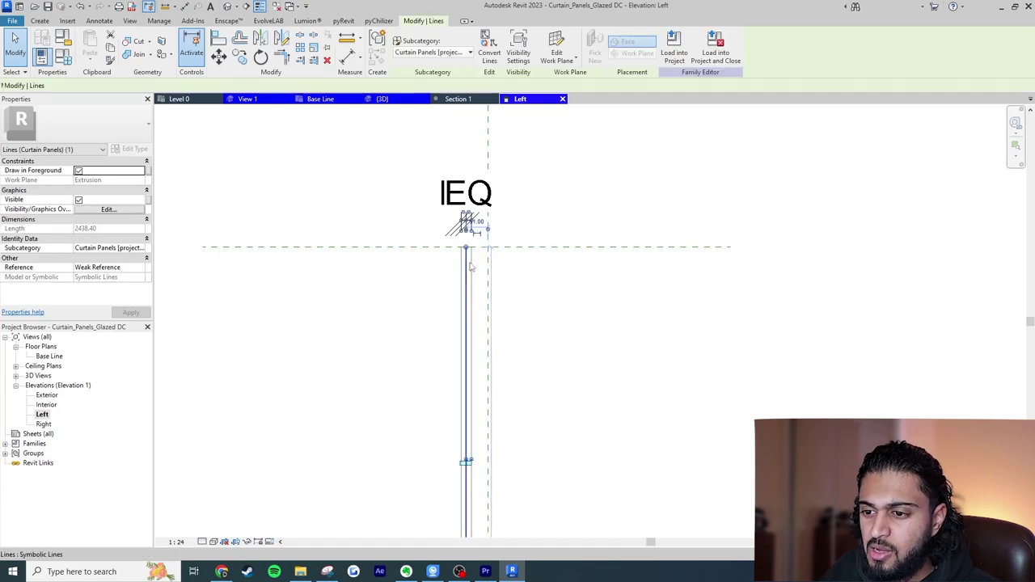
{"action": "left_click", "coordinate": [433, 53]}
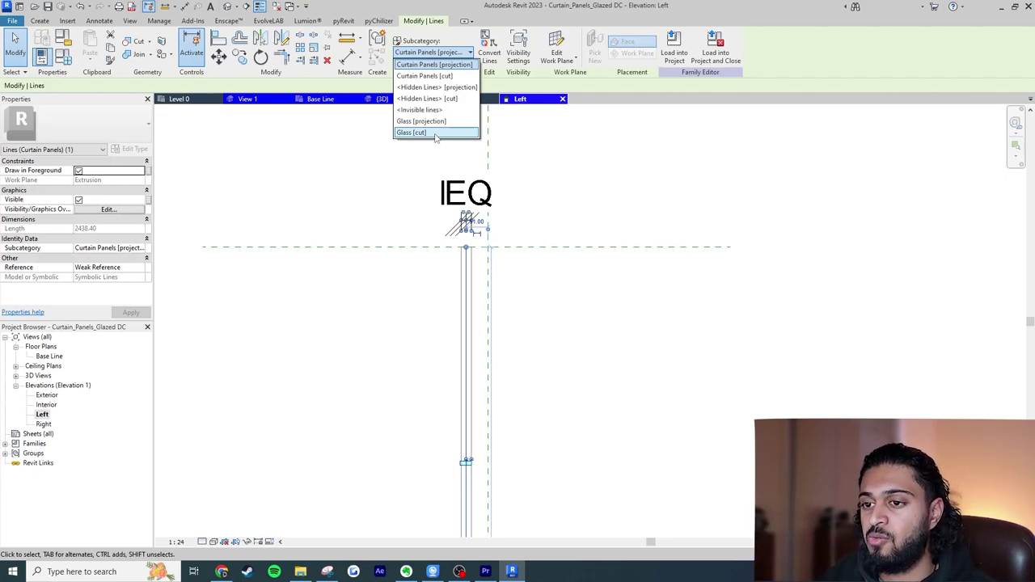
{"action": "left_click", "coordinate": [420, 133]}
{"action": "left_click", "coordinate": [568, 209]}
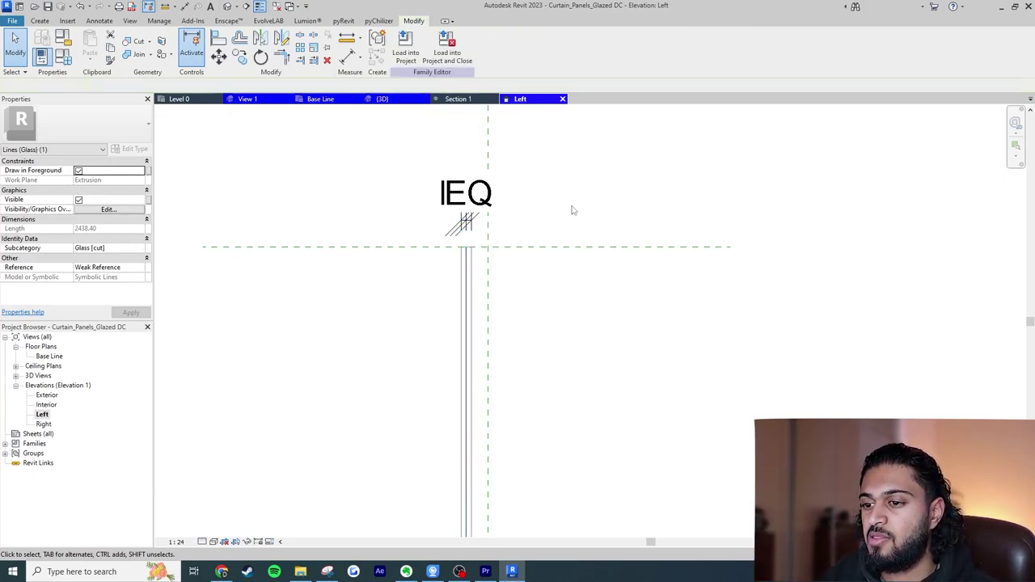
Set the family's Offset parameter formula to Thickness / 2 in the family types and apply it.
{"action": "left_click", "coordinate": [68, 63]}
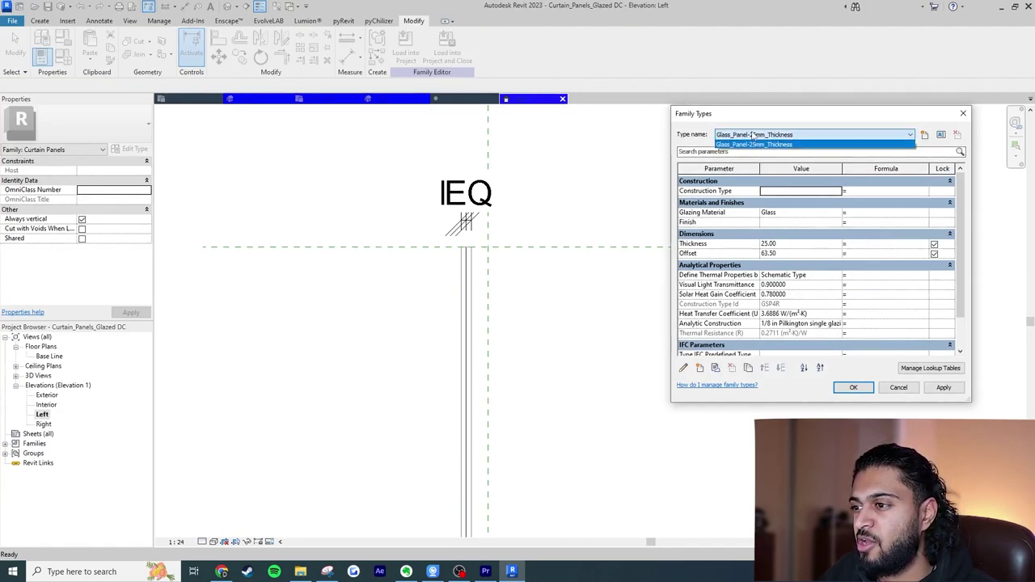
{"action": "left_click", "coordinate": [785, 244]}
{"action": "double_click", "coordinate": [786, 243]}
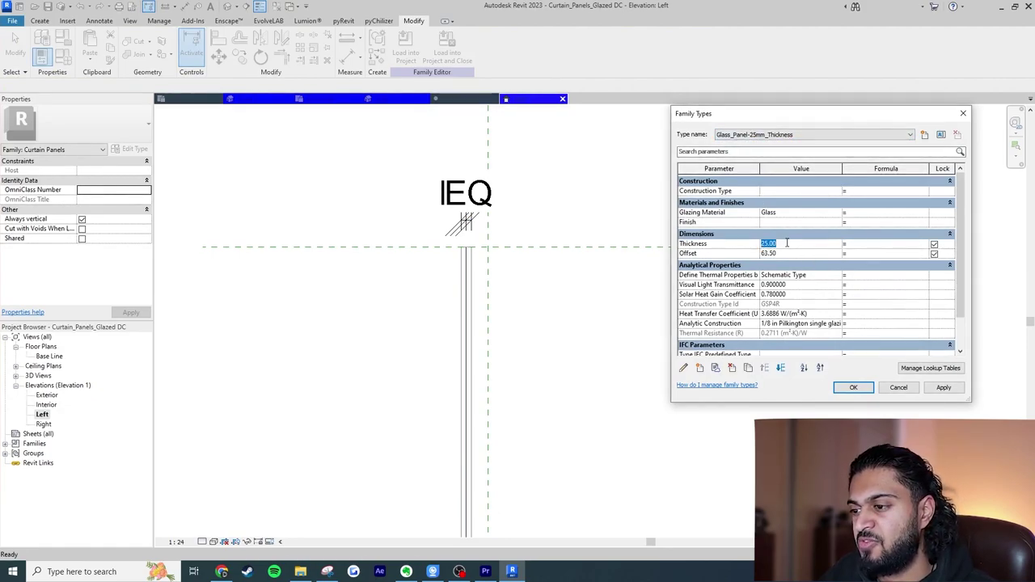
{"action": "double_click", "coordinate": [788, 254]}
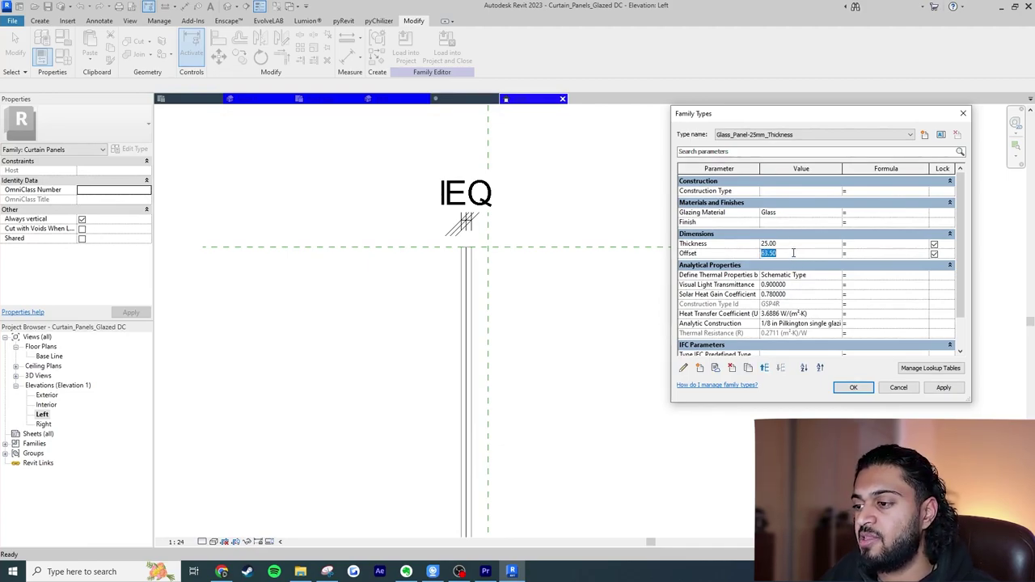
{"action": "left_click", "coordinate": [871, 256]}
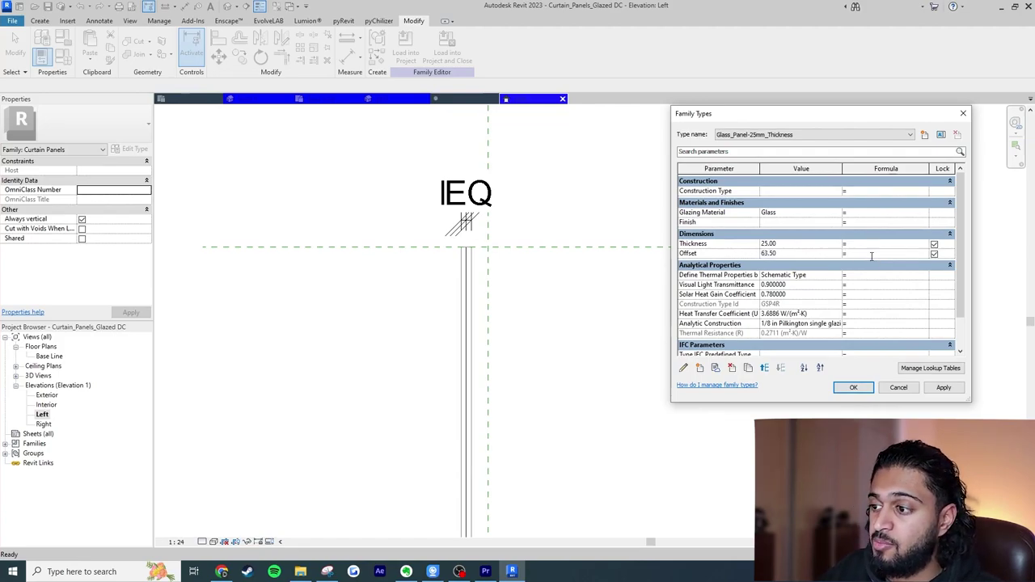
{"action": "type", "text": "Thickne"}
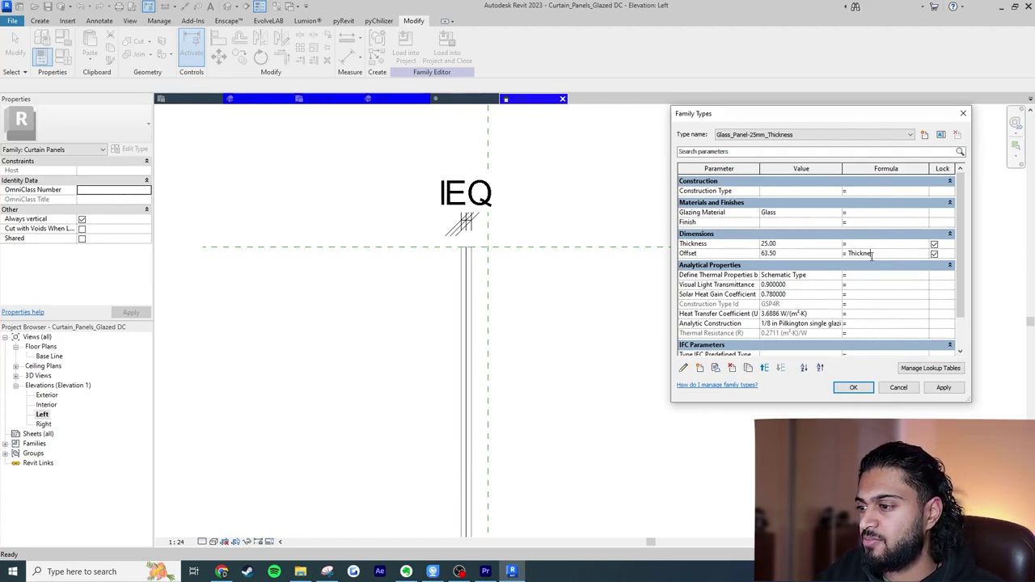
{"action": "type", "text": "ss / 2"}
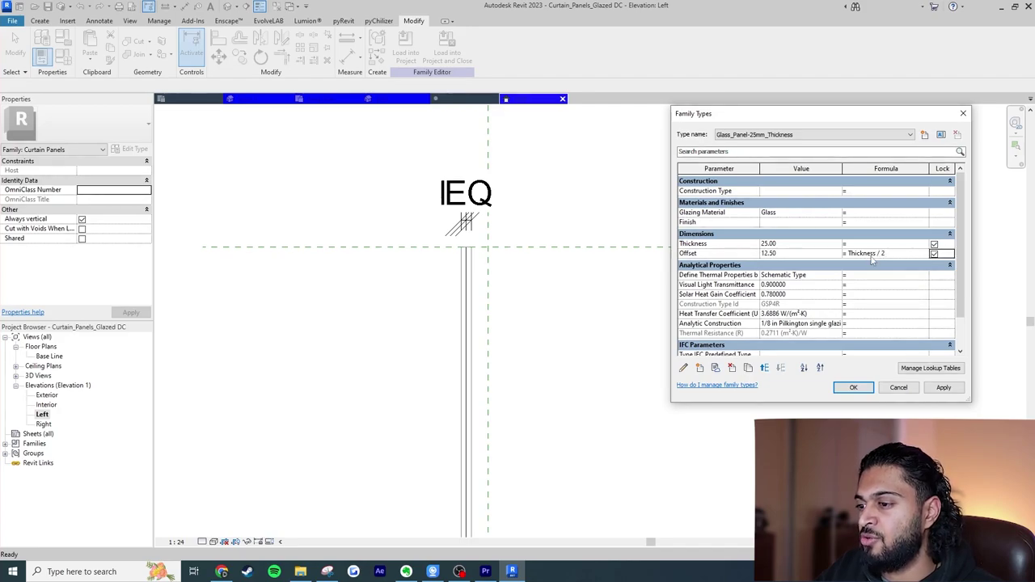
{"action": "left_click", "coordinate": [717, 255]}
{"action": "left_click", "coordinate": [715, 245]}
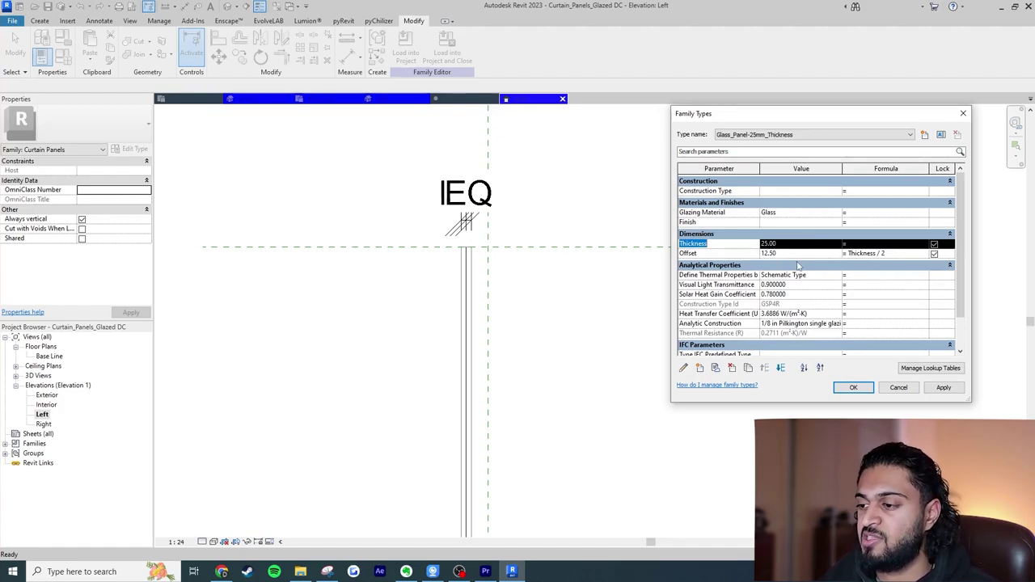
{"action": "left_click", "coordinate": [857, 252]}
{"action": "left_click", "coordinate": [853, 388]}
Load the edited glazed panel family into the project and check the glazing line between the mullions in Section 1.
{"action": "left_click", "coordinate": [405, 47]}
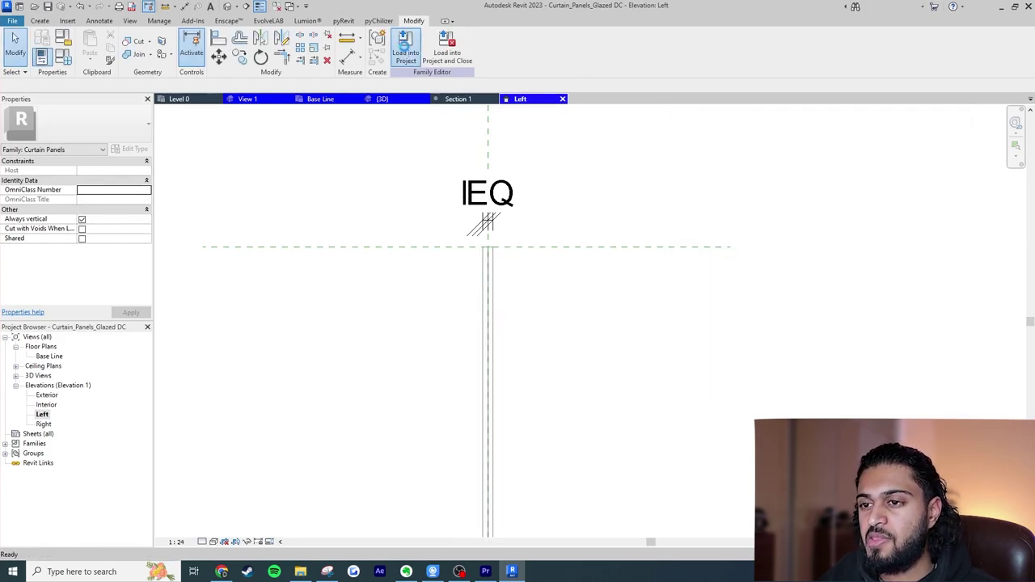
{"action": "left_click", "coordinate": [501, 259]}
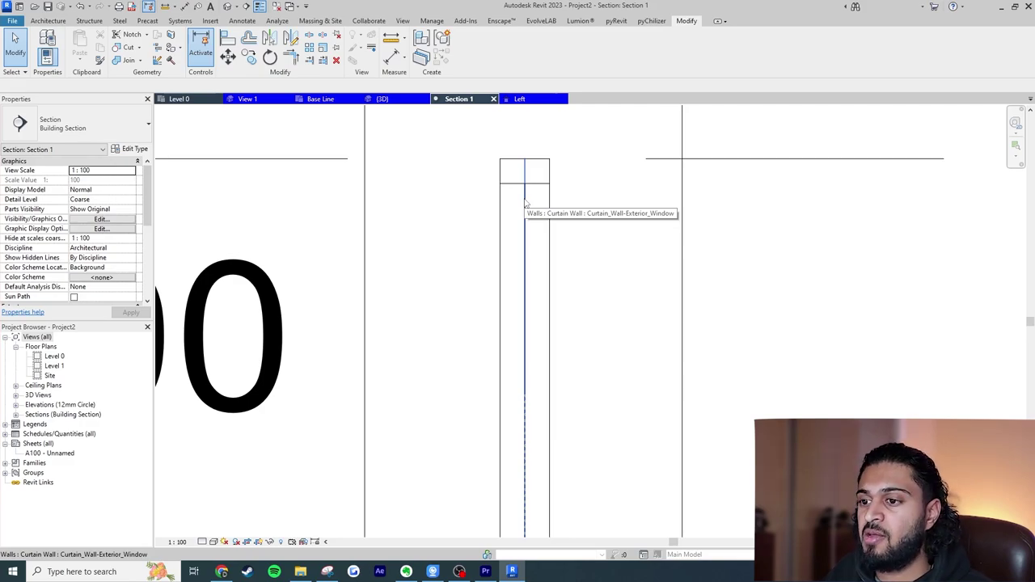
{"action": "left_click", "coordinate": [525, 203]}
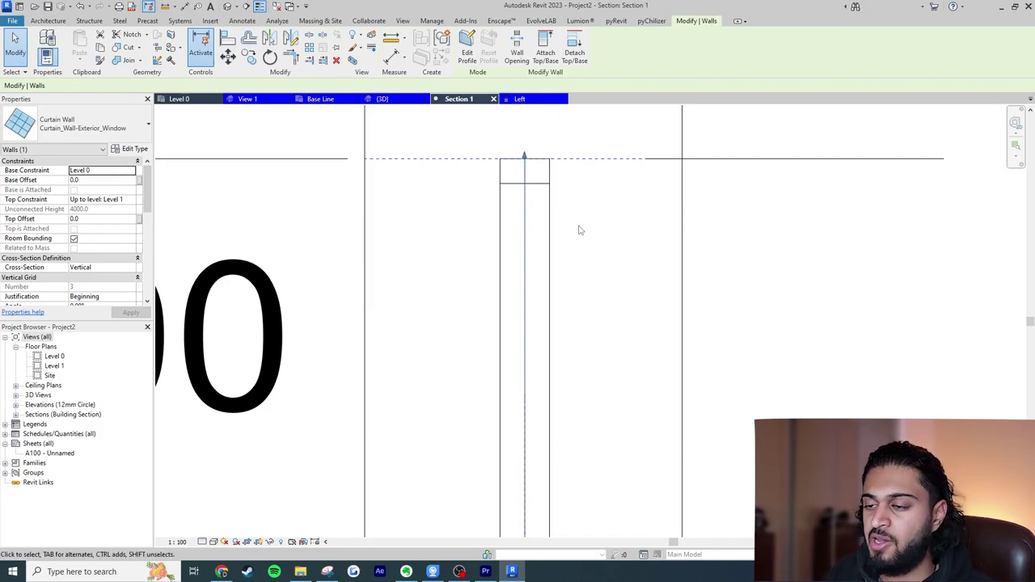
{"action": "scroll", "coordinate": [665, 268], "scroll_direction": "down", "scroll_amount": 3}
{"action": "left_click", "coordinate": [753, 318]}
{"action": "scroll", "coordinate": [674, 258], "scroll_direction": "down", "scroll_amount": 3}
{"action": "middle_click_drag", "start_coordinate": [674, 258], "coordinate": [628, 218]}
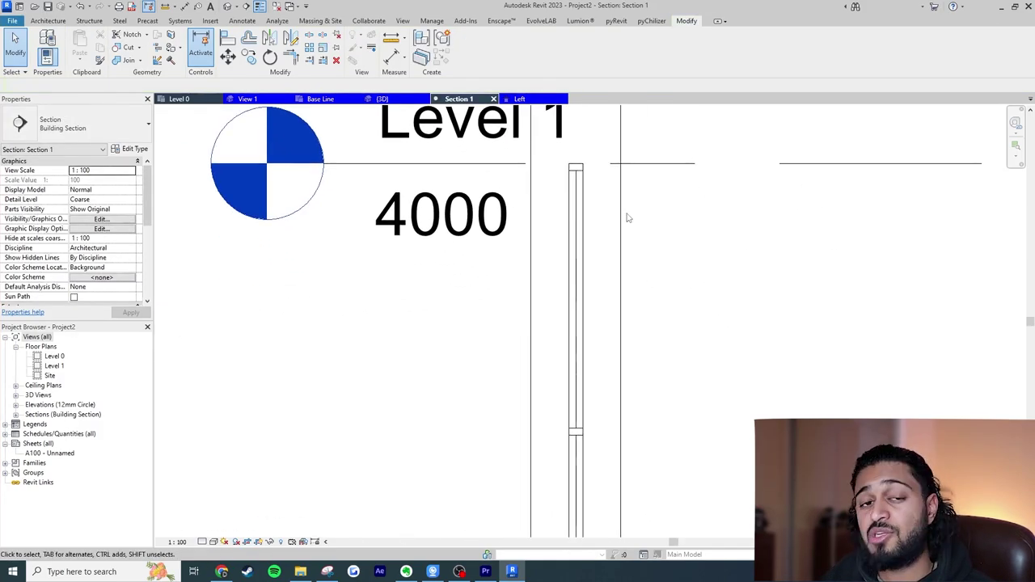
Examine the glass panels' position within the mullions in the 3D view and open the Level 0 floor plan.
{"action": "left_click", "coordinate": [231, 6]}
{"action": "scroll", "coordinate": [653, 458], "scroll_direction": "up", "scroll_amount": 6}
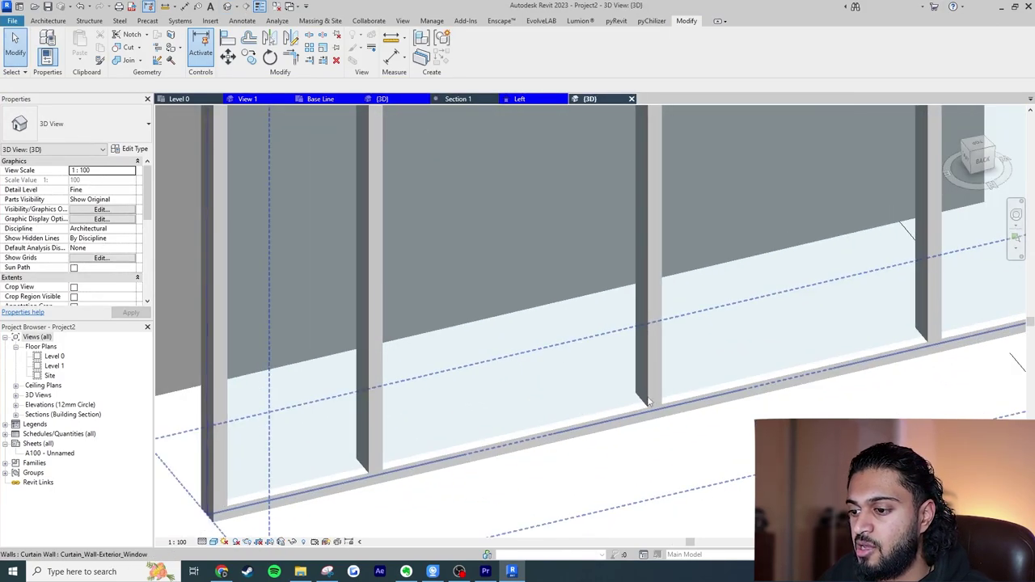
{"action": "left_click", "coordinate": [669, 428]}
{"action": "middle_click_drag", "start_coordinate": [671, 429], "coordinate": [439, 490], "text": "shift"}
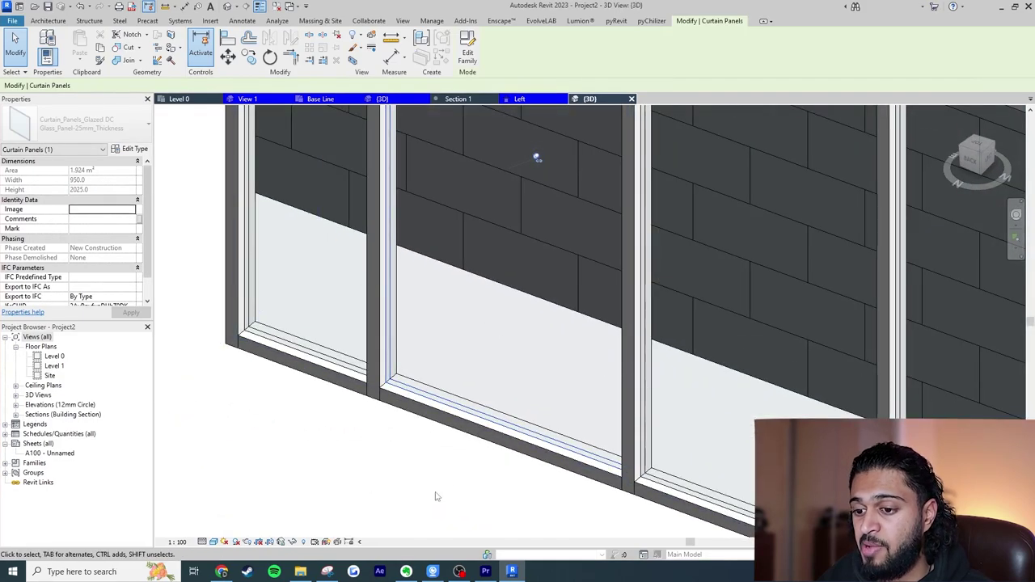
{"action": "scroll", "coordinate": [433, 505], "scroll_direction": "down", "scroll_amount": 8}
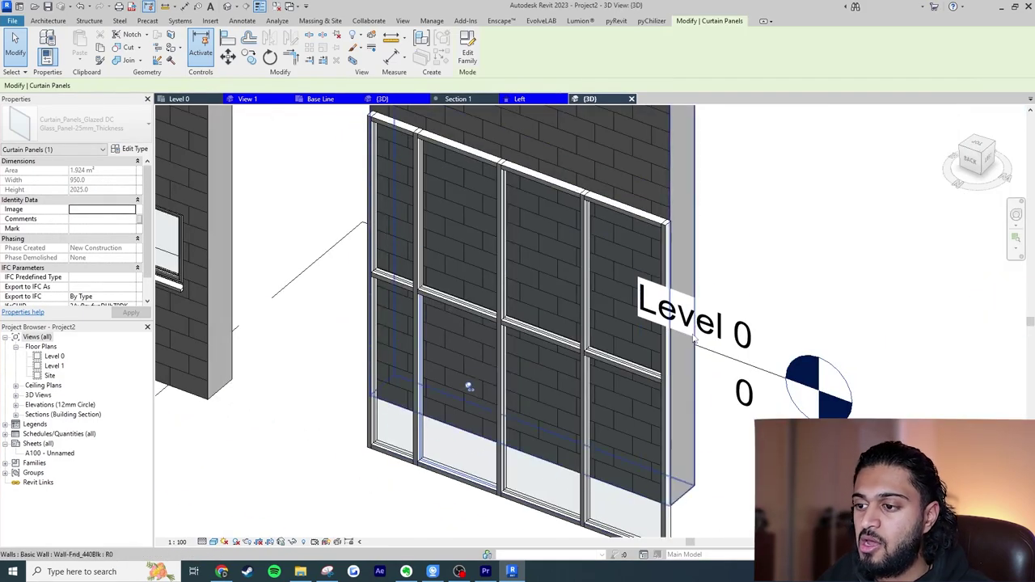
{"action": "left_click", "coordinate": [822, 317]}
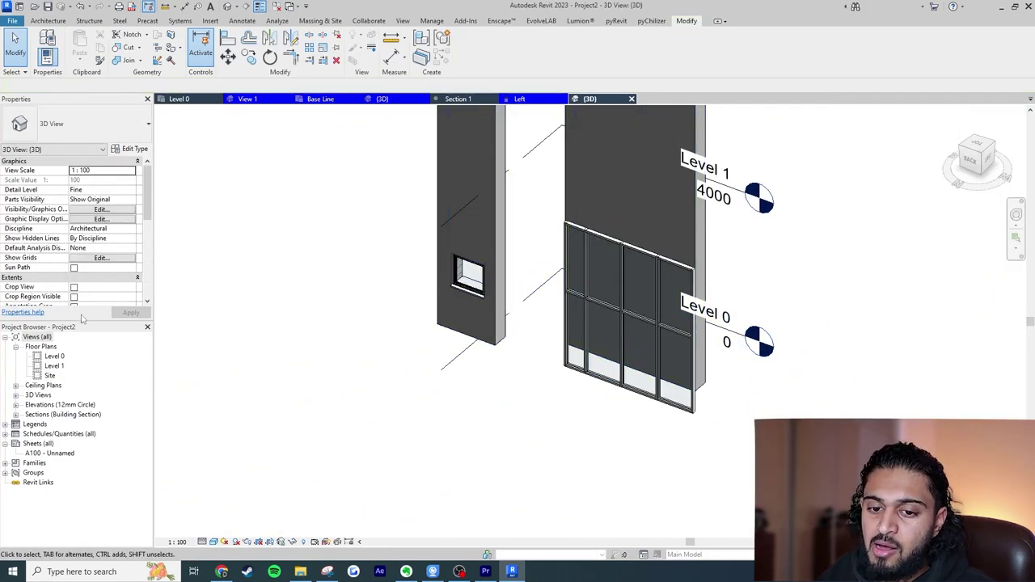
{"action": "left_click", "coordinate": [54, 357]}
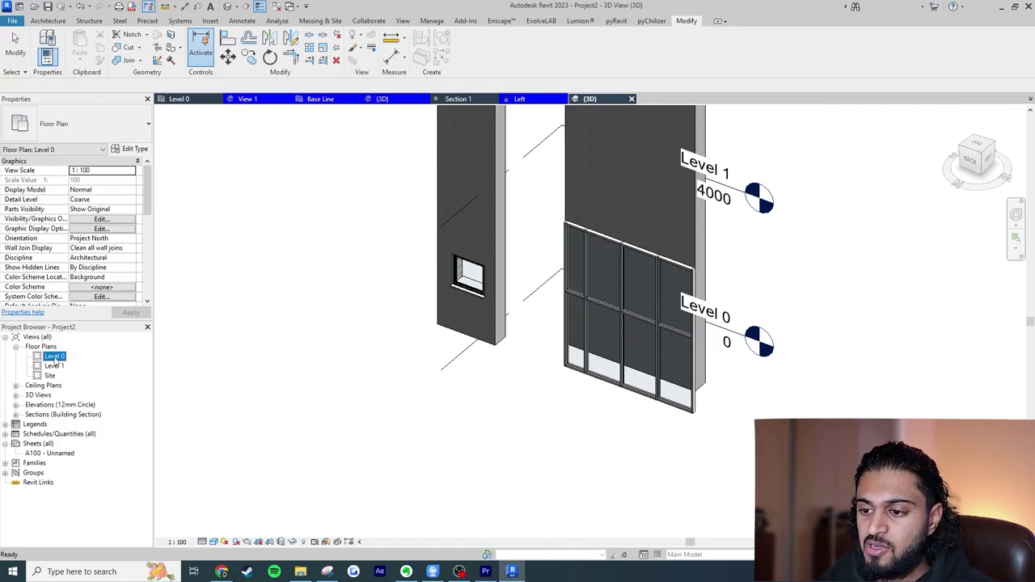
Delete the Section 1 marker crossing the curtain wall in the Level 0 floor plan.
{"action": "double_click", "coordinate": [54, 356]}
{"action": "scroll", "coordinate": [529, 311], "scroll_direction": "down", "scroll_amount": 4}
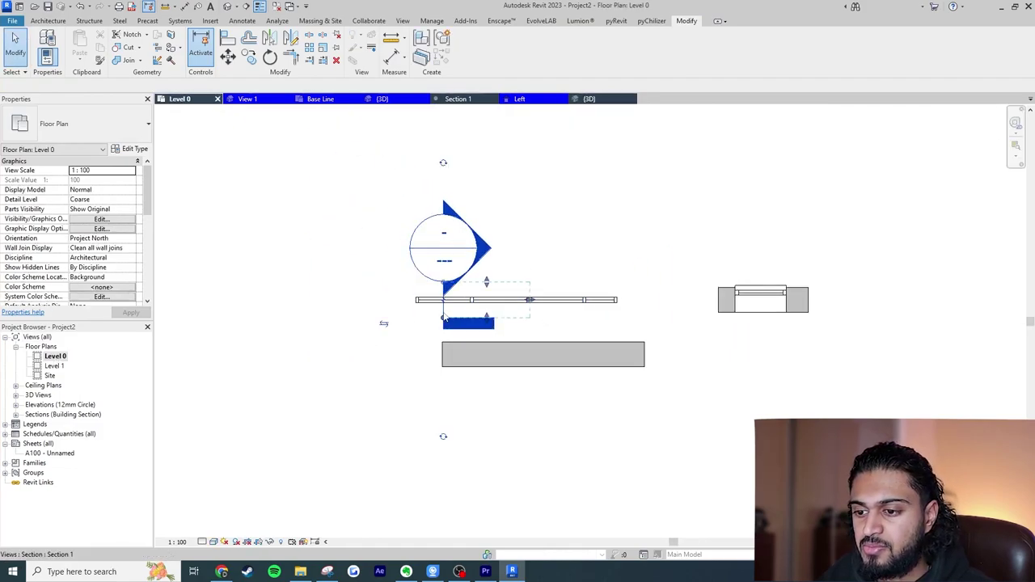
{"action": "left_click", "coordinate": [444, 317]}
{"action": "key", "text": "Delete"}
{"action": "left_click", "coordinate": [557, 320]}
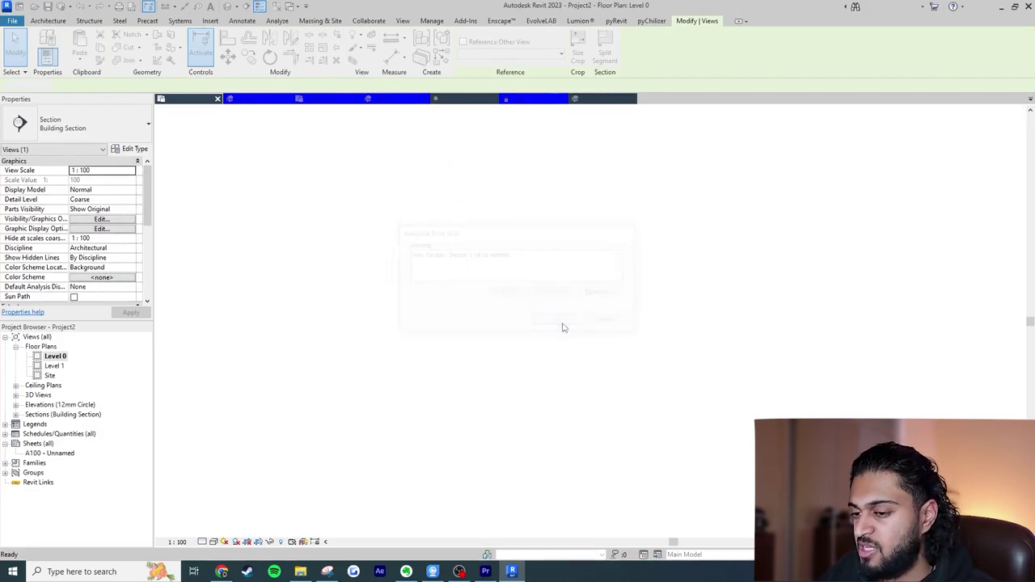
Draw a Curtain_Wall-Exterior_Window wall about 1420 mm long embedded along the centreline of the solid wall.
{"action": "left_click", "coordinate": [506, 300]}
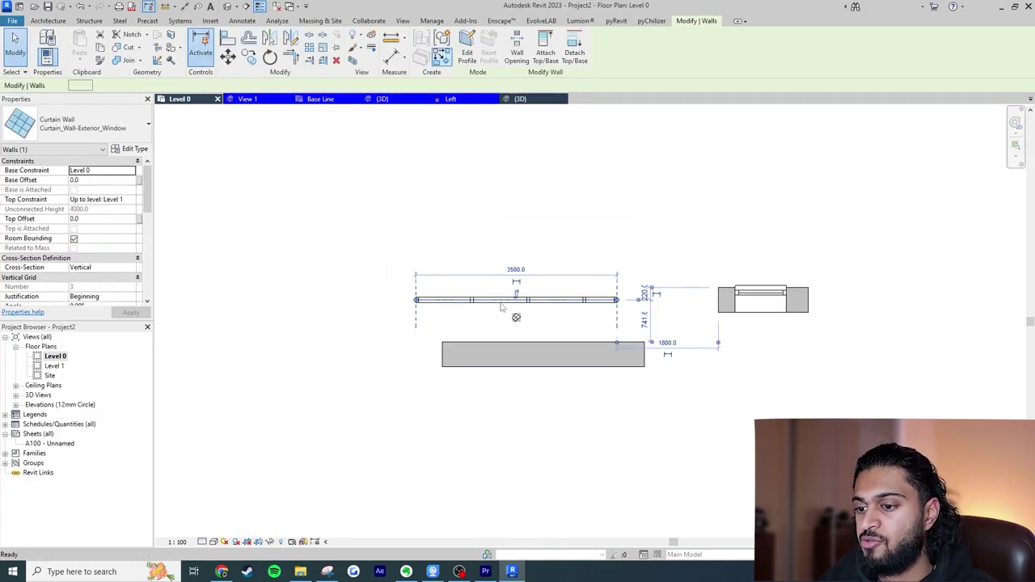
{"action": "scroll", "coordinate": [499, 338], "scroll_direction": "up", "scroll_amount": 2}
{"action": "key", "text": "w"}
{"action": "key", "text": "a"}
{"action": "left_click", "coordinate": [461, 361]}
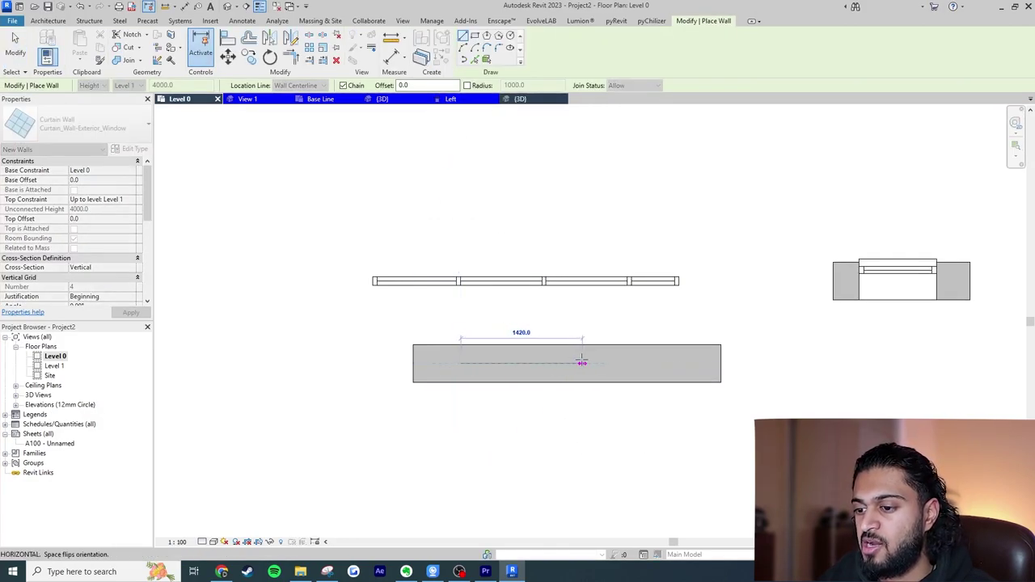
{"action": "left_click", "coordinate": [581, 362]}
{"action": "key", "text": "Escape"}
{"action": "key", "text": "Escape"}
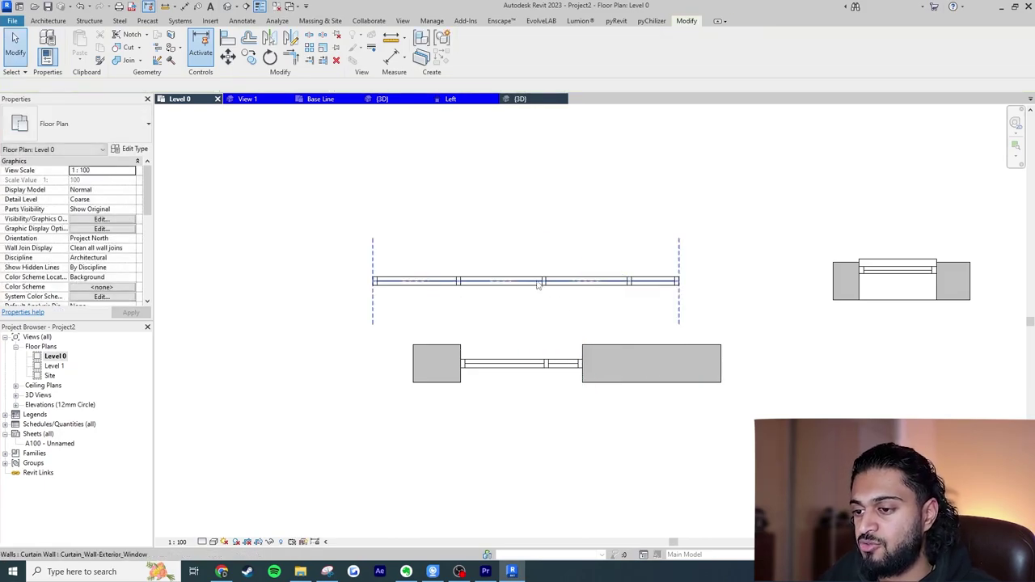
Delete the free-standing curtain wall and extend the embedded curtain wall's end further along the solid wall.
{"action": "middle_click_drag", "start_coordinate": [561, 354], "coordinate": [529, 366]}
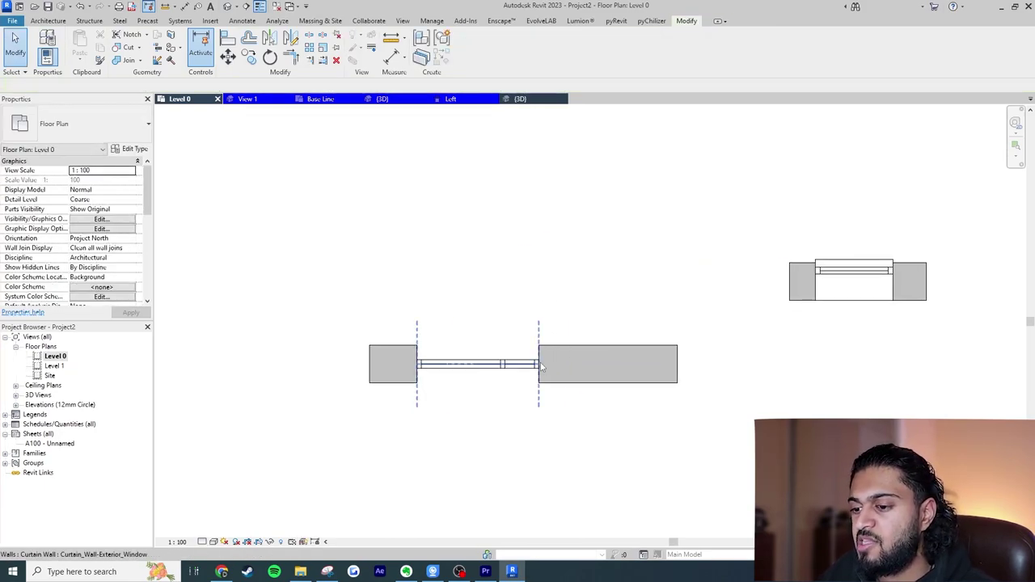
{"action": "left_click", "coordinate": [541, 367]}
{"action": "scroll", "coordinate": [461, 396], "scroll_direction": "up", "scroll_amount": 2}
{"action": "key", "text": "m"}
{"action": "key", "text": "v"}
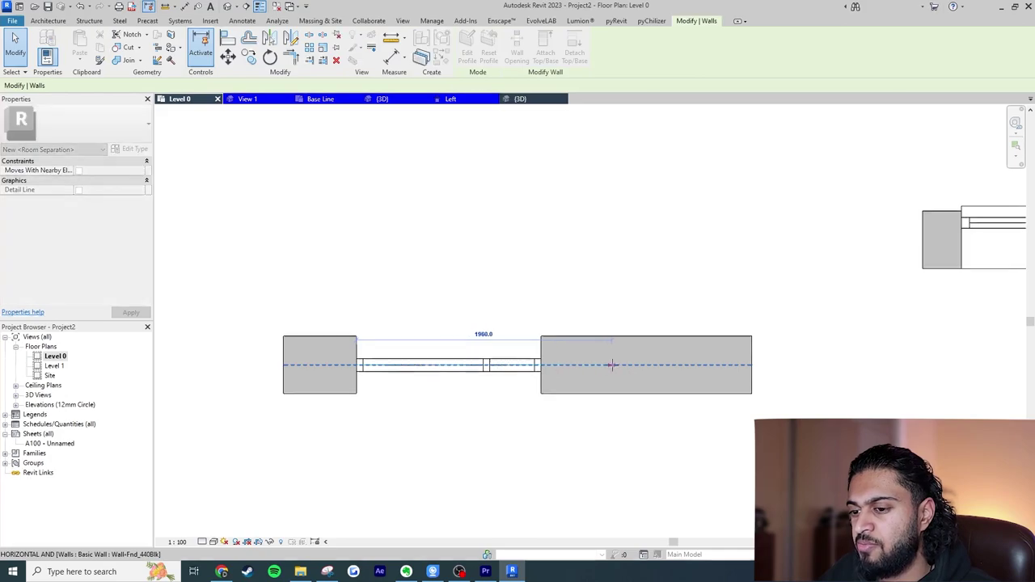
{"action": "left_click", "coordinate": [687, 346]}
{"action": "key", "text": "Escape"}
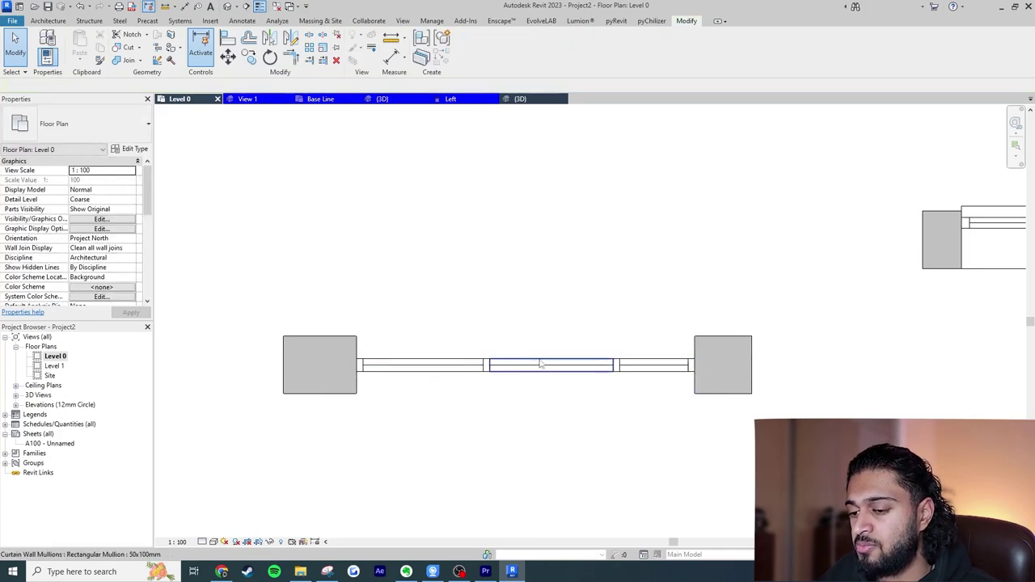
Unpin the end glass panel of the embedded curtain wall and review the types available for it.
{"action": "key", "text": "Tab"}
{"action": "left_click", "coordinate": [454, 373]}
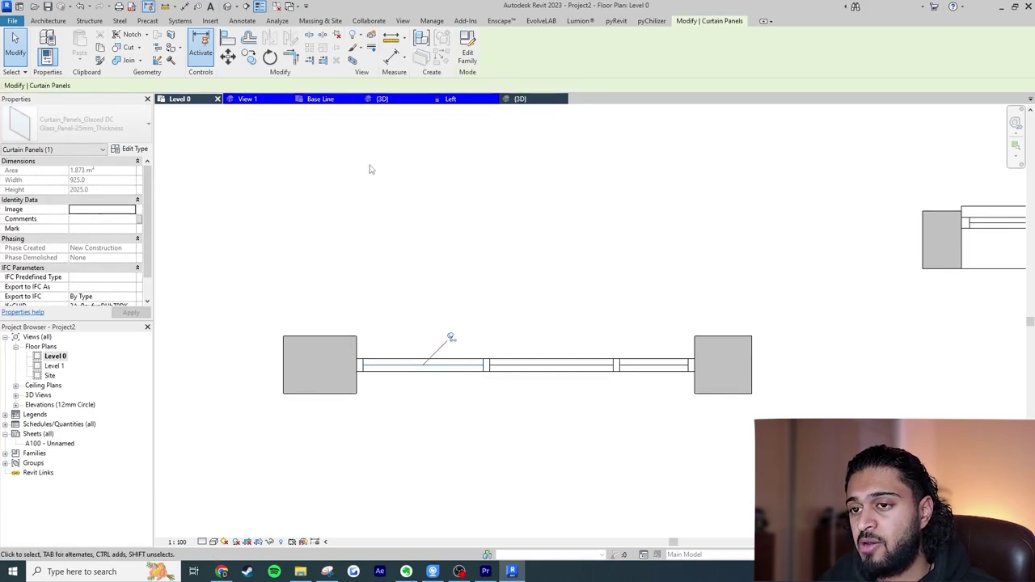
{"action": "left_click", "coordinate": [80, 123]}
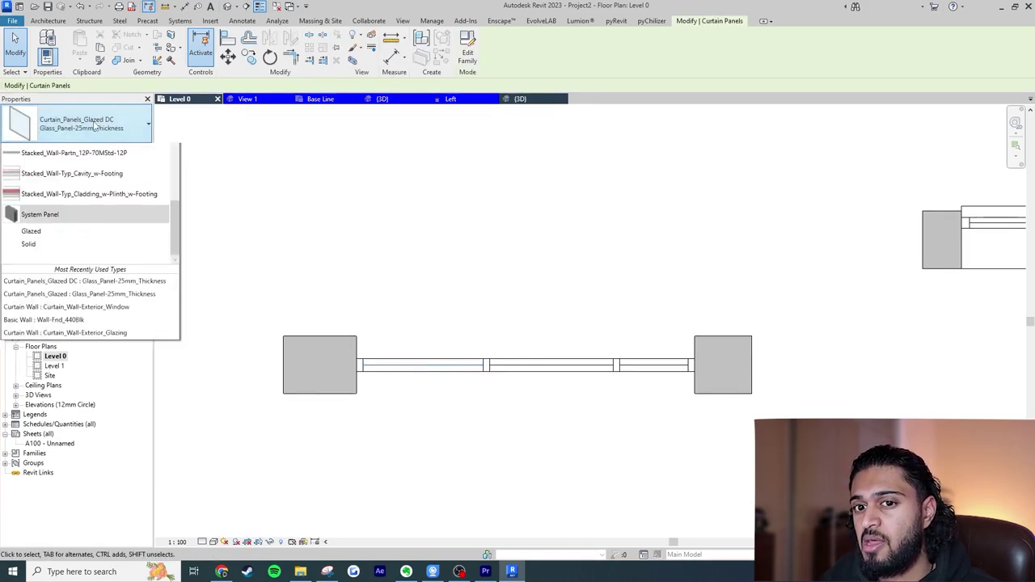
{"action": "scroll", "coordinate": [177, 330], "scroll_direction": "up", "scroll_amount": 5}
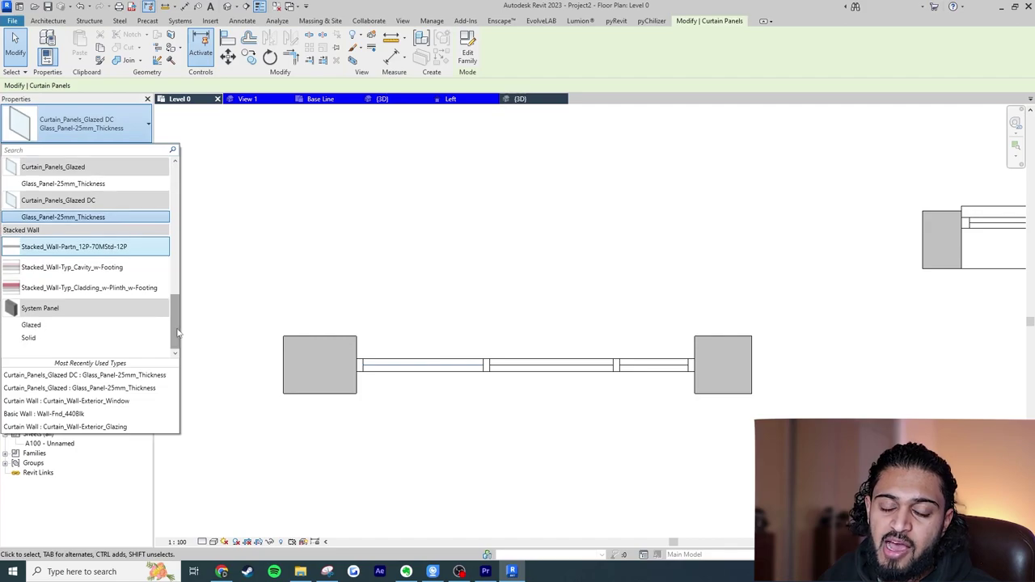
{"action": "scroll", "coordinate": [122, 310], "scroll_direction": "up", "scroll_amount": 5}
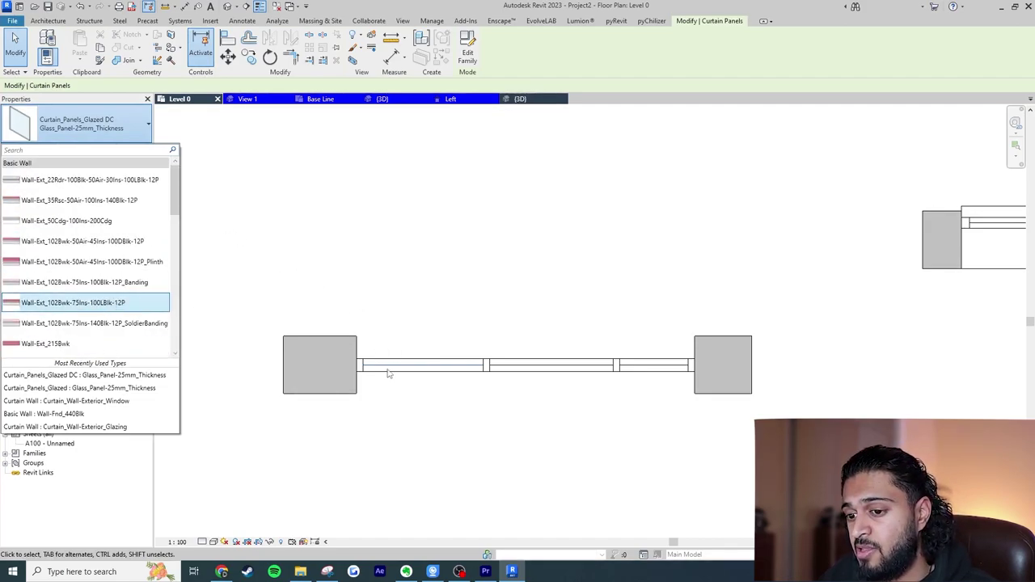
{"action": "scroll", "coordinate": [178, 201], "scroll_direction": "down", "scroll_amount": 6}
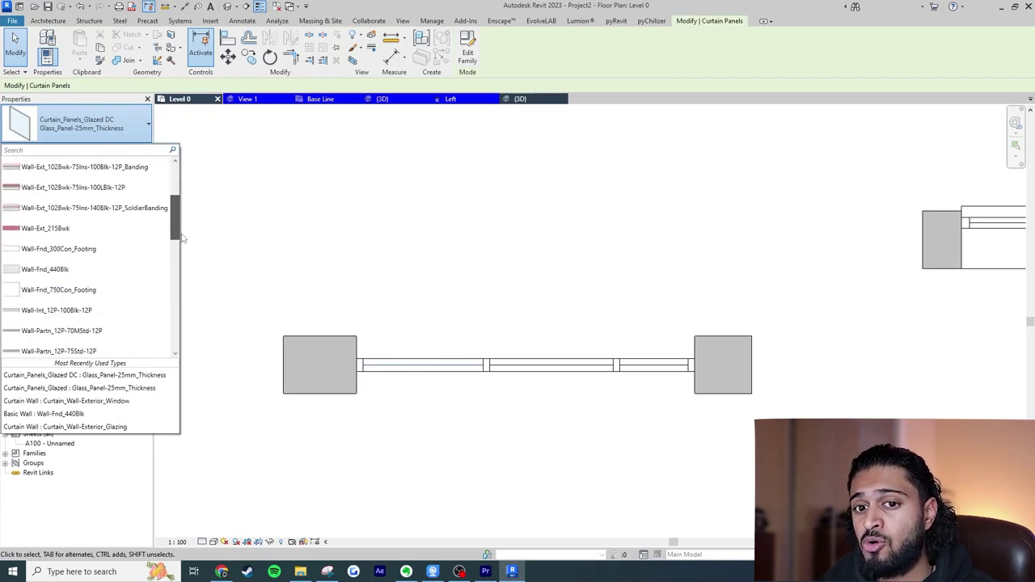
{"action": "left_click", "coordinate": [321, 205]}
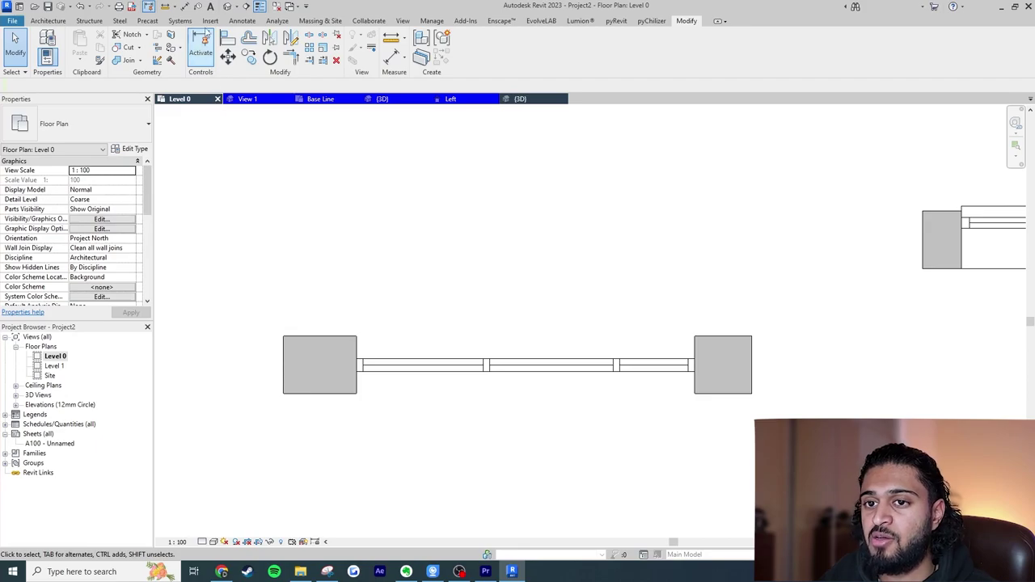
Load the Doors_Sgl_Glass_1 family from the Curtain Wall Panels category of the Autodesk library.
{"action": "left_click", "coordinate": [210, 20]}
{"action": "left_click", "coordinate": [456, 55]}
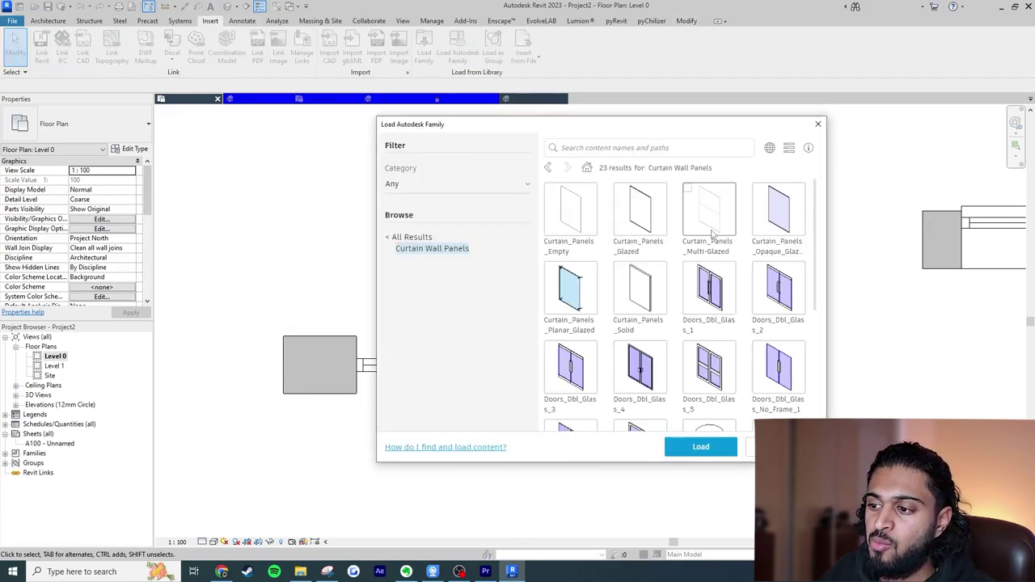
{"action": "left_click_drag", "start_coordinate": [817, 237], "coordinate": [826, 333]}
{"action": "left_click", "coordinate": [779, 266]}
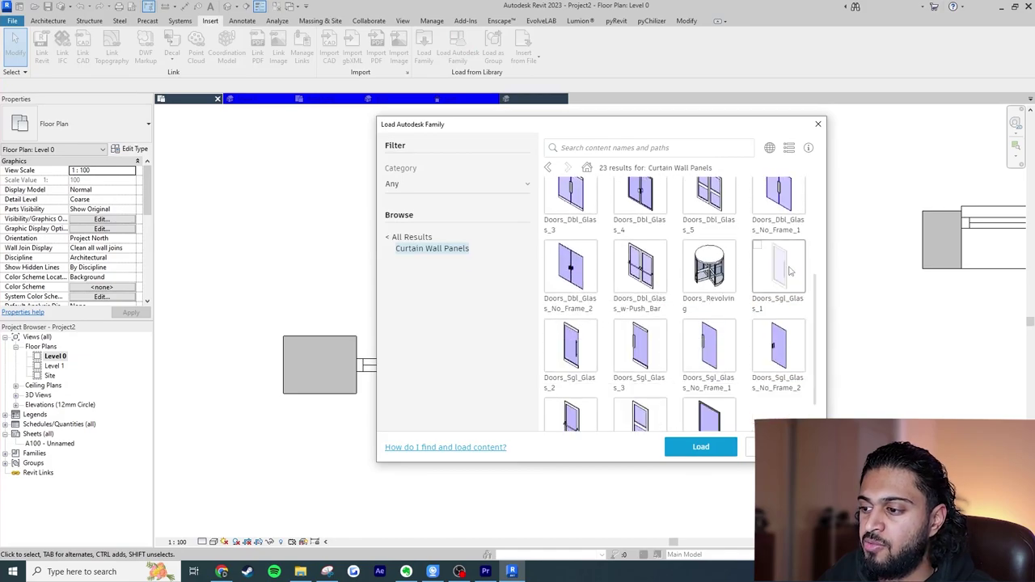
{"action": "left_click", "coordinate": [700, 446]}
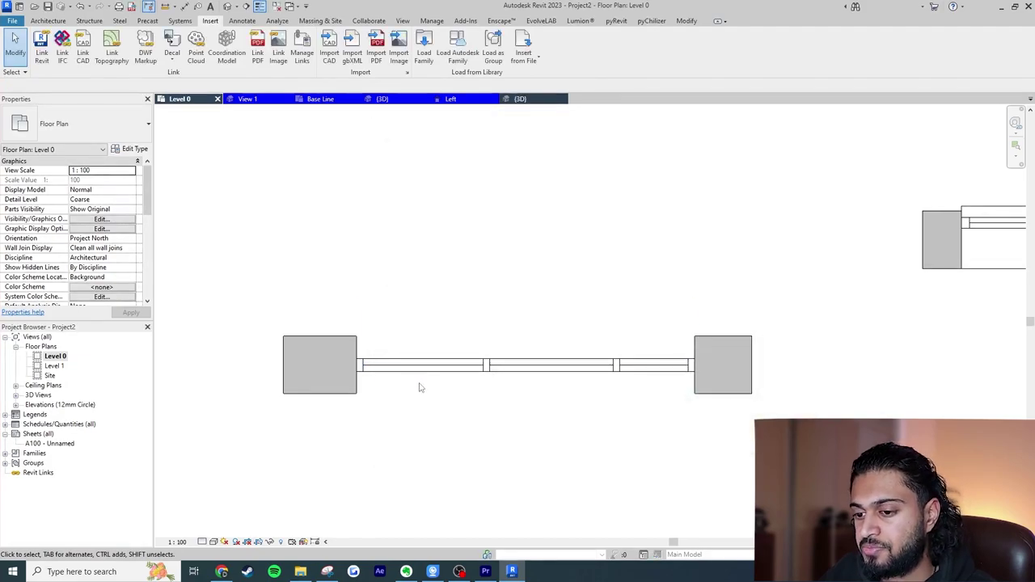
Change the unpinned glass panel to Doors_Sgl_Glass_1 : Glass_Panel-12mm_Thickness and flip the door's hinge side.
{"action": "left_click", "coordinate": [409, 370]}
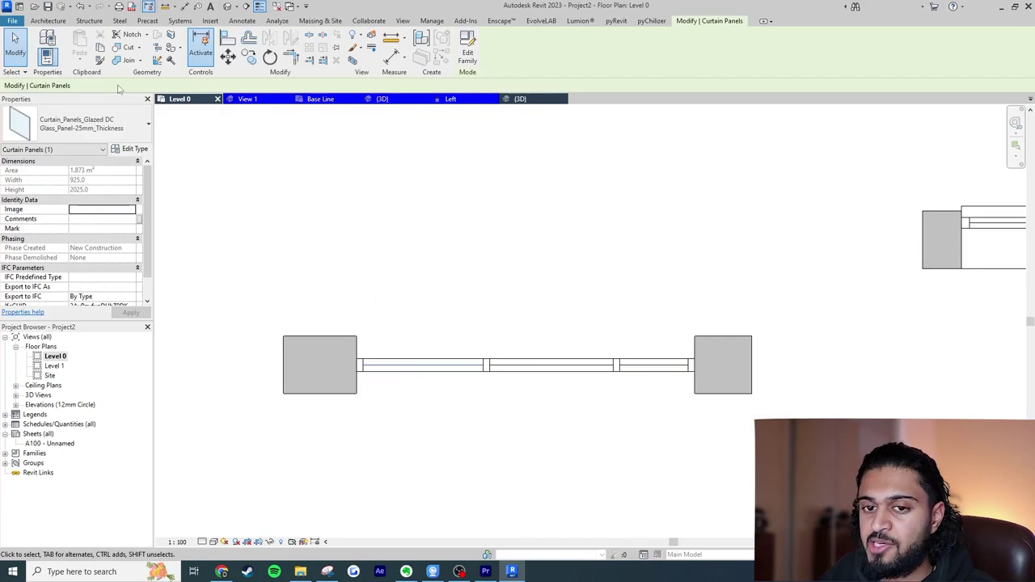
{"action": "left_click", "coordinate": [81, 123]}
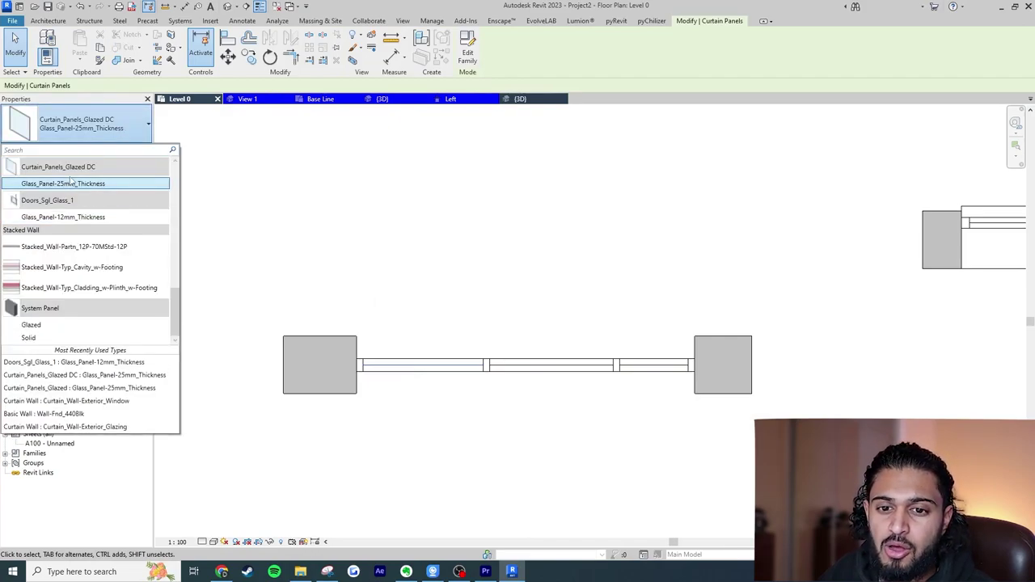
{"action": "left_click", "coordinate": [60, 216]}
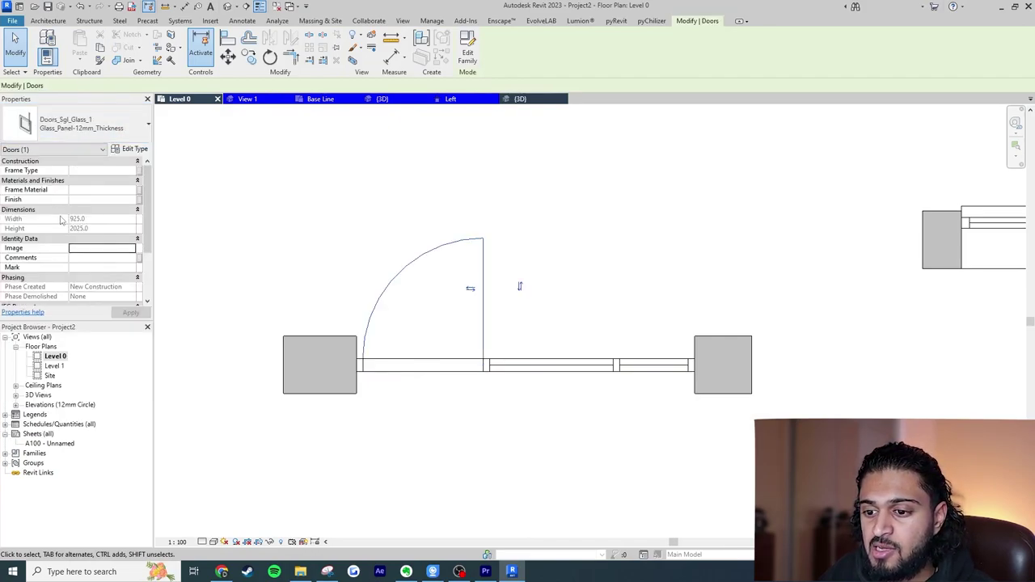
{"action": "left_click", "coordinate": [472, 291]}
{"action": "left_click", "coordinate": [482, 219]}
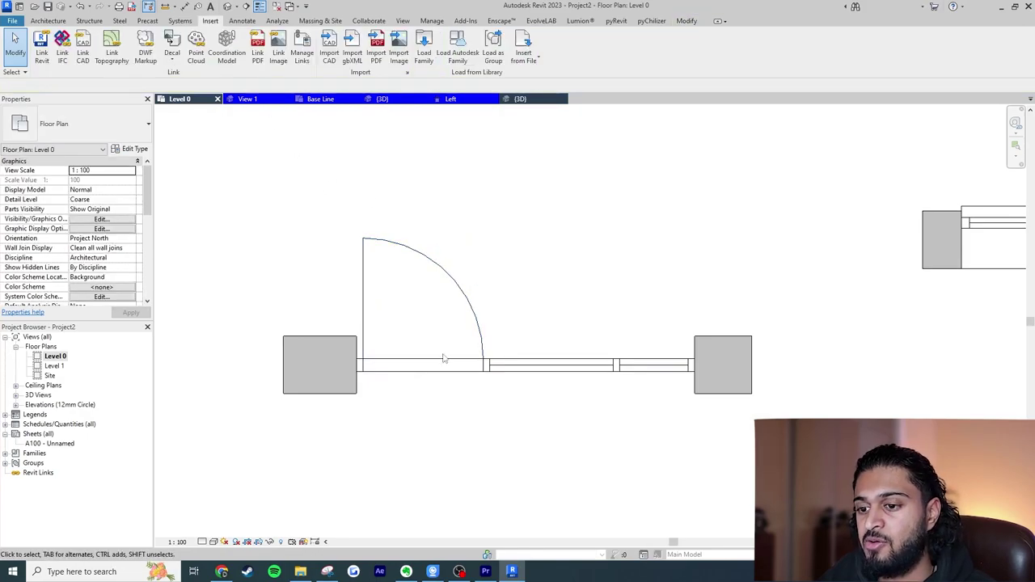
Examine the 50x100mm mullion running across the door threshold in plan and in the 3D view.
{"action": "middle_click_drag", "start_coordinate": [530, 307], "coordinate": [487, 312]}
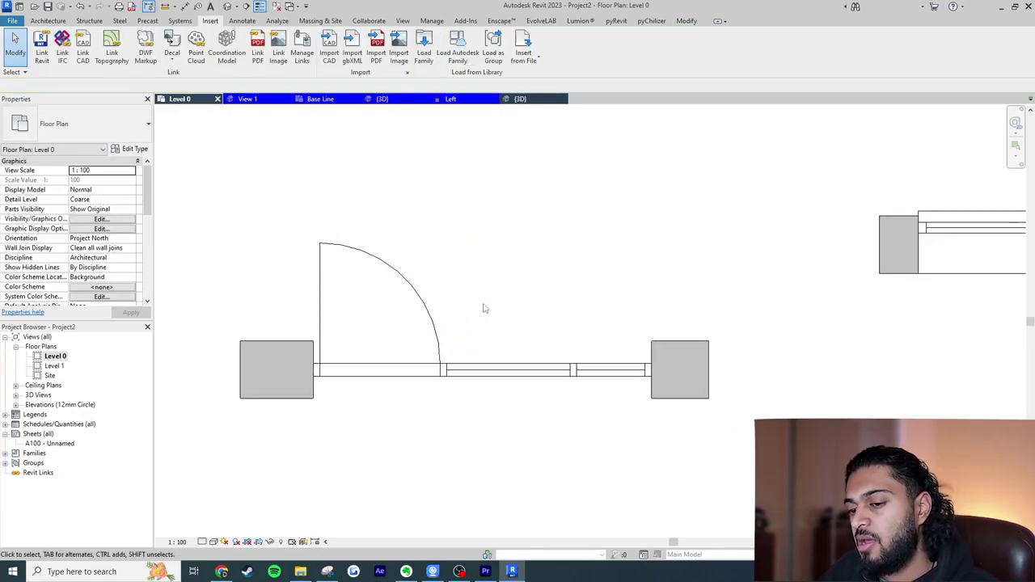
{"action": "left_click", "coordinate": [396, 371]}
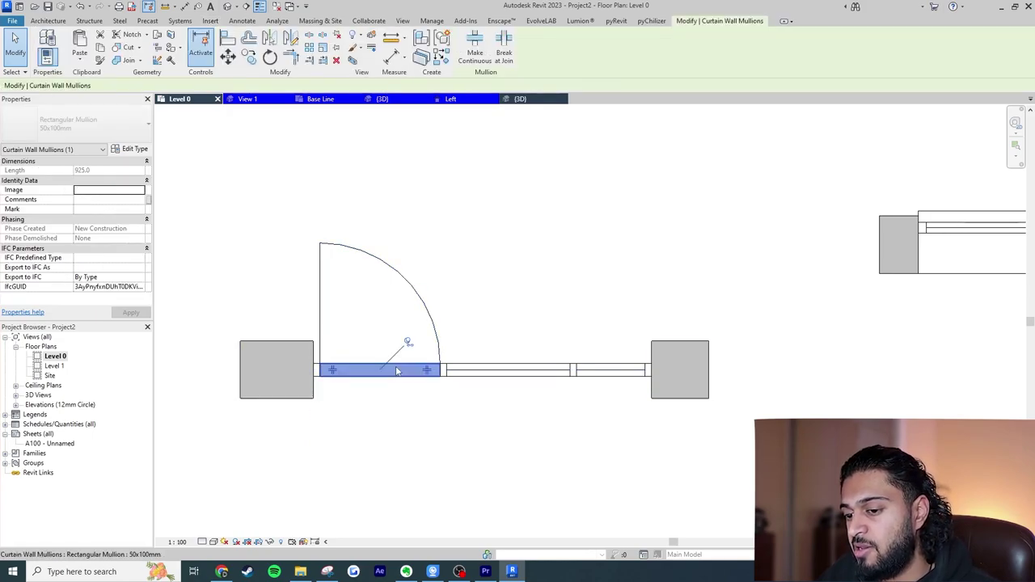
{"action": "middle_click_drag", "start_coordinate": [522, 319], "coordinate": [545, 331]}
{"action": "left_click", "coordinate": [545, 331]}
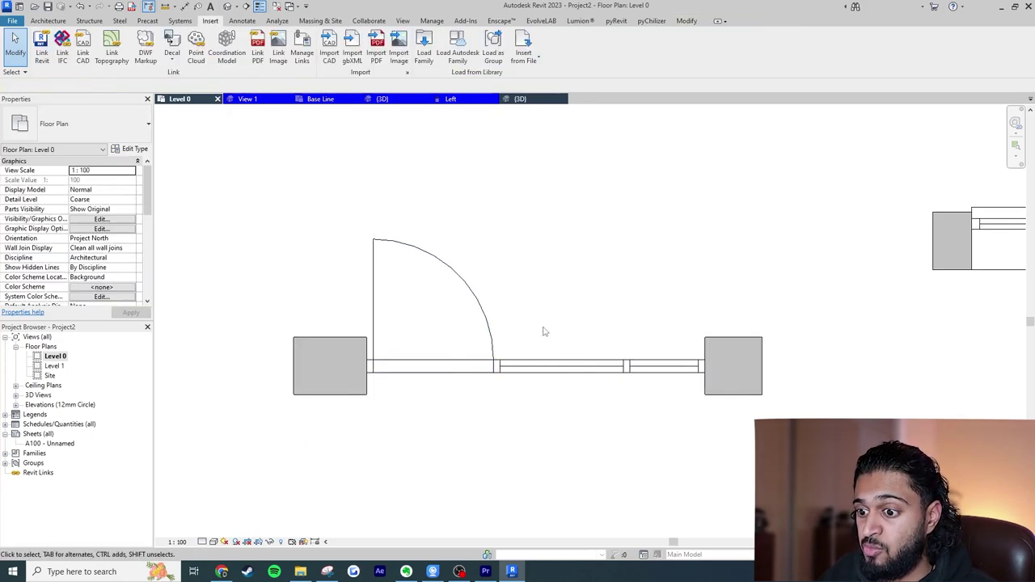
{"action": "left_click", "coordinate": [453, 365]}
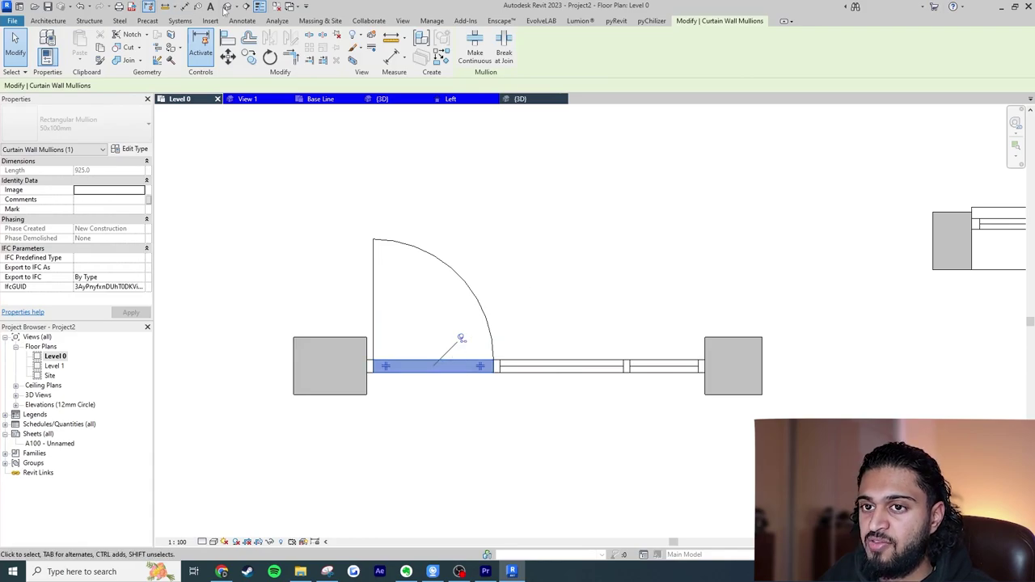
{"action": "left_click", "coordinate": [226, 6]}
{"action": "scroll", "coordinate": [565, 364], "scroll_direction": "up", "scroll_amount": 4}
{"action": "middle_click_drag", "start_coordinate": [700, 404], "coordinate": [619, 409]}
{"action": "scroll", "coordinate": [619, 408], "scroll_direction": "up", "scroll_amount": 3}
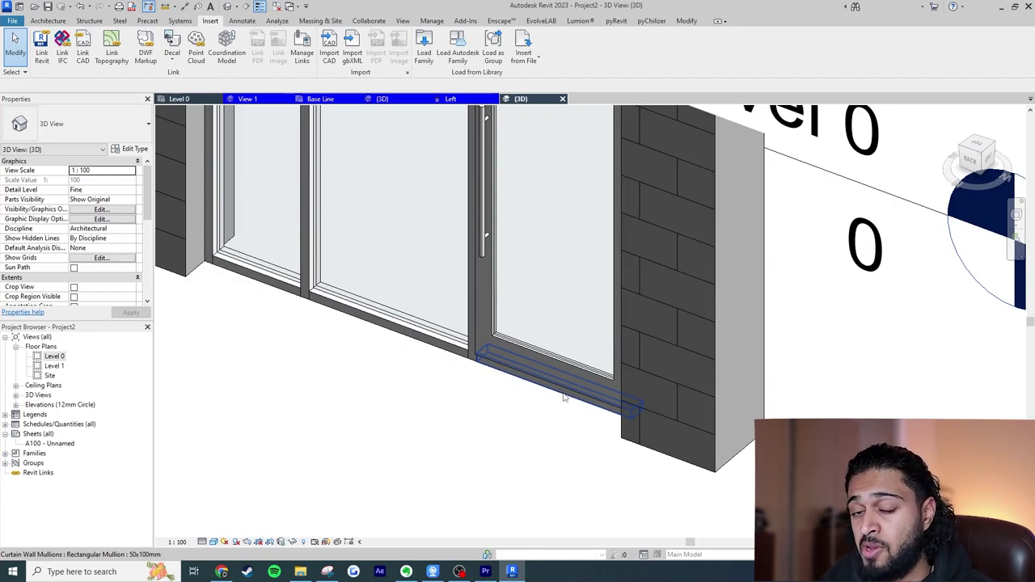
Unpin and delete the 50x100mm mullion beneath the glass door.
{"action": "left_click", "coordinate": [564, 397]}
{"action": "scroll", "coordinate": [564, 396], "scroll_direction": "down", "scroll_amount": 3}
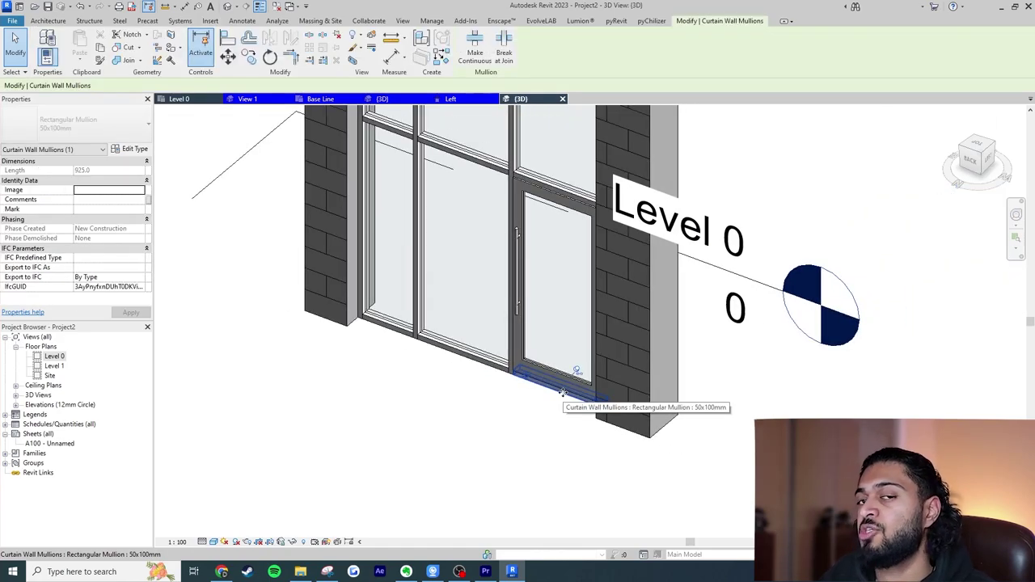
{"action": "middle_click_drag", "start_coordinate": [536, 318], "coordinate": [508, 382]}
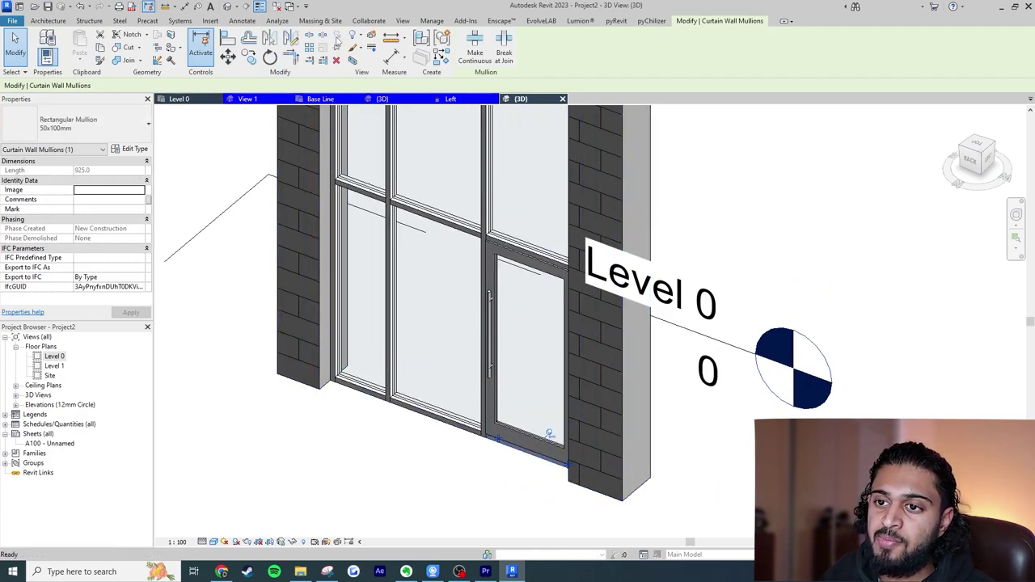
{"action": "left_click", "coordinate": [336, 61]}
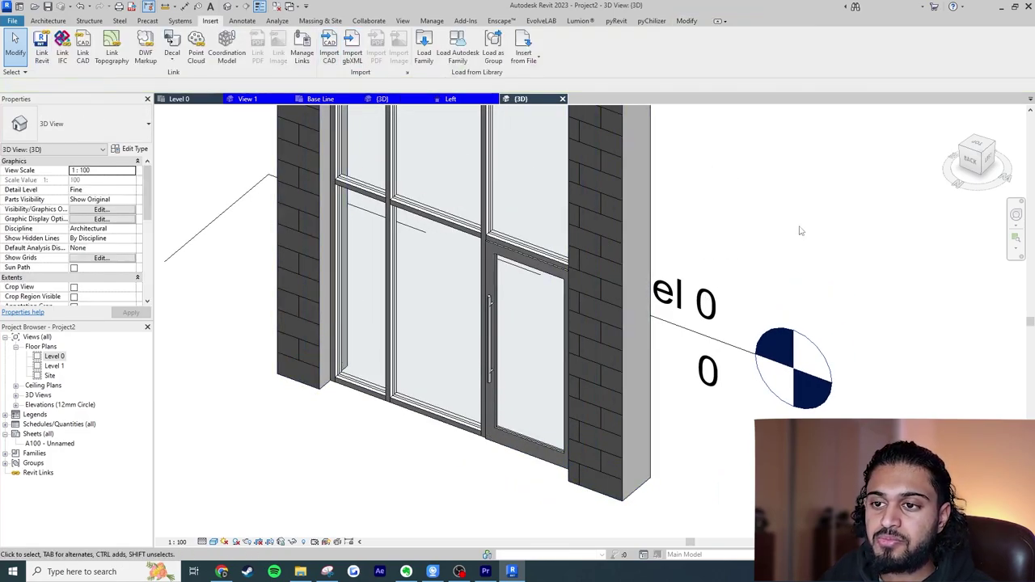
Check the door threshold and the remaining mullions in the Level 0 floor plan.
{"action": "double_click", "coordinate": [55, 355]}
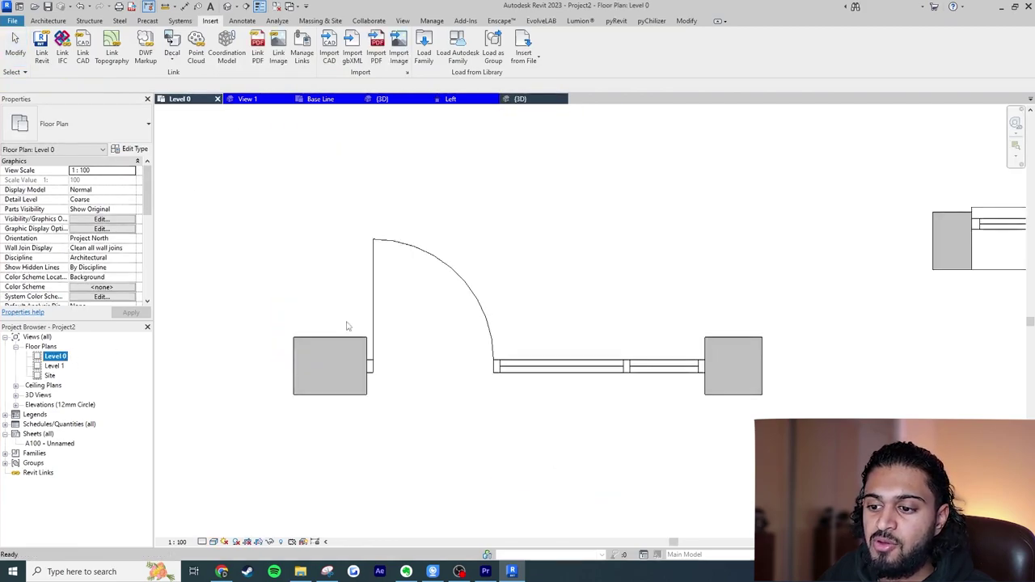
{"action": "middle_click_drag", "start_coordinate": [573, 288], "coordinate": [500, 330]}
{"action": "scroll", "coordinate": [495, 328], "scroll_direction": "down", "scroll_amount": 3}
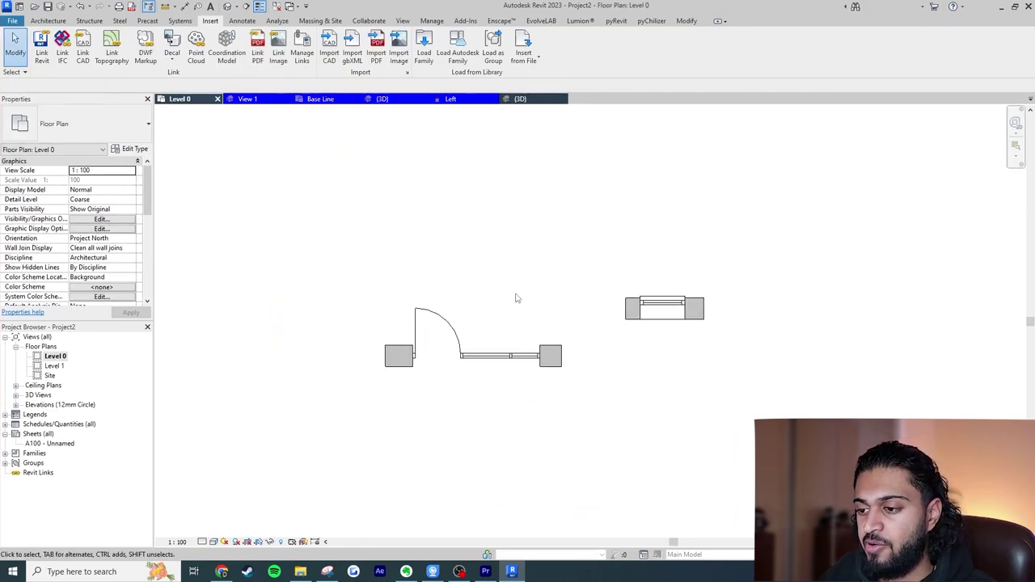
{"action": "scroll", "coordinate": [510, 351], "scroll_direction": "up", "scroll_amount": 3}
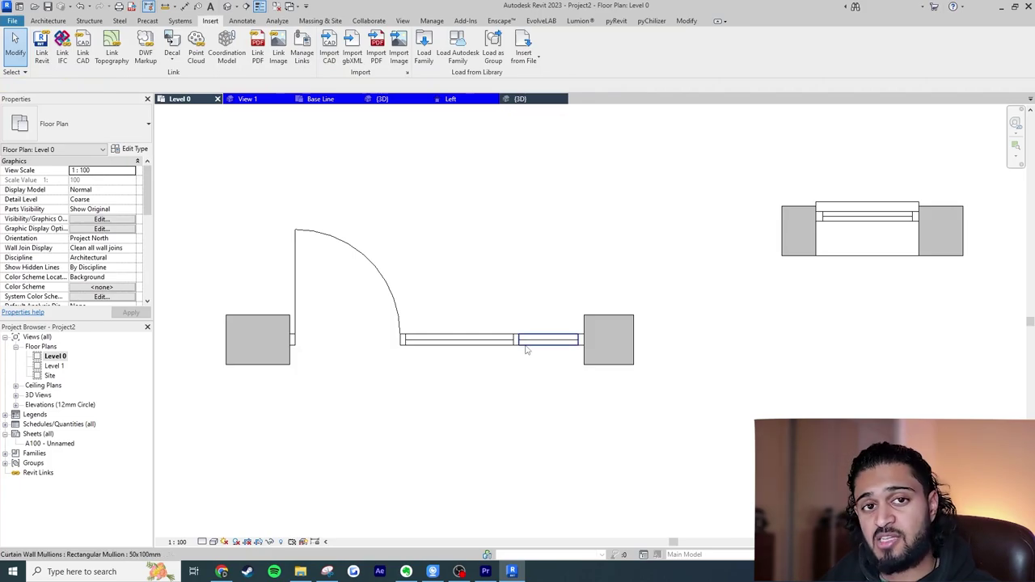
{"action": "left_click", "coordinate": [523, 348]}
{"action": "left_click", "coordinate": [506, 308]}
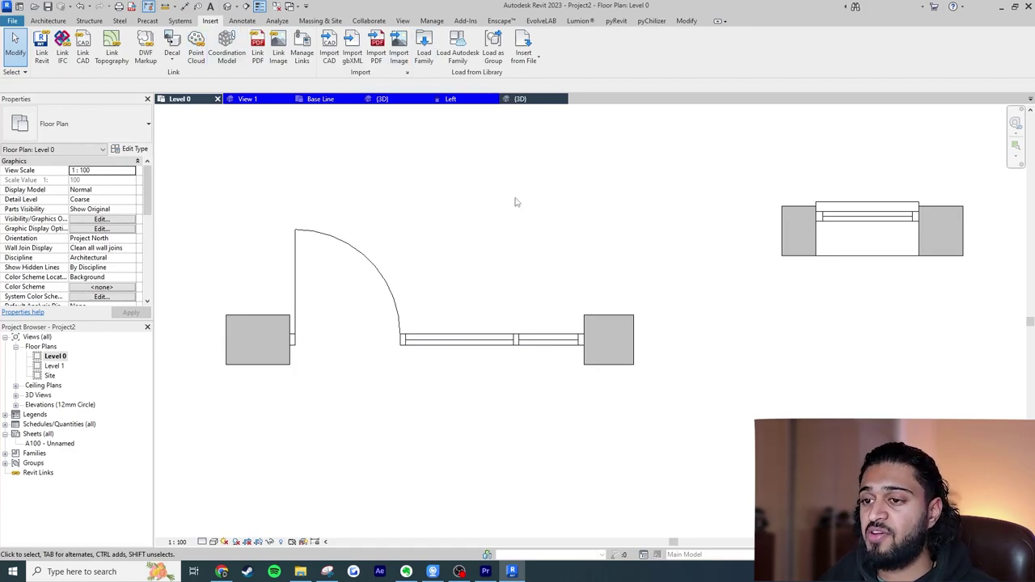
Load the Curtain_Panels_Solid family from the Autodesk library's Curtain Wall Panels category.
{"action": "left_click", "coordinate": [458, 47]}
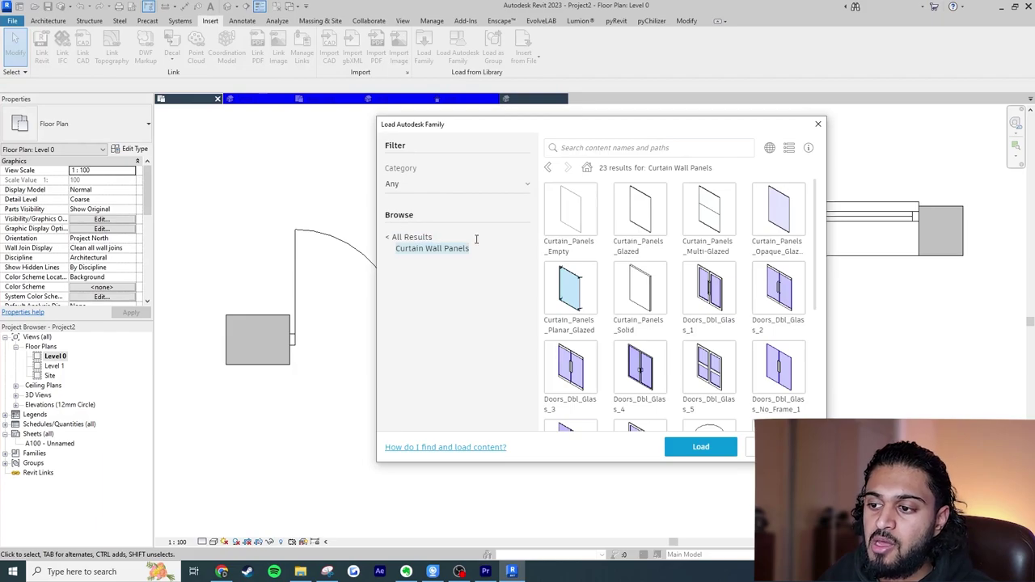
{"action": "left_click", "coordinate": [621, 269]}
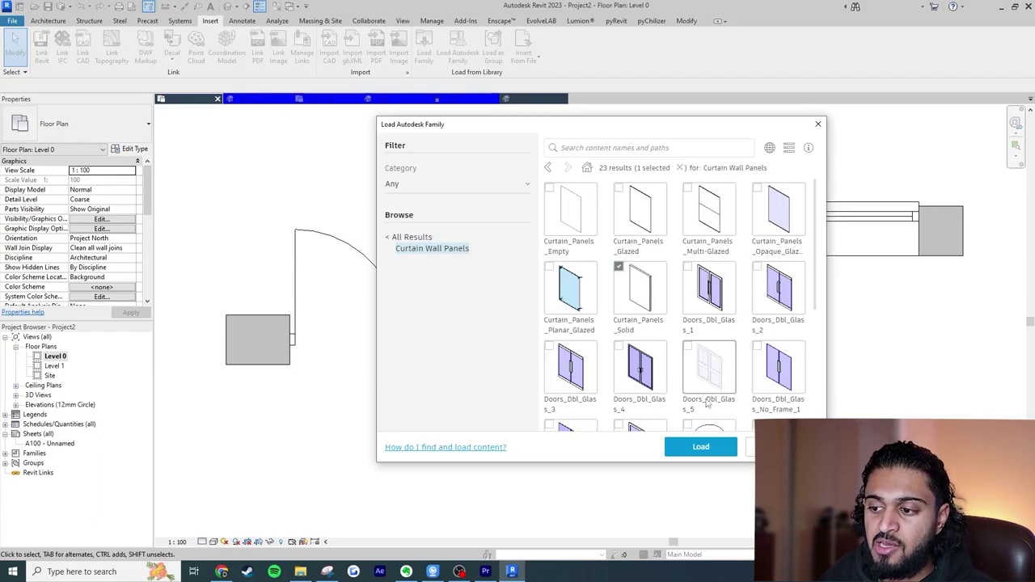
{"action": "left_click", "coordinate": [697, 447]}
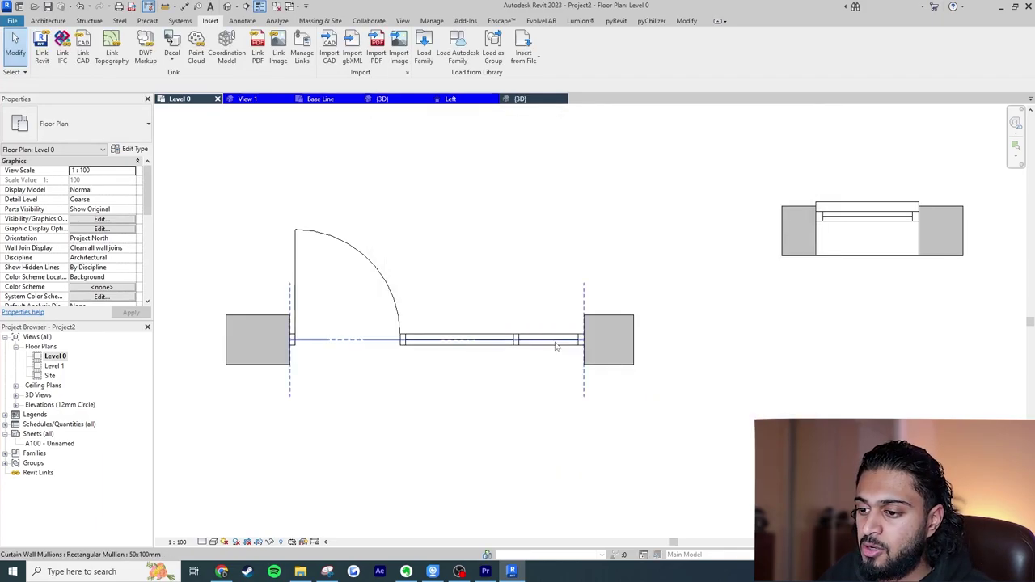
Change the narrow glass panel at the far end from the door to Curtain_Panels_Solid : Solid_Panel.
{"action": "left_click", "coordinate": [547, 346]}
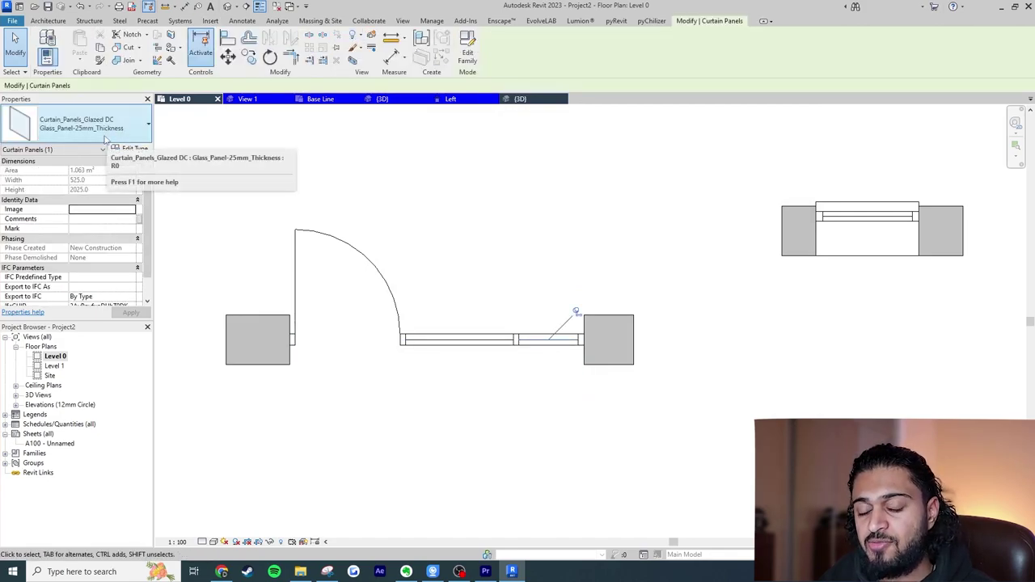
{"action": "left_click", "coordinate": [104, 137]}
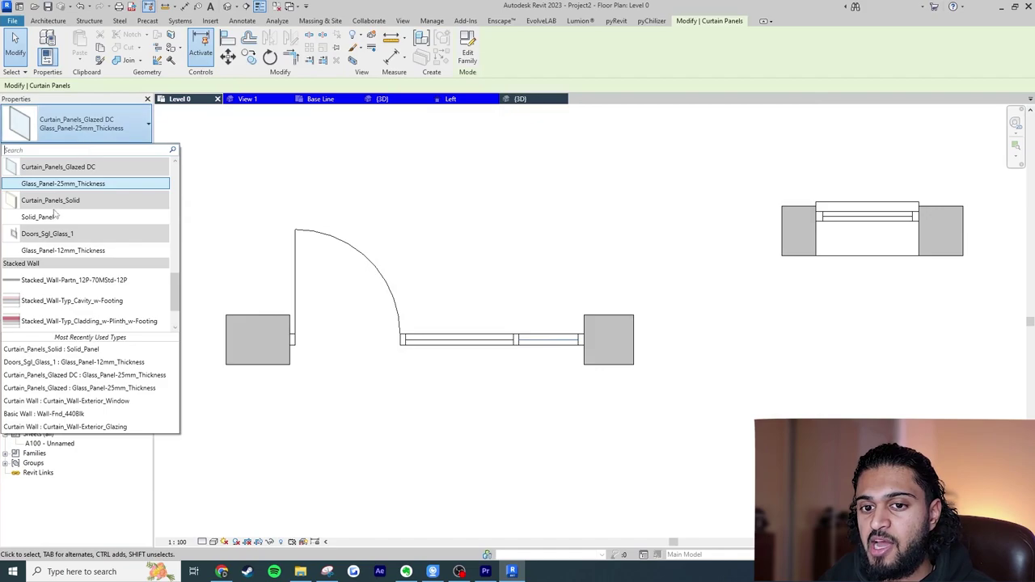
{"action": "left_click", "coordinate": [54, 220]}
{"action": "left_click", "coordinate": [441, 252]}
{"action": "scroll", "coordinate": [565, 323], "scroll_direction": "up", "scroll_amount": 3}
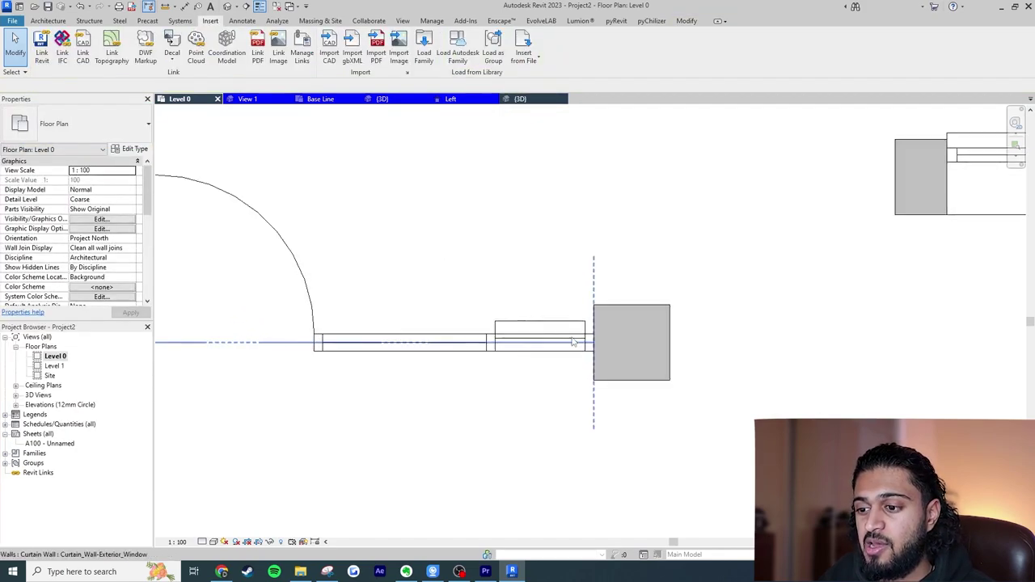
Adjust the Solid_Panel type's offset so the 100 mm thick panel sits flush with the mullions.
{"action": "left_click", "coordinate": [565, 322]}
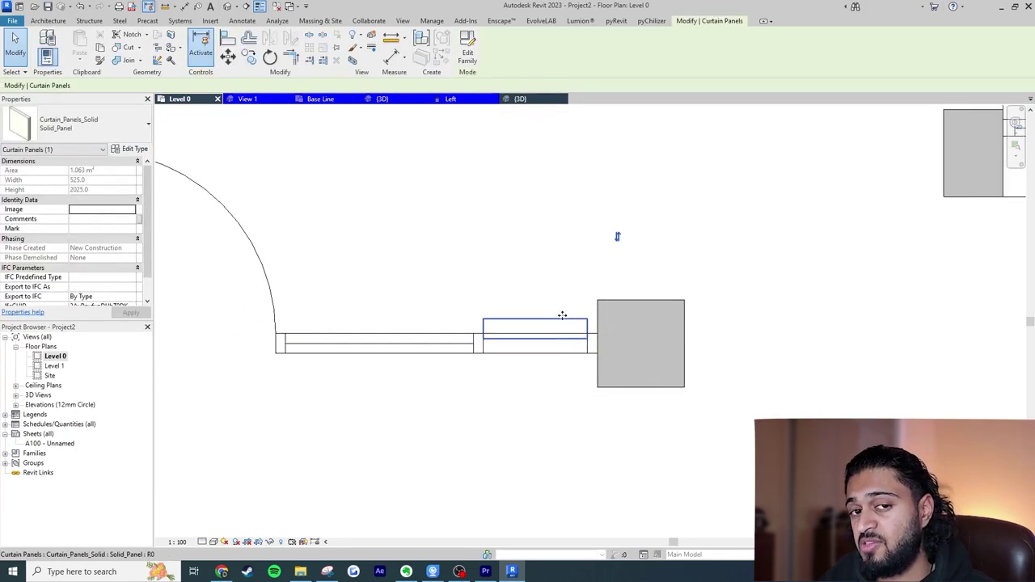
{"action": "left_click", "coordinate": [135, 150]}
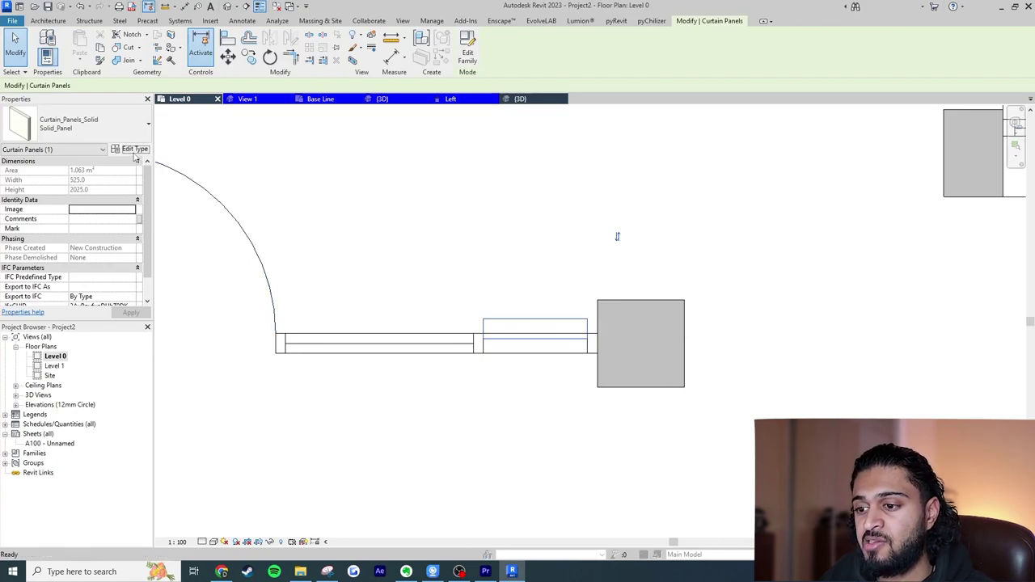
{"action": "left_click", "coordinate": [808, 275]}
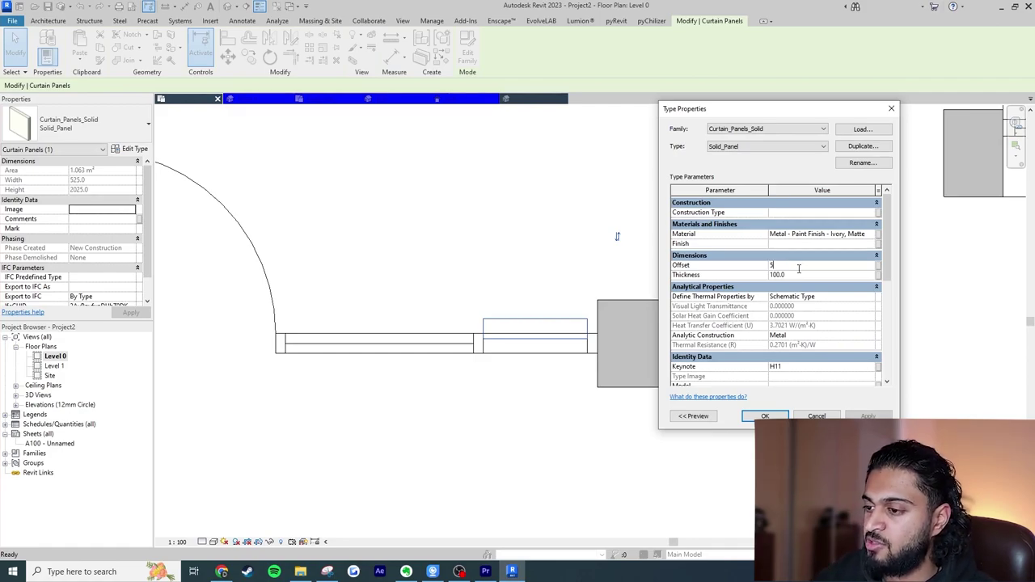
{"action": "key", "text": "Return"}
{"action": "key", "text": "Escape"}
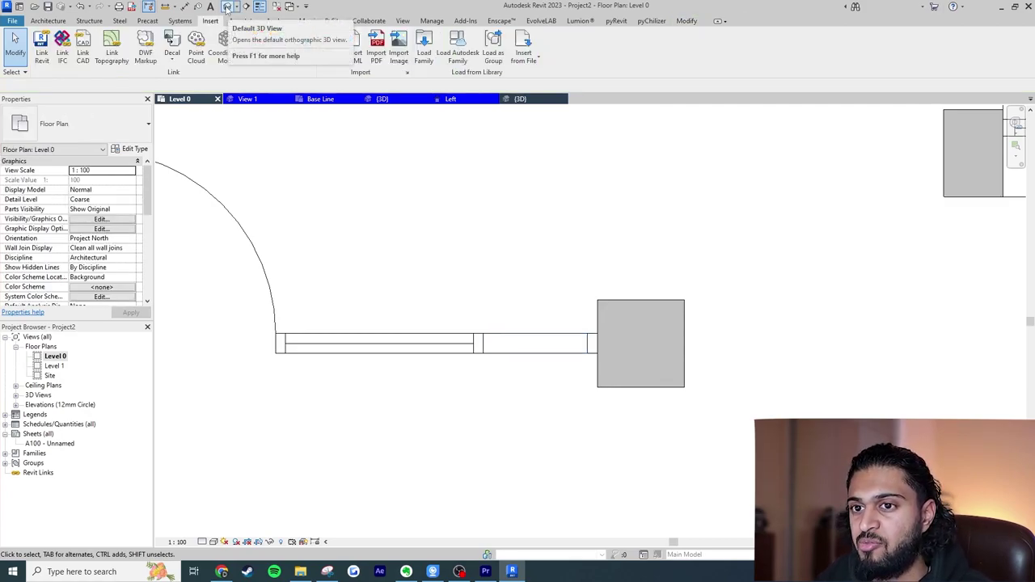
In the 3D view, set the large curtain wall's top constraint to Unconnected with an unconnected height of 2400 mm.
{"action": "left_click", "coordinate": [227, 7]}
{"action": "scroll", "coordinate": [465, 274], "scroll_direction": "down", "scroll_amount": 4}
{"action": "scroll", "coordinate": [465, 273], "scroll_direction": "up", "scroll_amount": 4}
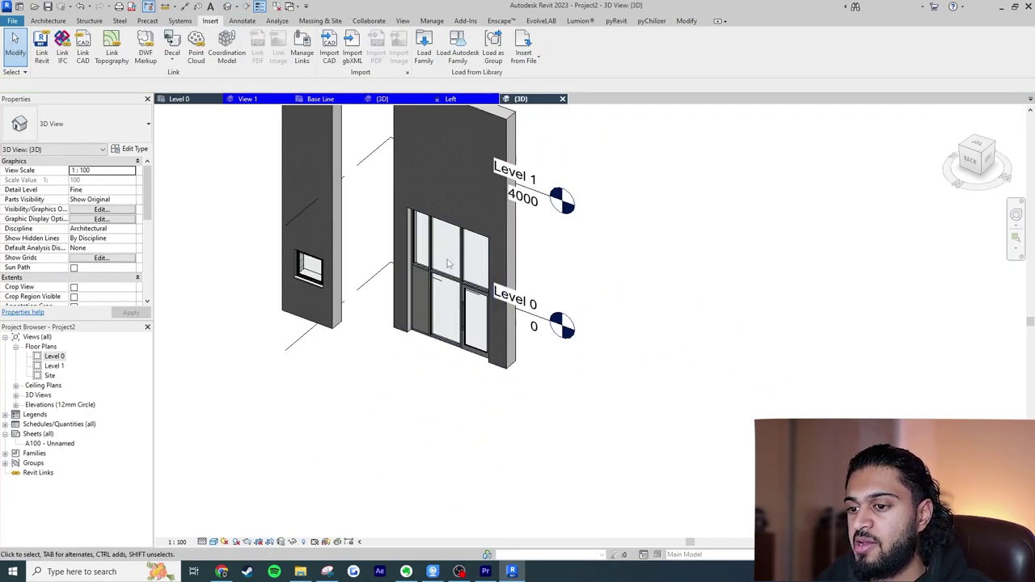
{"action": "left_click", "coordinate": [387, 229]}
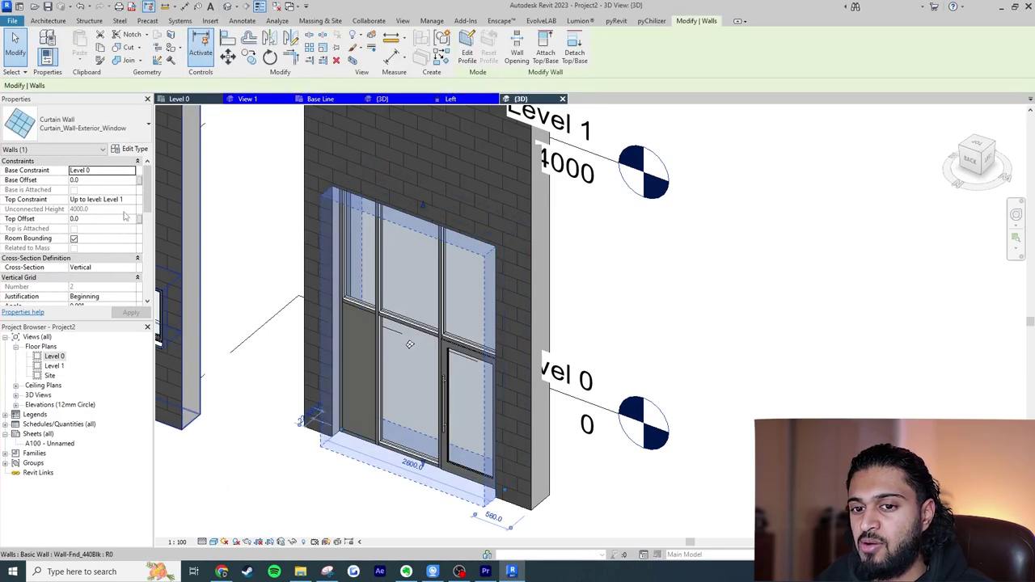
{"action": "left_click", "coordinate": [127, 200]}
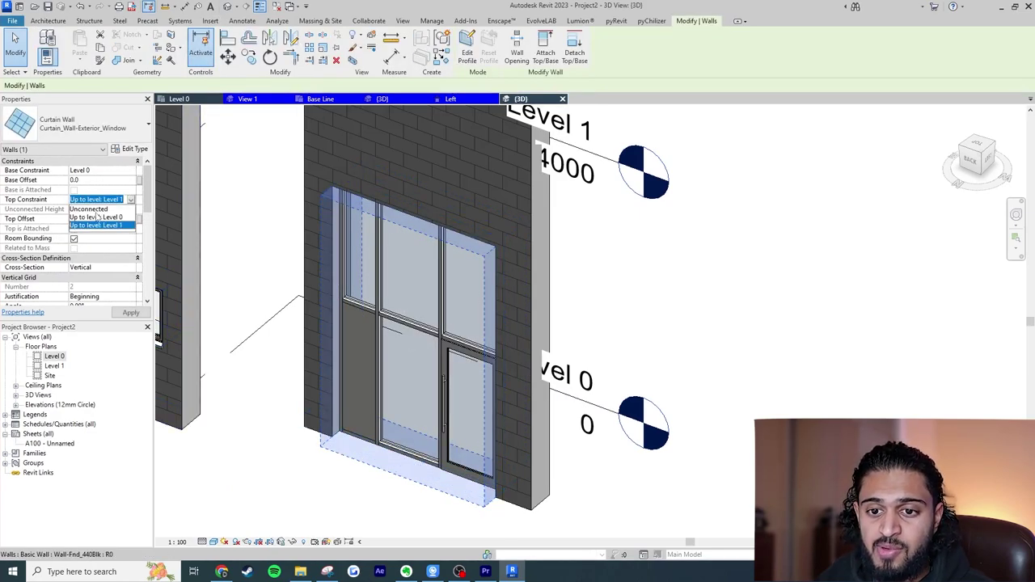
{"action": "left_click", "coordinate": [92, 218]}
{"action": "left_click", "coordinate": [95, 210]}
{"action": "type", "text": "2100"}
{"action": "key", "text": "Return"}
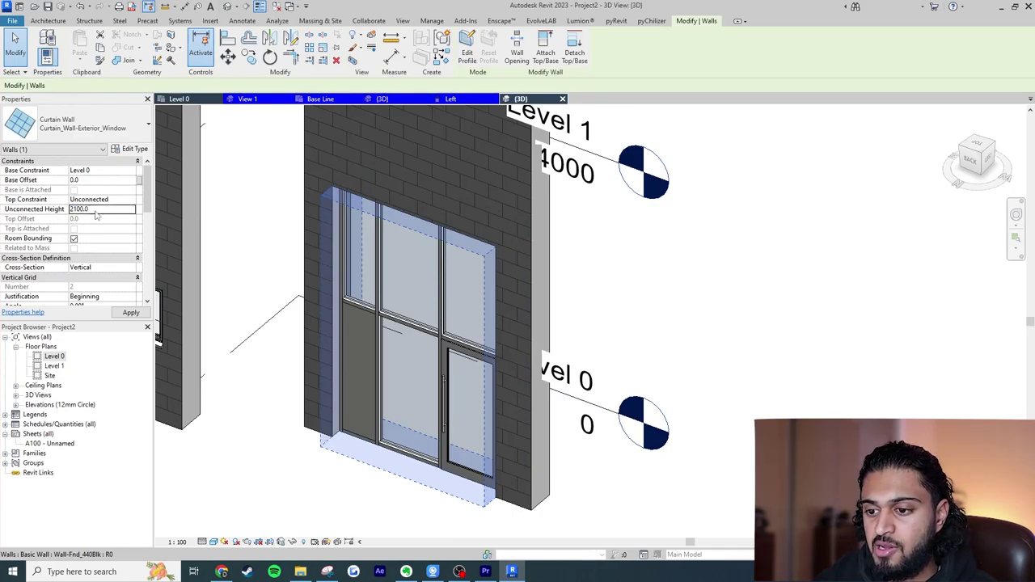
{"action": "type", "text": "2400"}
{"action": "key", "text": "Return"}
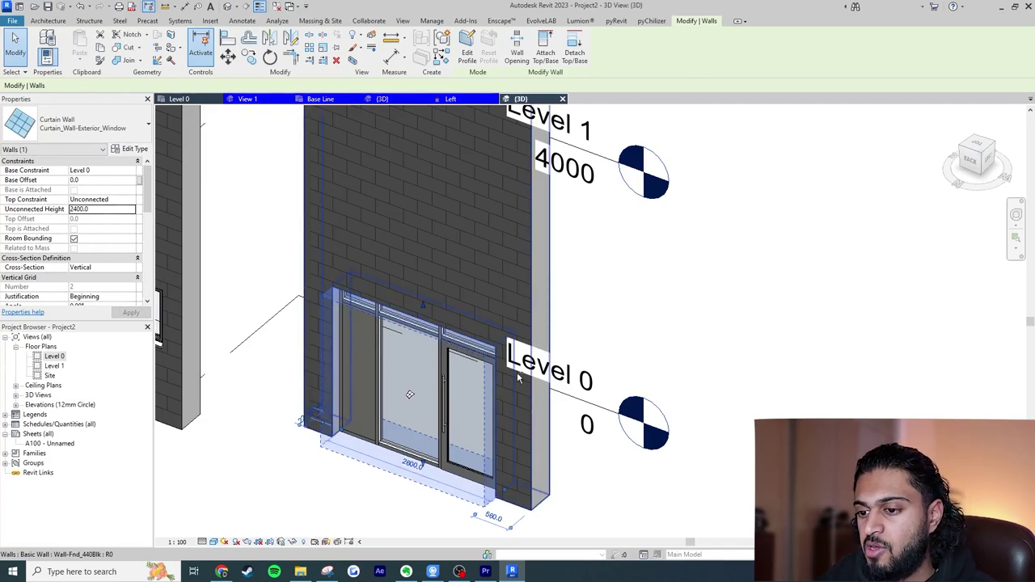
{"action": "middle_click_drag", "start_coordinate": [518, 378], "coordinate": [437, 340], "text": "shift"}
{"action": "key", "text": "Escape"}
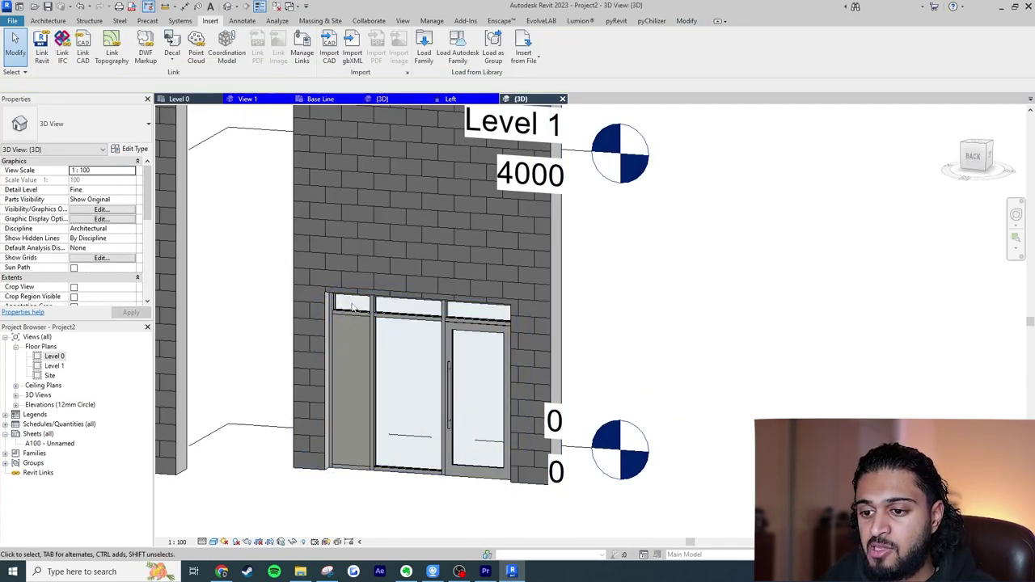
Change the two glazed panels above the door and above the solid panel to Solid_Panel.
{"action": "scroll", "coordinate": [363, 305], "scroll_direction": "up", "scroll_amount": 3}
{"action": "left_click", "coordinate": [324, 306]}
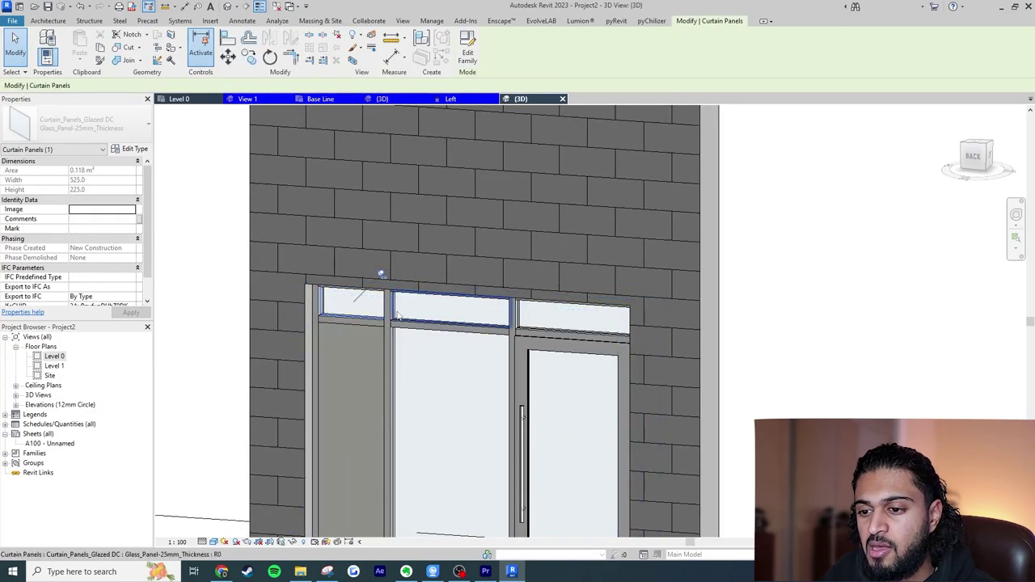
{"action": "left_click", "coordinate": [522, 322], "text": "ctrl"}
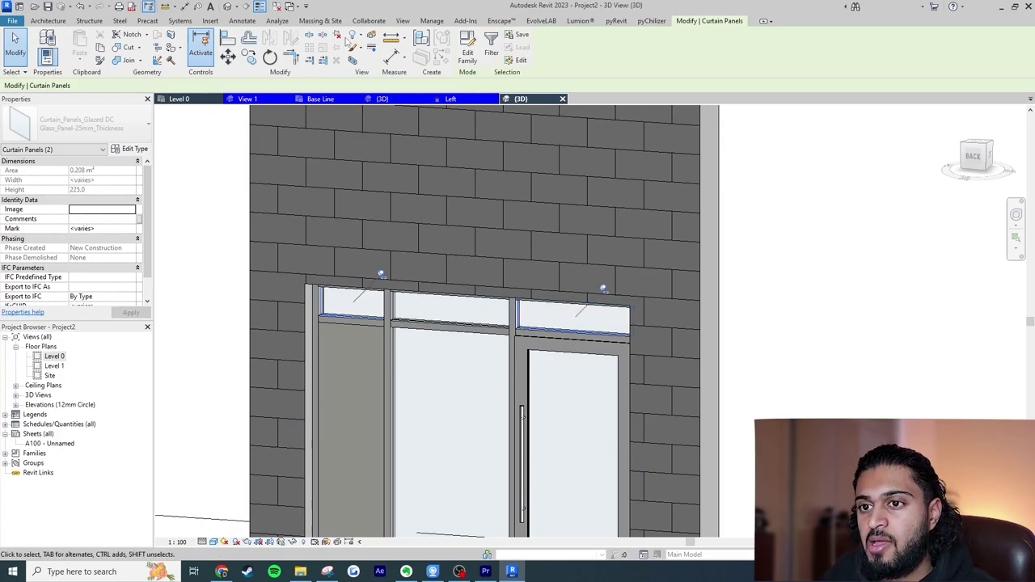
{"action": "left_click", "coordinate": [107, 129]}
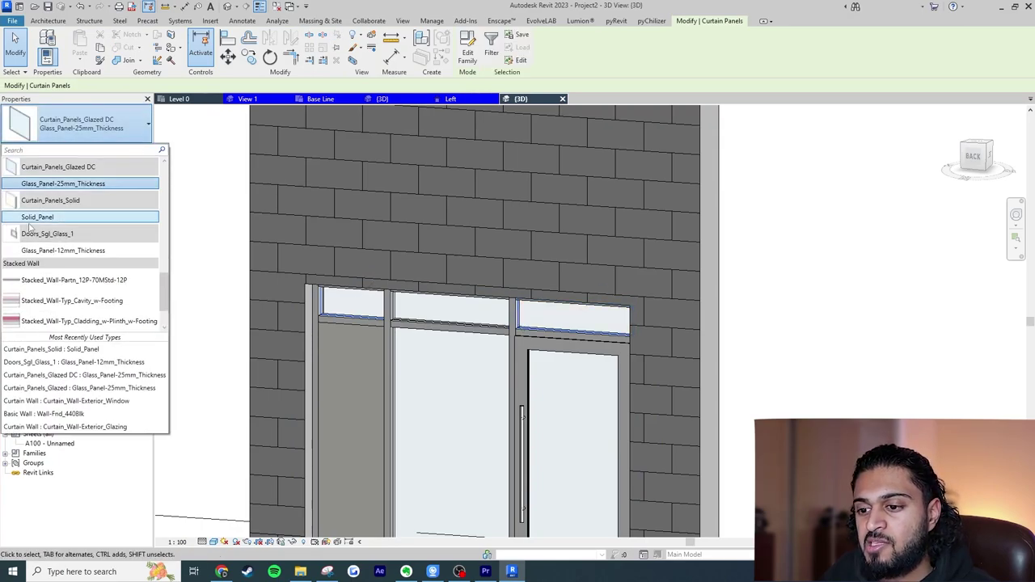
{"action": "left_click", "coordinate": [33, 217]}
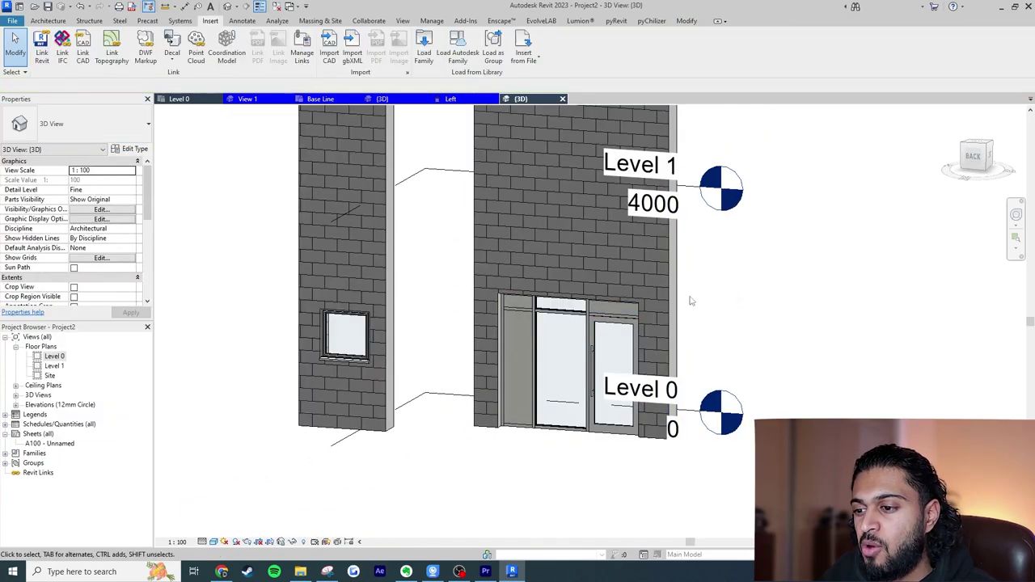
Change the remaining glazed panel in the middle of the top row to Solid_Panel.
{"action": "scroll", "coordinate": [501, 308], "scroll_direction": "up", "scroll_amount": 5}
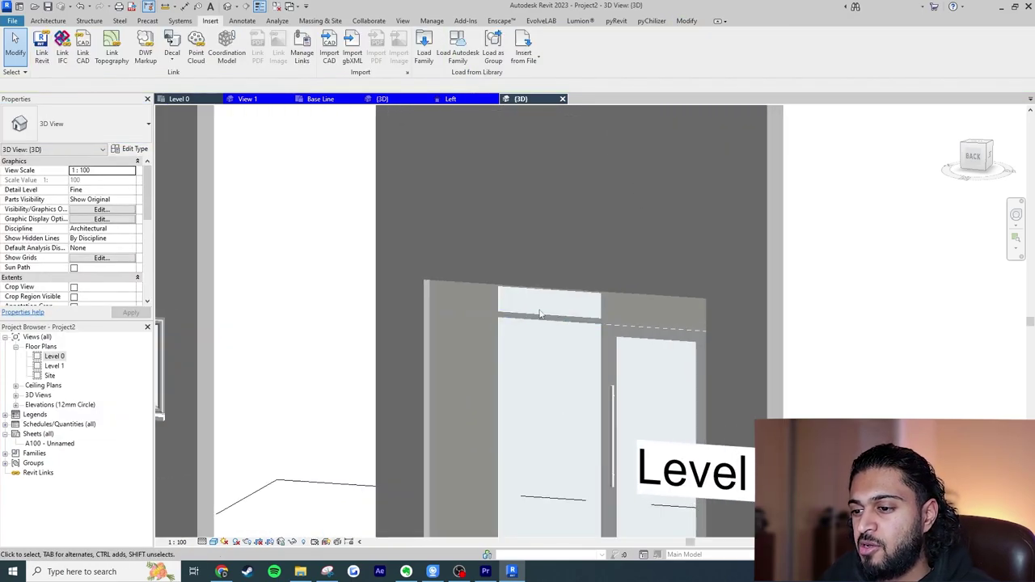
{"action": "left_click", "coordinate": [501, 309]}
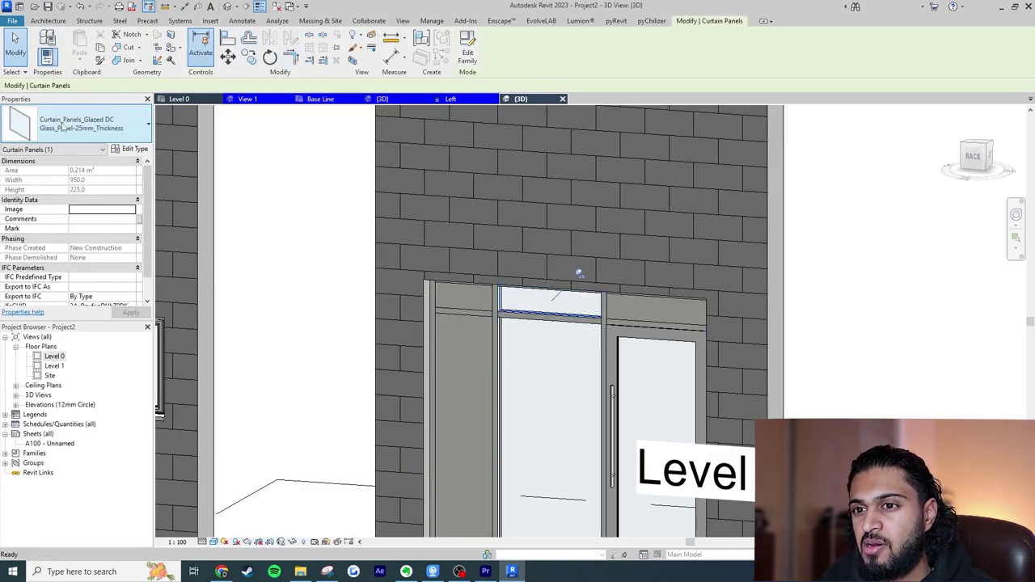
{"action": "left_click", "coordinate": [77, 123]}
{"action": "left_click", "coordinate": [32, 215]}
{"action": "scroll", "coordinate": [316, 222], "scroll_direction": "down", "scroll_amount": 5}
{"action": "left_click", "coordinate": [601, 246]}
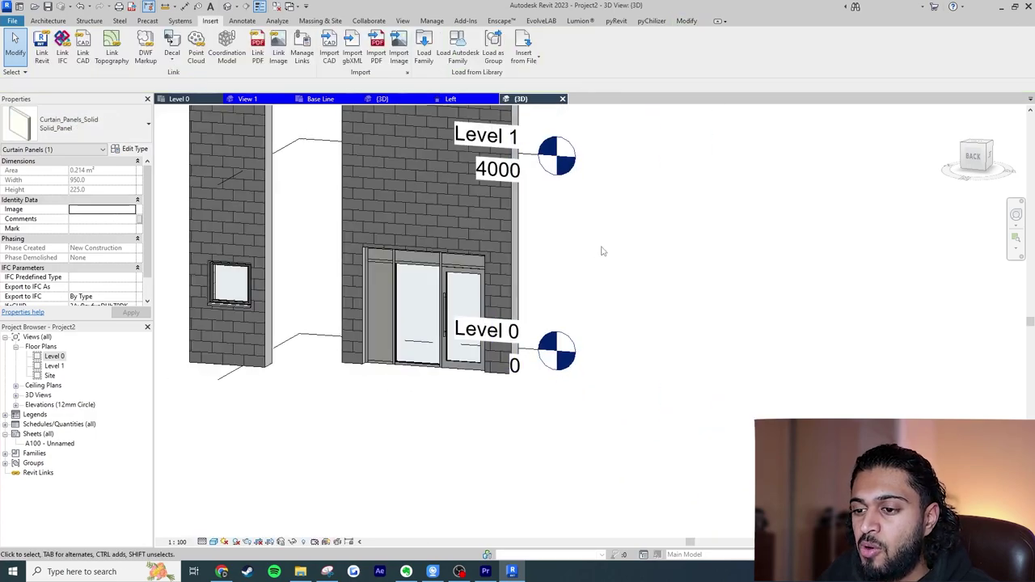
Copy the 2400 mm high curtain wall window and paste it aligned to Level 1.
{"action": "left_click", "coordinate": [460, 299]}
{"action": "middle_click_drag", "start_coordinate": [458, 301], "coordinate": [450, 377]}
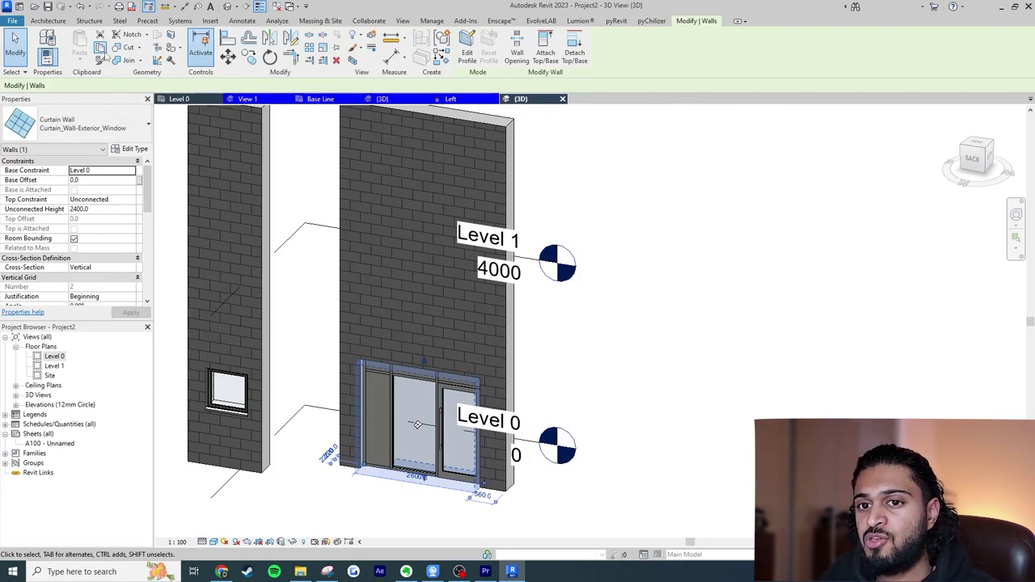
{"action": "left_click", "coordinate": [100, 46]}
{"action": "left_click", "coordinate": [81, 65]}
{"action": "left_click", "coordinate": [106, 102]}
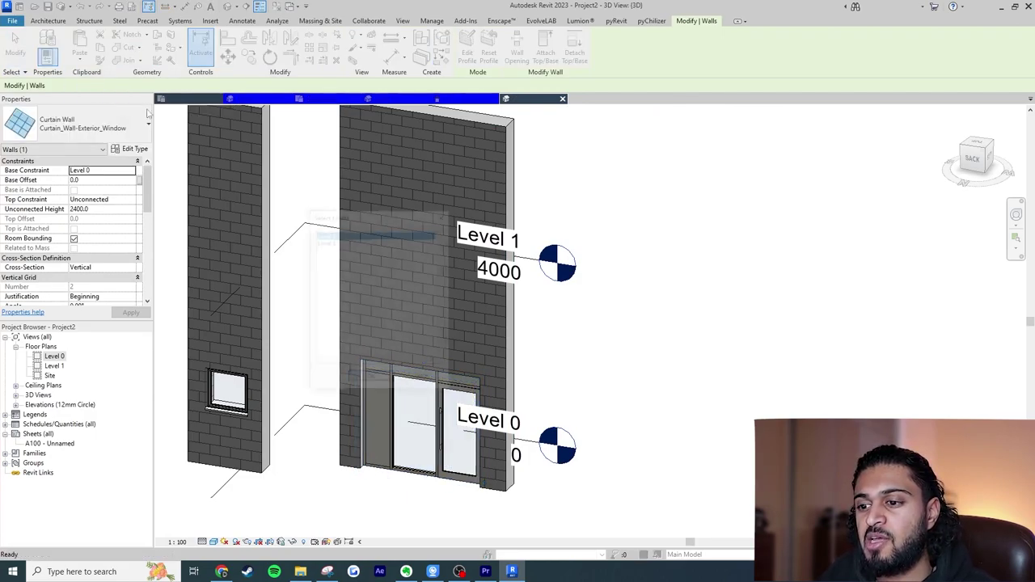
{"action": "left_click", "coordinate": [366, 241]}
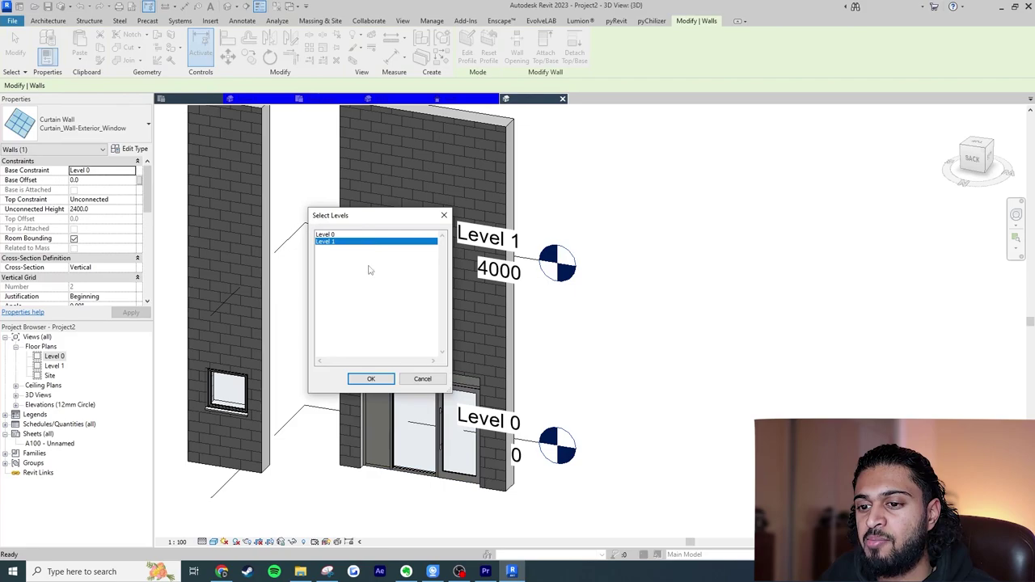
{"action": "left_click", "coordinate": [370, 379]}
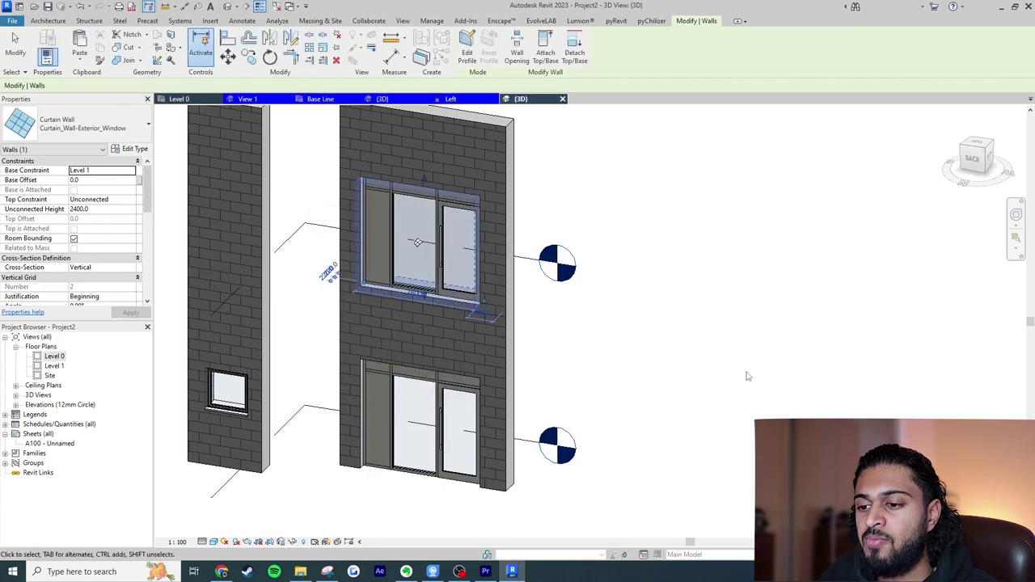
Unpin the ground-floor window's vertical gridline beside the solid panel and set that bay's width to 1000 mm.
{"action": "left_click", "coordinate": [386, 402]}
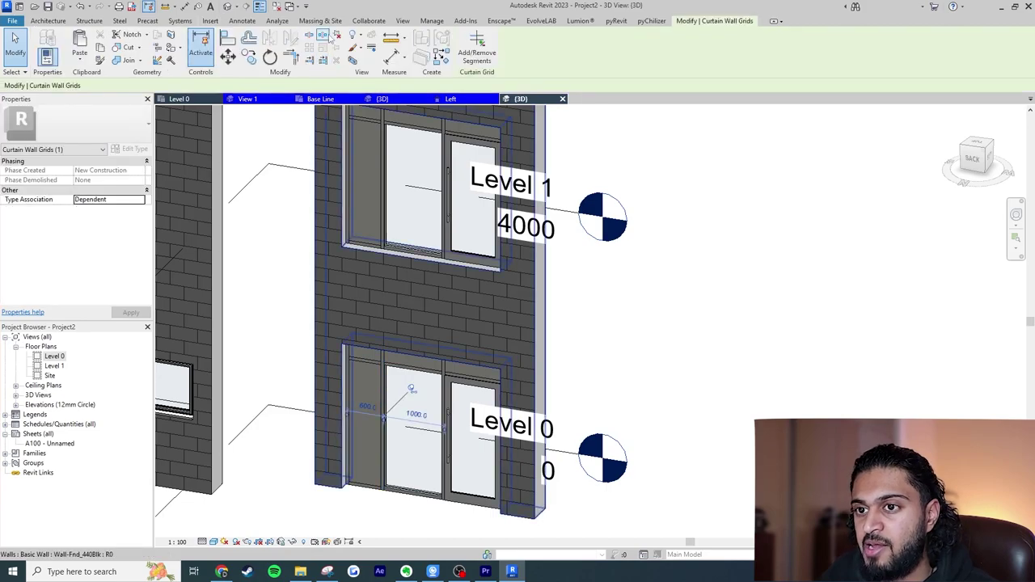
{"action": "left_click", "coordinate": [412, 388]}
{"action": "left_click", "coordinate": [367, 406]}
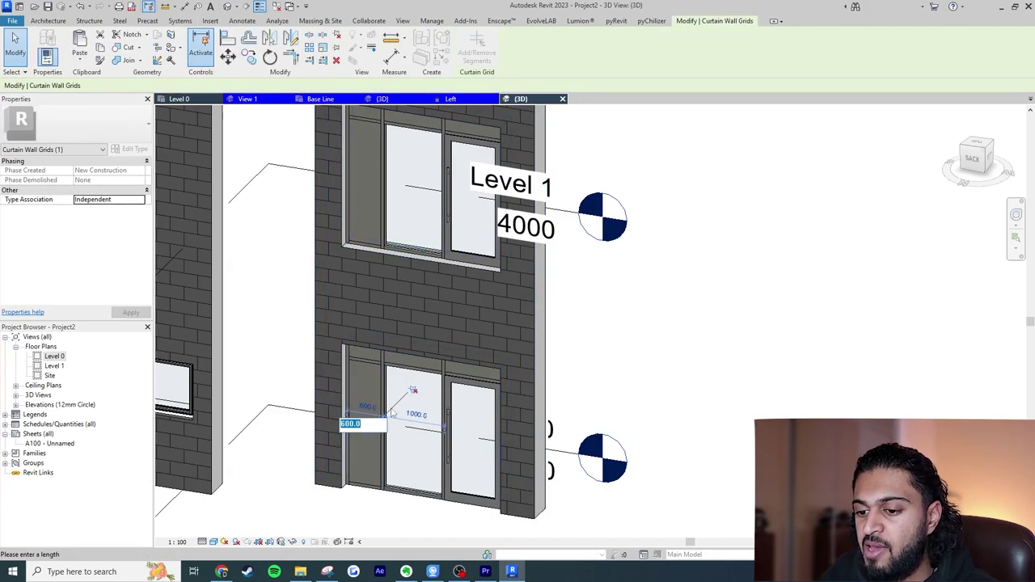
{"action": "type", "text": "1000"}
{"action": "key", "text": "Return"}
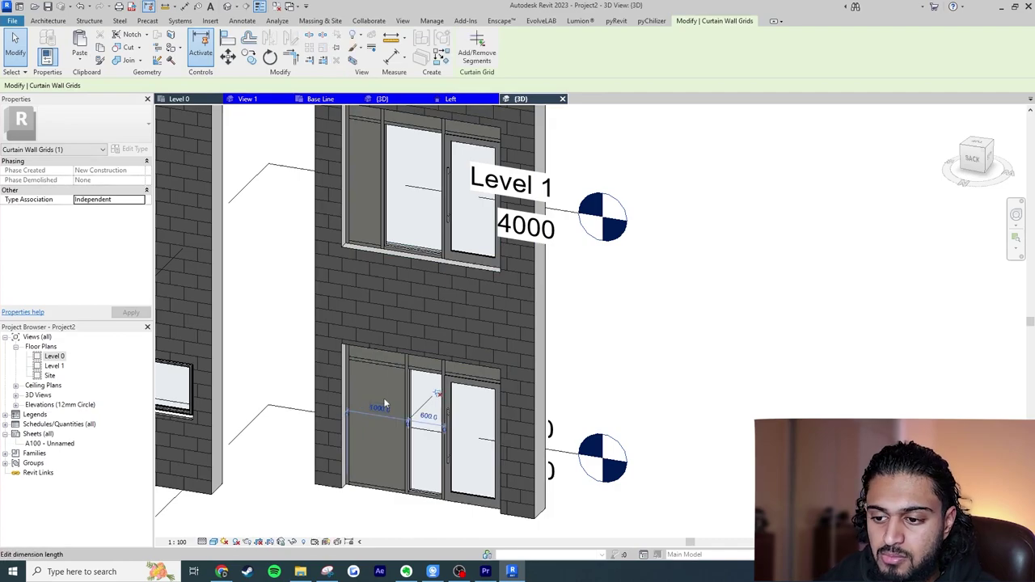
{"action": "left_click", "coordinate": [859, 335]}
{"action": "middle_click_drag", "start_coordinate": [859, 335], "coordinate": [645, 363], "text": "shift"}
{"action": "scroll", "coordinate": [734, 360], "scroll_direction": "down", "scroll_amount": 3}
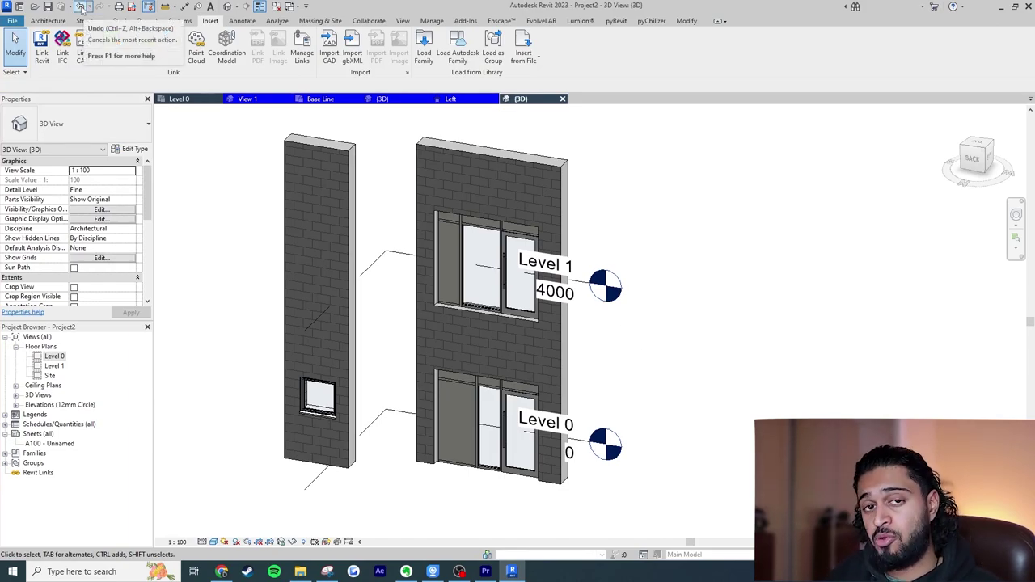
Check the ground-floor curtain wall window and its Level 1 copy in the 3D view.
{"action": "scroll", "coordinate": [436, 388], "scroll_direction": "up", "scroll_amount": 3}
{"action": "scroll", "coordinate": [416, 388], "scroll_direction": "down", "scroll_amount": 3}
{"action": "scroll", "coordinate": [439, 400], "scroll_direction": "up", "scroll_amount": 1}
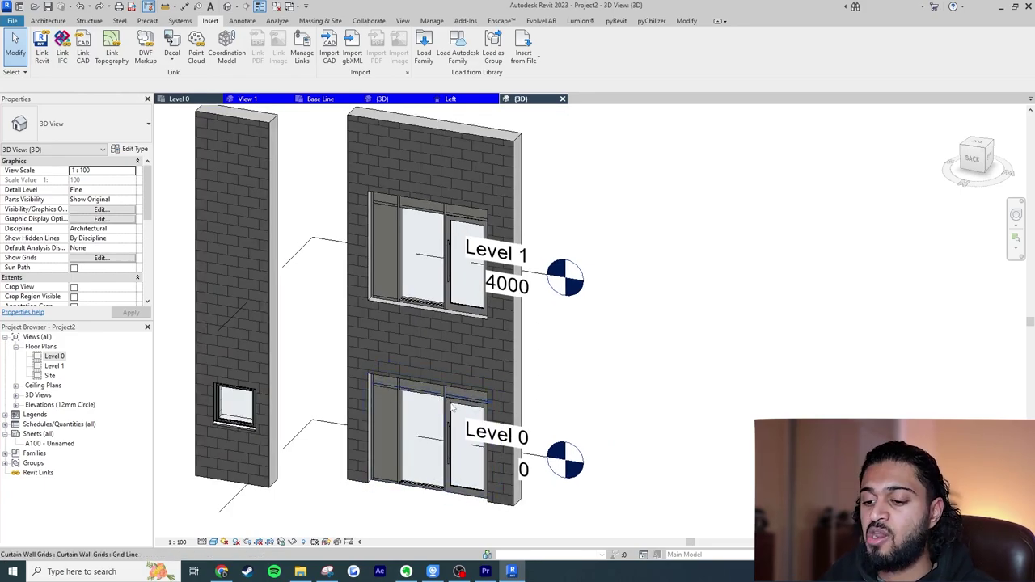
{"action": "left_click", "coordinate": [439, 403]}
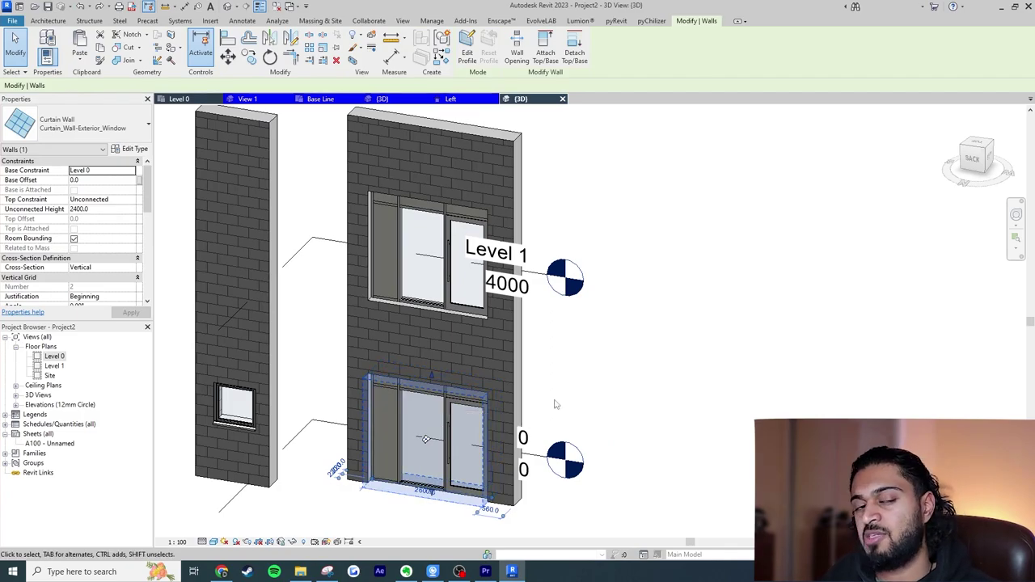
{"action": "left_click", "coordinate": [670, 393]}
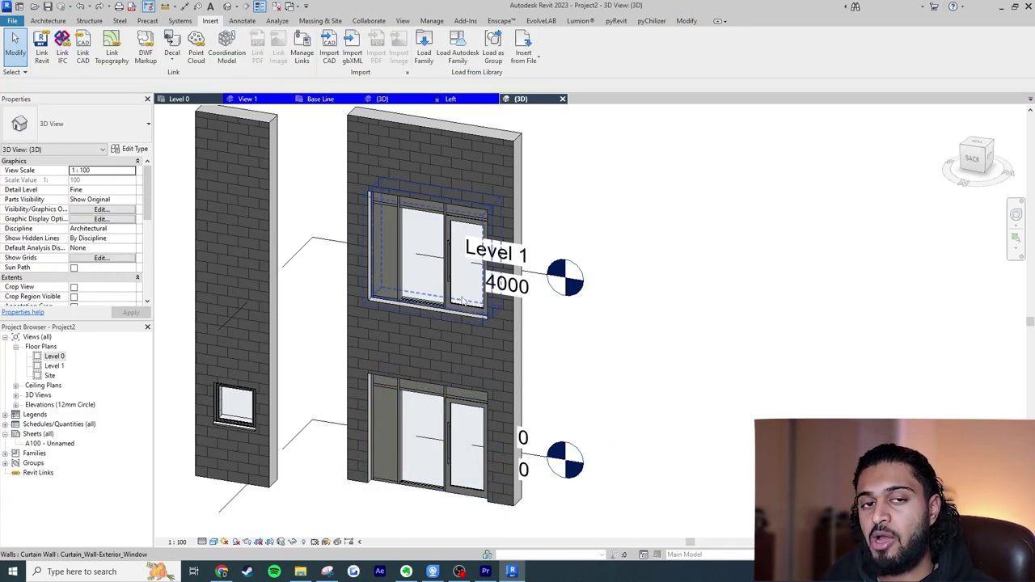
{"action": "left_click", "coordinate": [462, 301]}
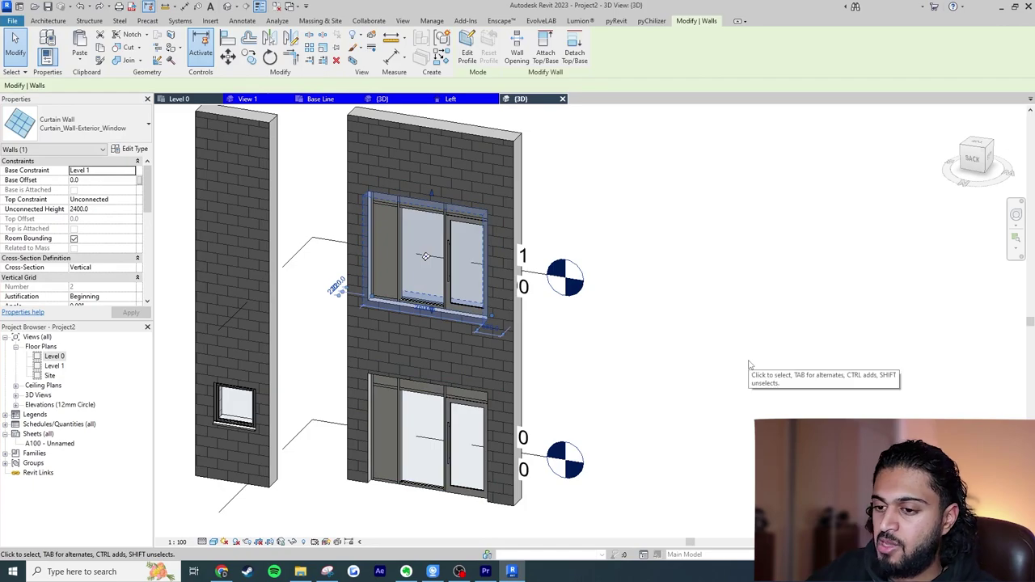
Delete the Level 1 curtain wall copy and group the ground-floor curtain wall window as model group Curtain Wall Composition 01.
{"action": "key", "text": "Delete"}
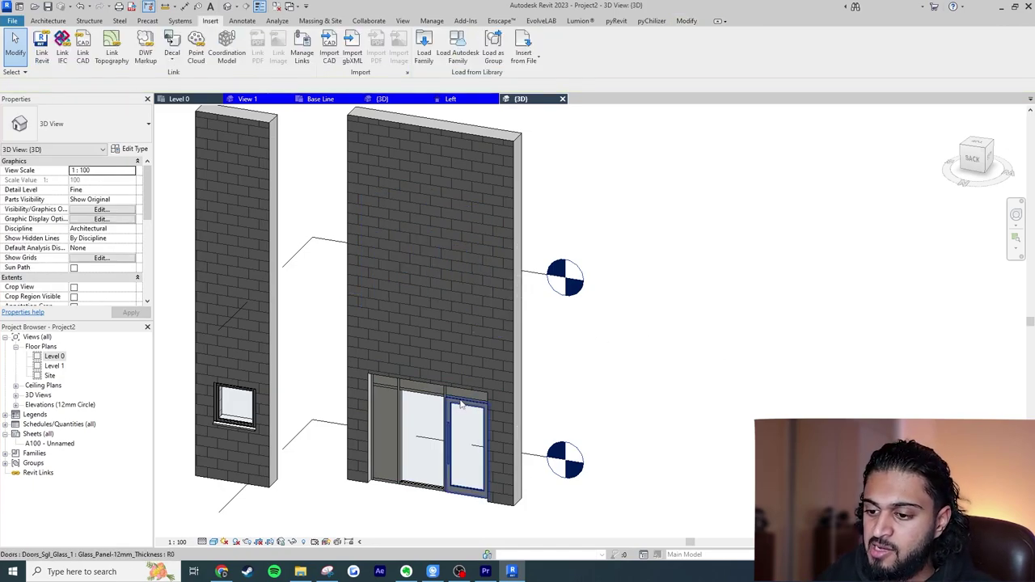
{"action": "left_click", "coordinate": [442, 404]}
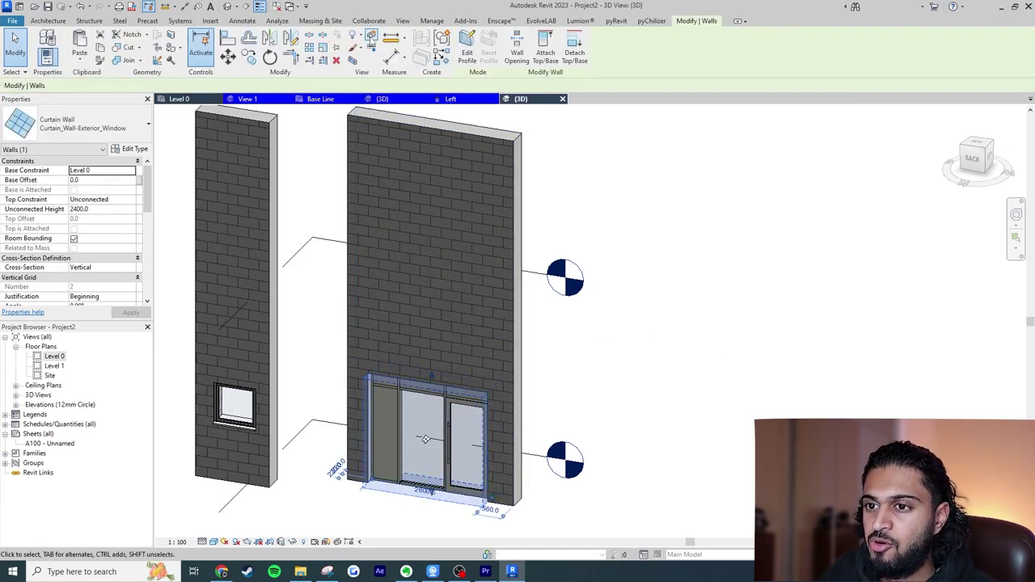
{"action": "left_click", "coordinate": [443, 38]}
{"action": "type", "text": "Curtain Wall Composition 01"}
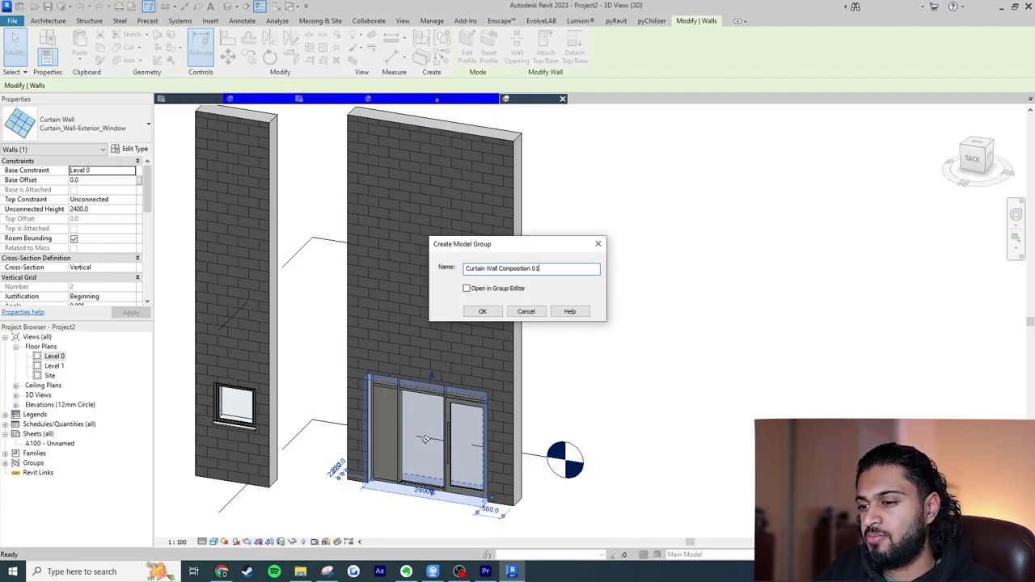
{"action": "key", "text": "Return"}
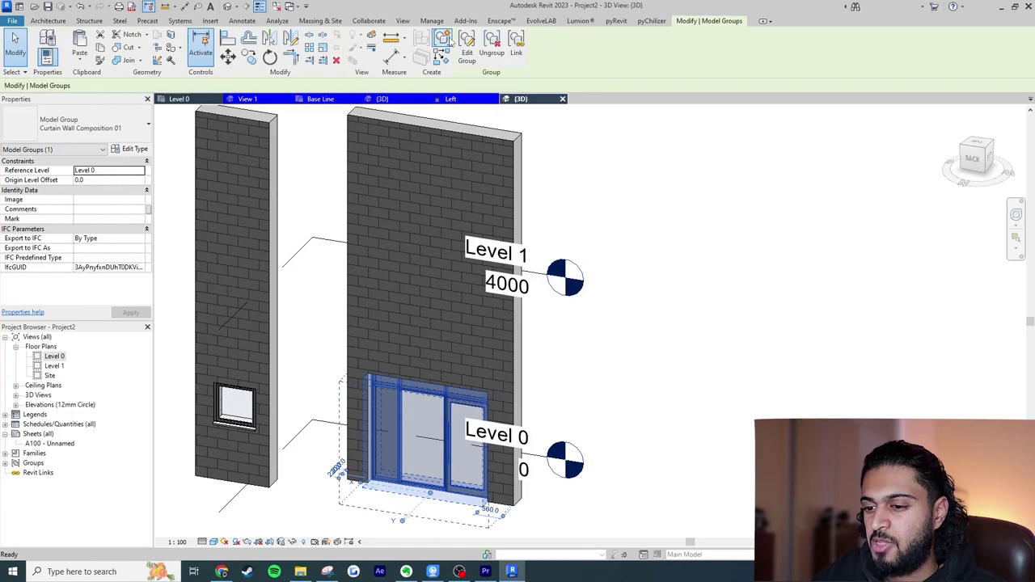
Copy the Curtain Wall Composition 01 group and paste it aligned to Level 1.
{"action": "left_click", "coordinate": [343, 445]}
{"action": "left_click", "coordinate": [344, 444]}
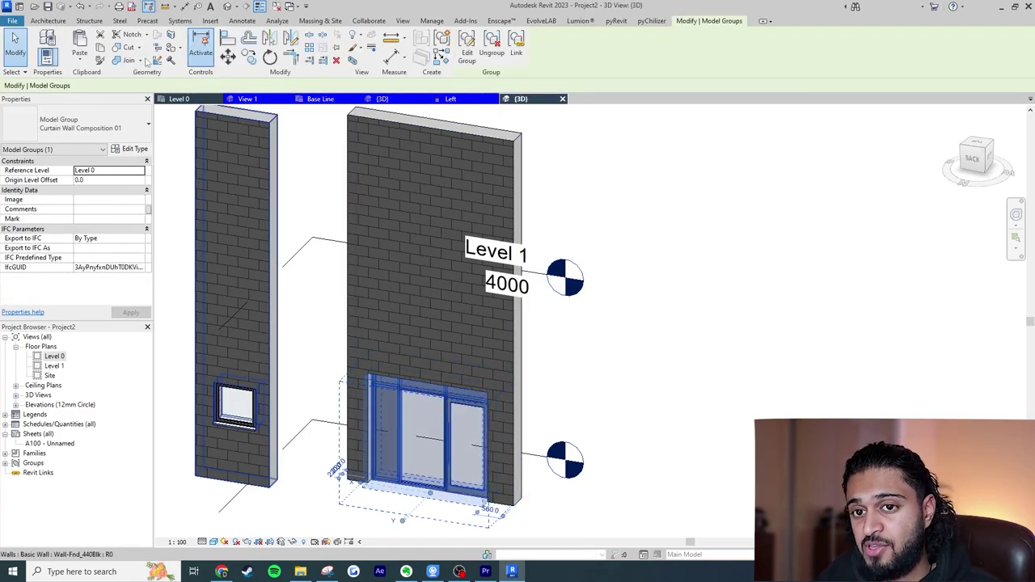
{"action": "left_click", "coordinate": [89, 61]}
{"action": "left_click", "coordinate": [121, 104]}
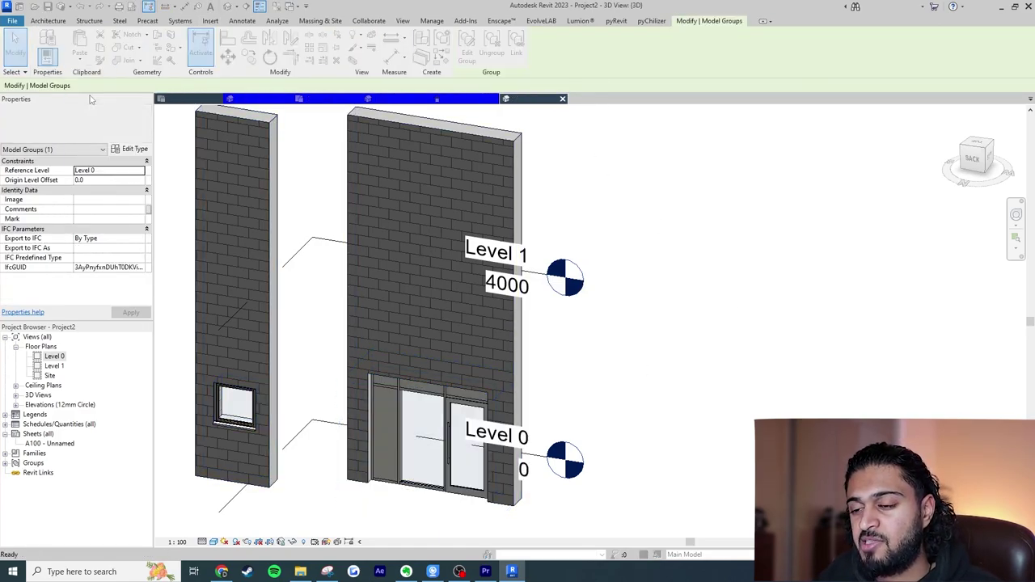
{"action": "left_click", "coordinate": [342, 241]}
{"action": "left_click", "coordinate": [370, 378]}
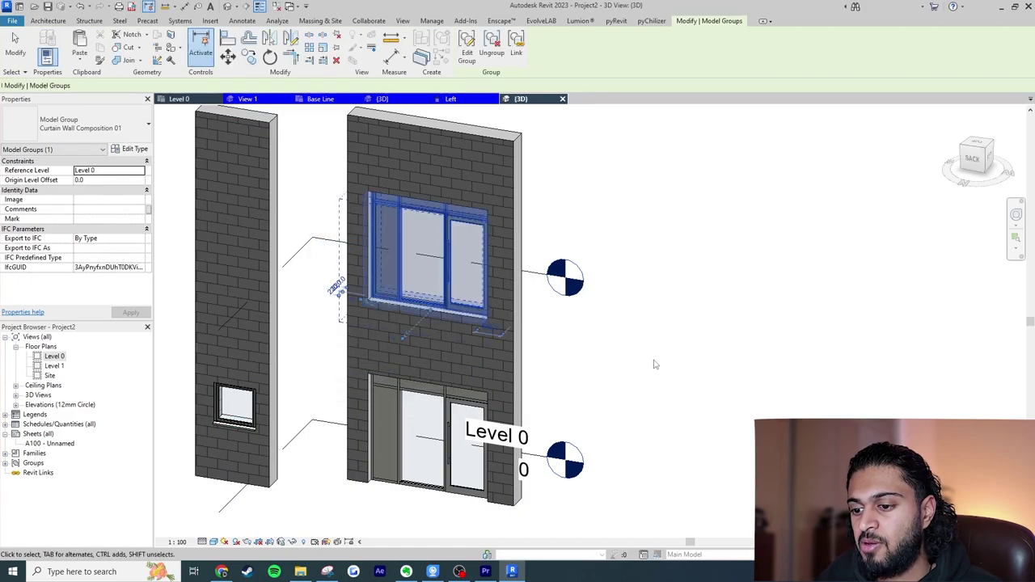
{"action": "left_click", "coordinate": [660, 362]}
Edit the ground-floor Curtain Wall Composition 01 group, set the solid-panel bay's width to 1000 mm and finish the group edit.
{"action": "left_click", "coordinate": [449, 396]}
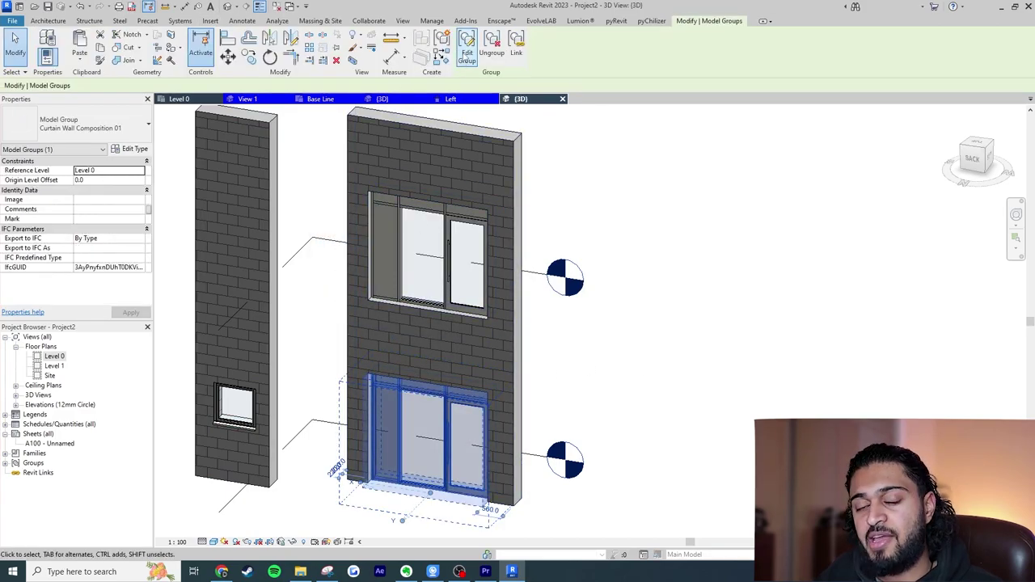
{"action": "left_click", "coordinate": [467, 46]}
{"action": "left_click", "coordinate": [397, 408]}
{"action": "left_click", "coordinate": [387, 420]}
{"action": "type", "text": "1000"}
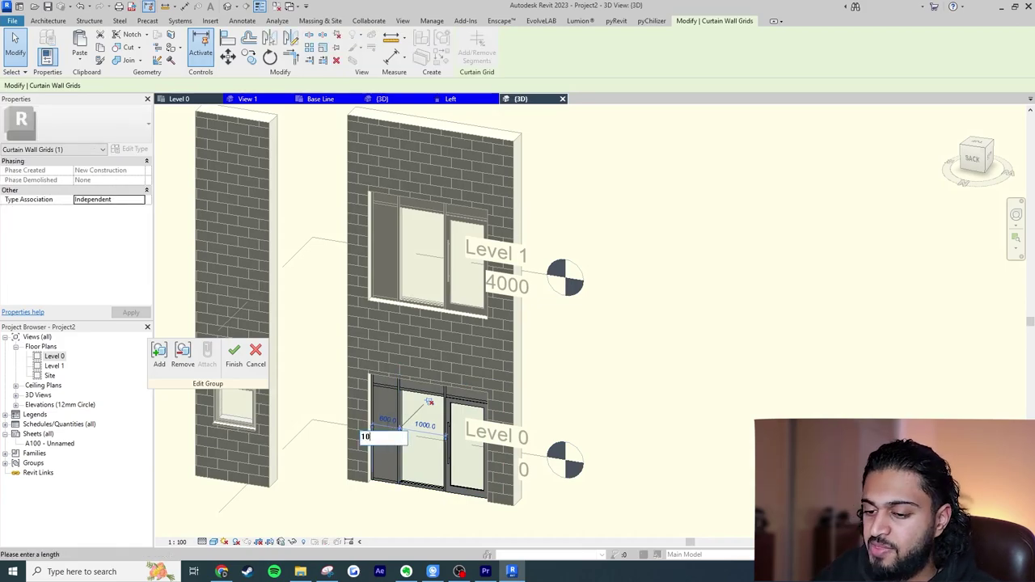
{"action": "key", "text": "Return"}
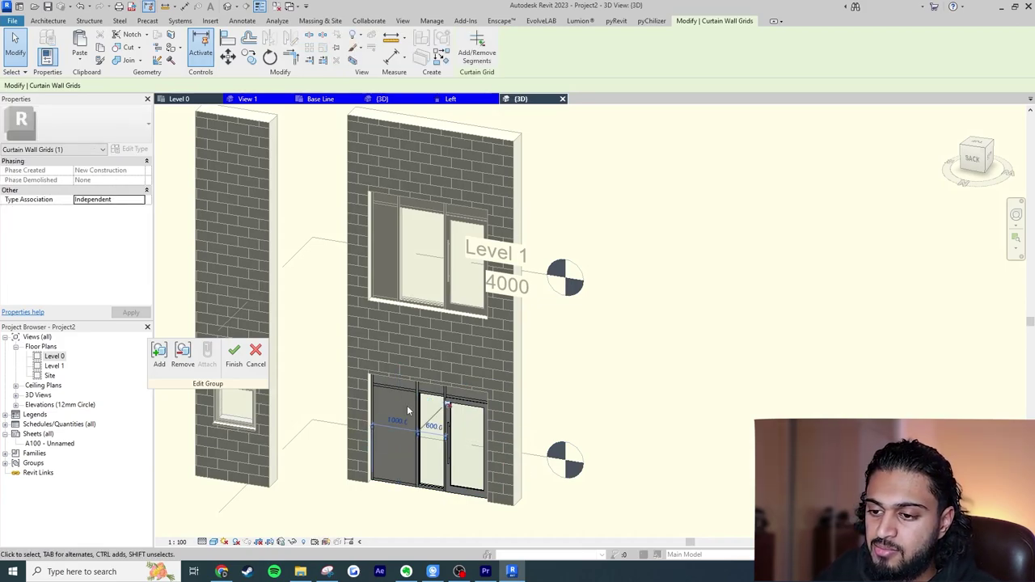
{"action": "left_click", "coordinate": [234, 353]}
{"action": "left_click", "coordinate": [659, 371]}
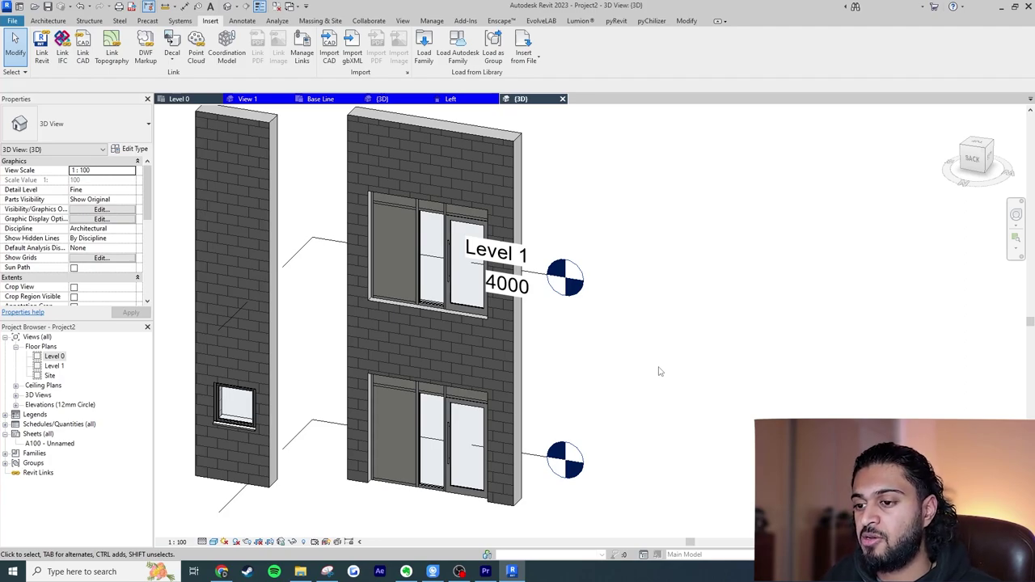
{"action": "scroll", "coordinate": [659, 372], "scroll_direction": "down", "scroll_amount": 2}
{"action": "middle_click_drag", "start_coordinate": [681, 372], "coordinate": [723, 364]}
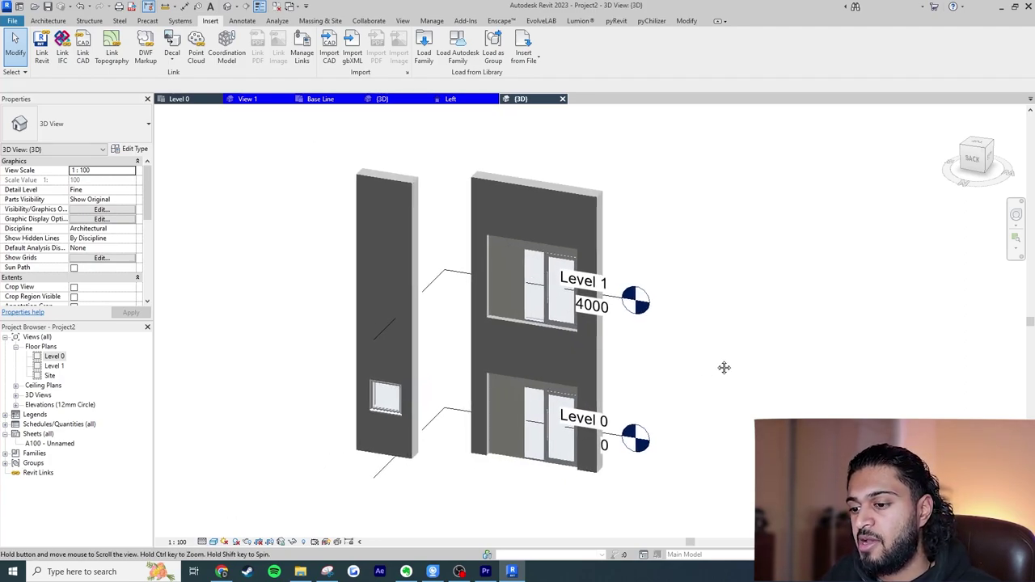